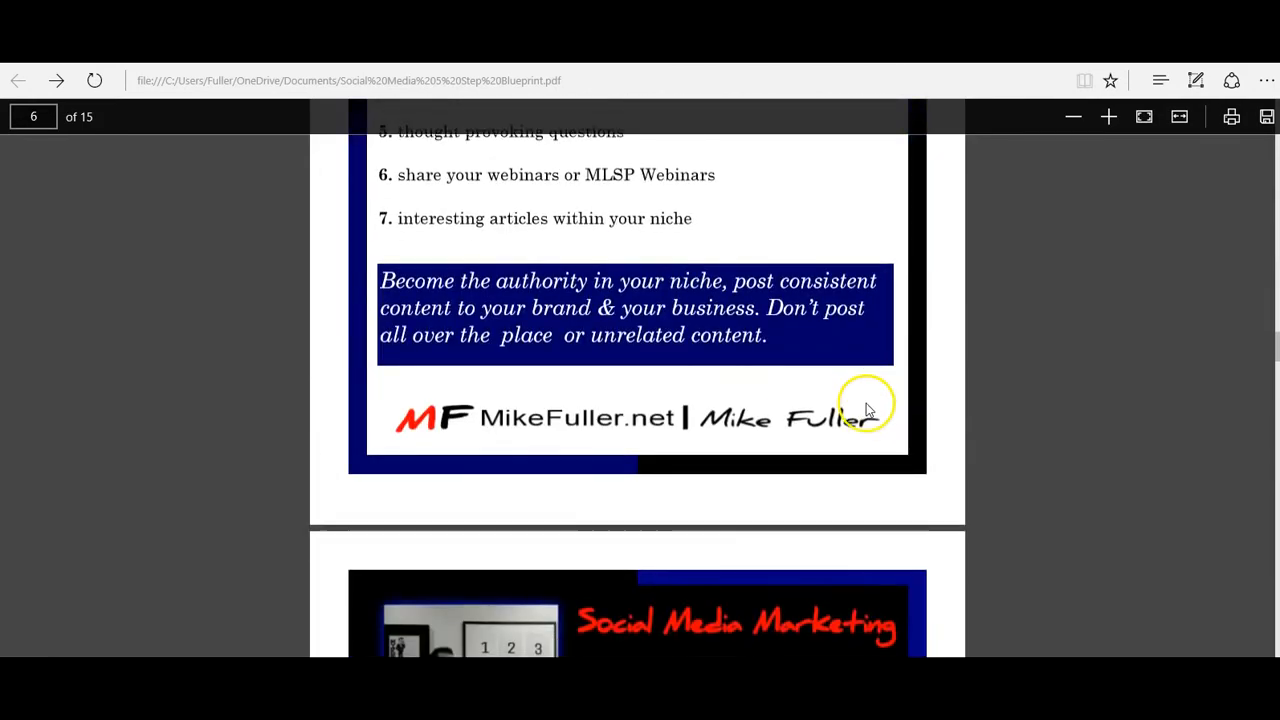
- Find the Resources Recap page in the blueprint PDF and open its link for creating a Facebook fan page
scroll(875, 405, down, 20)
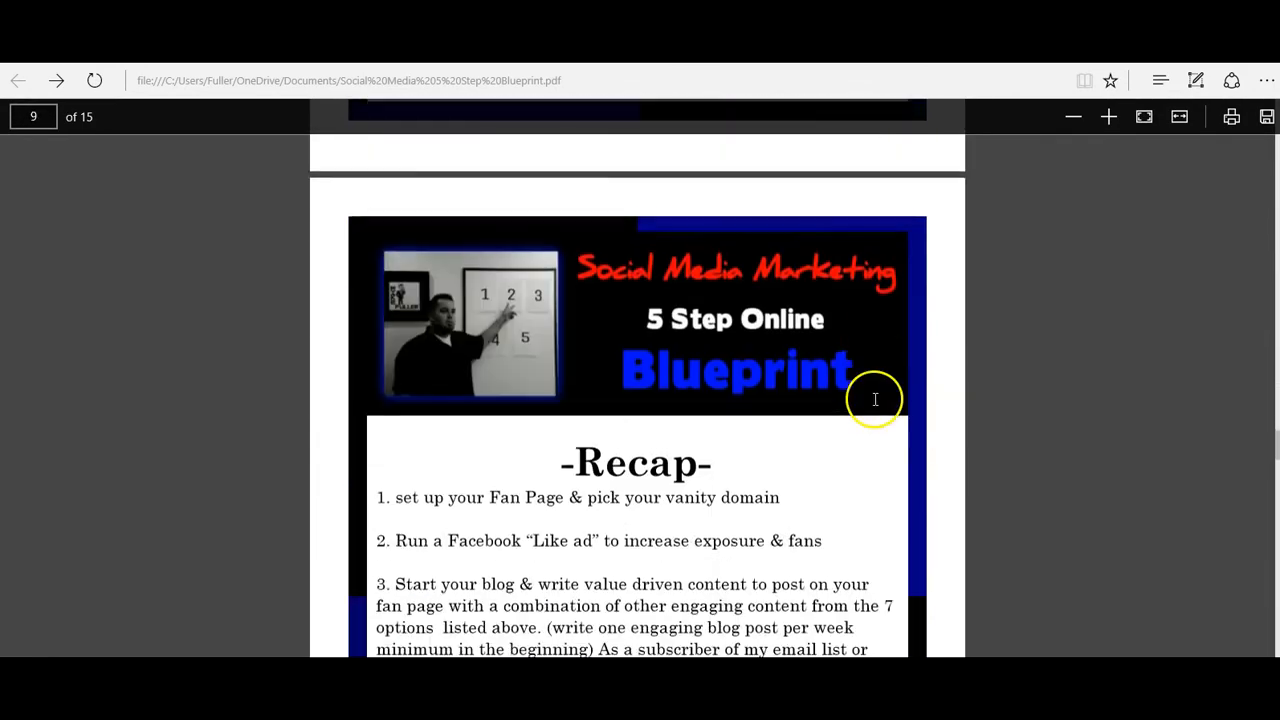
scroll(875, 398, down, 10)
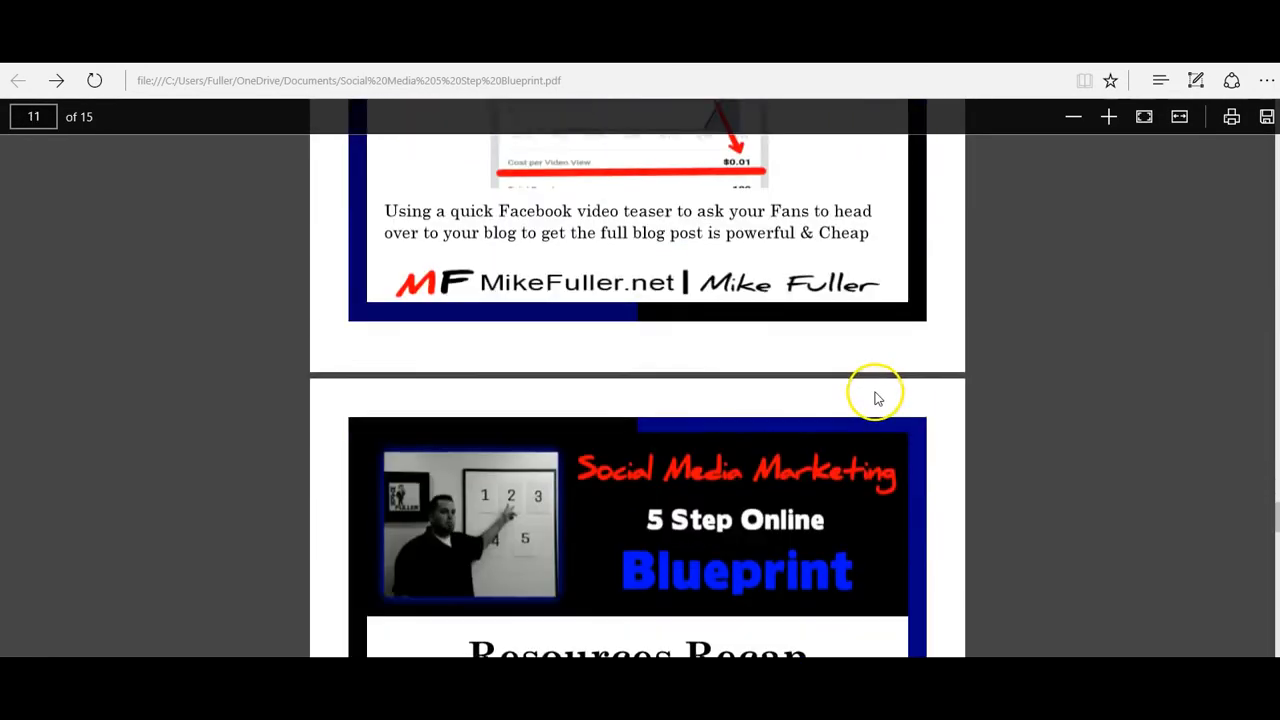
scroll(870, 397, up, 3)
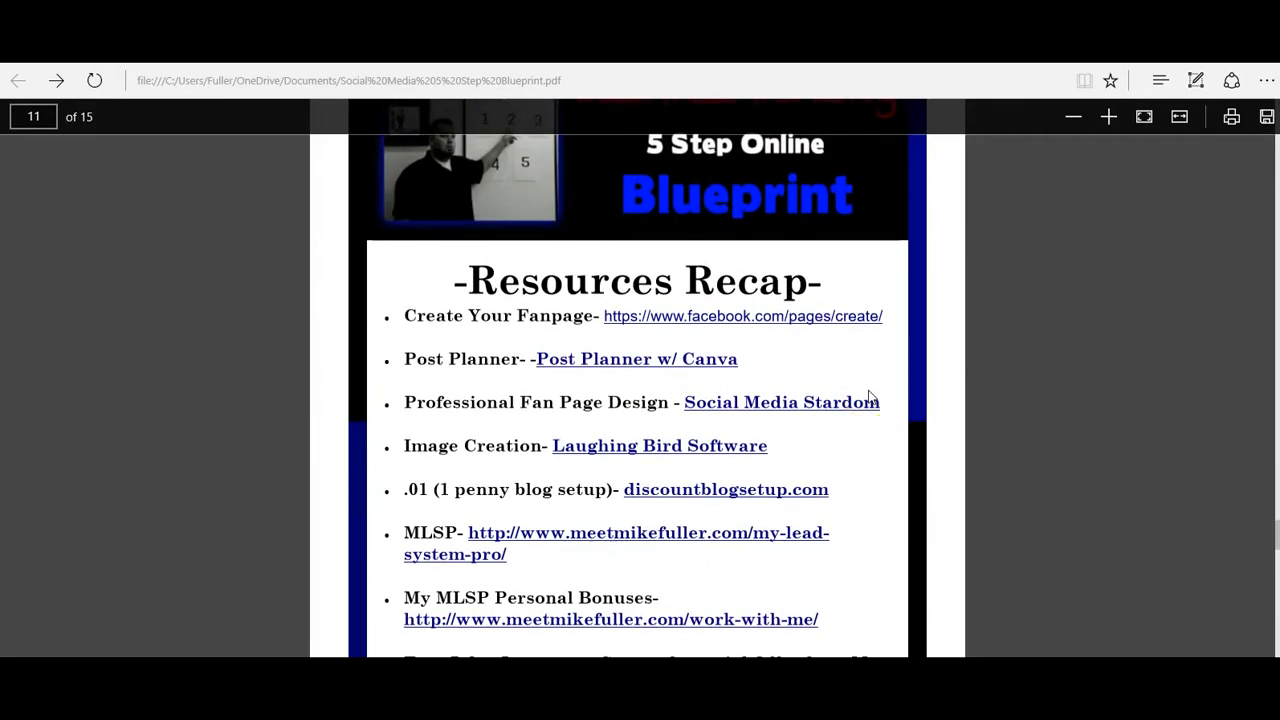
click(883, 375)
scroll(885, 380, down, 2)
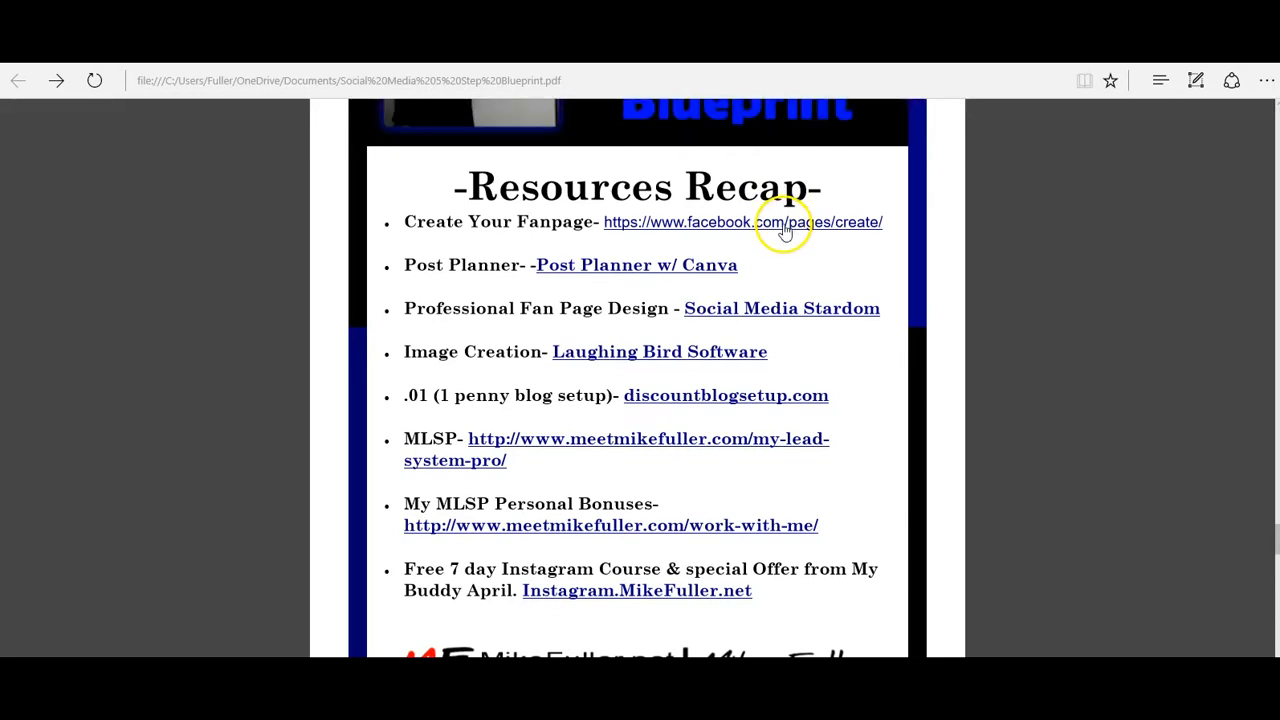
click(785, 232)
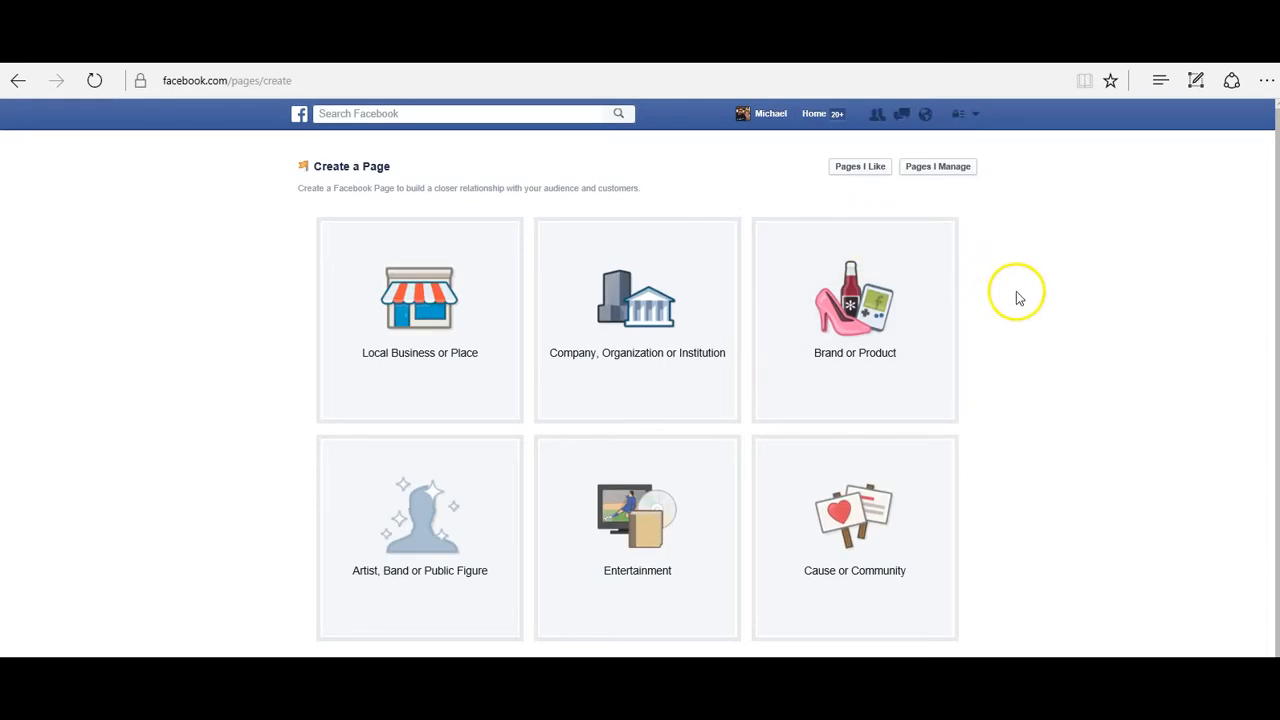
- Review the categories offered for a Local Business or Place page without choosing one
scroll(1086, 303, down, 1)
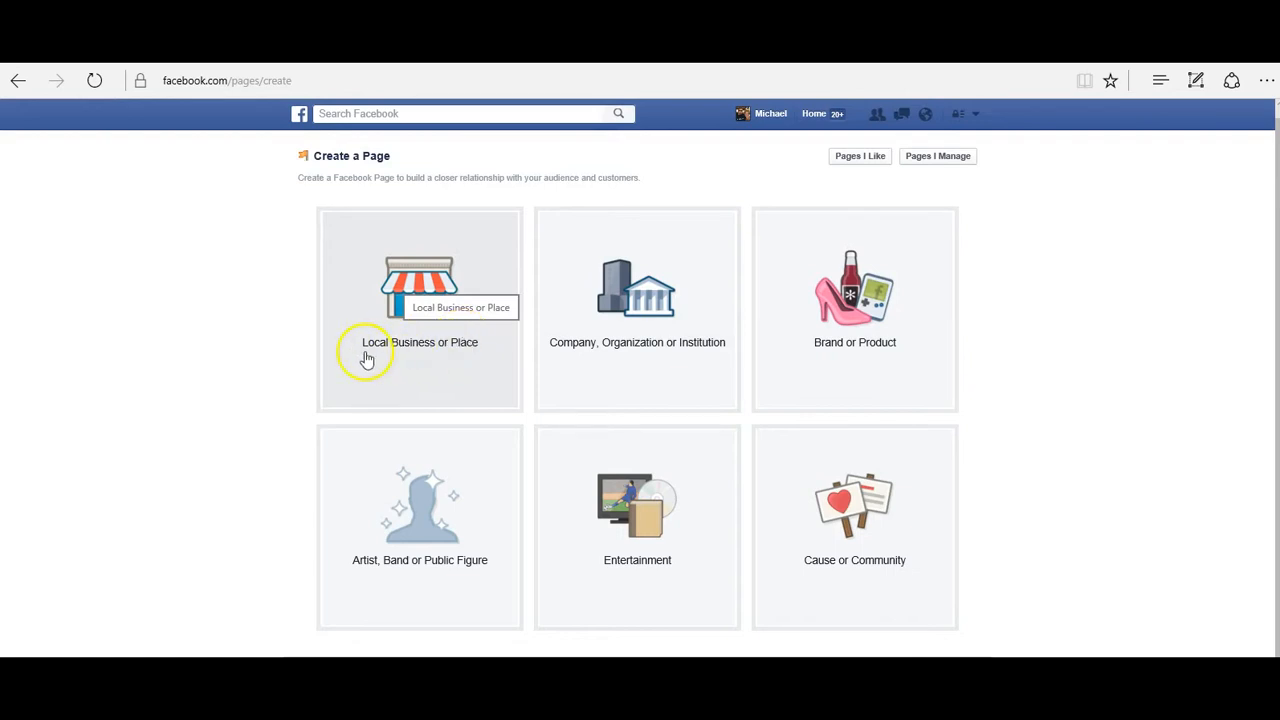
click(437, 313)
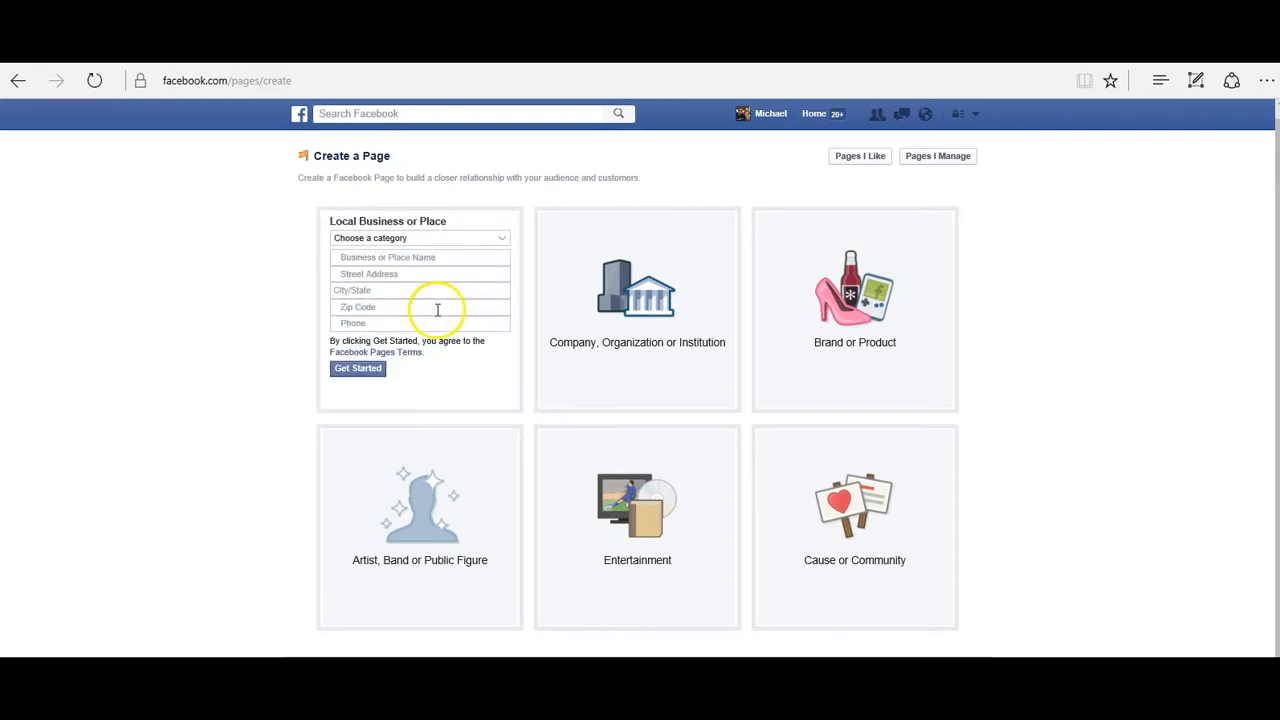
click(503, 240)
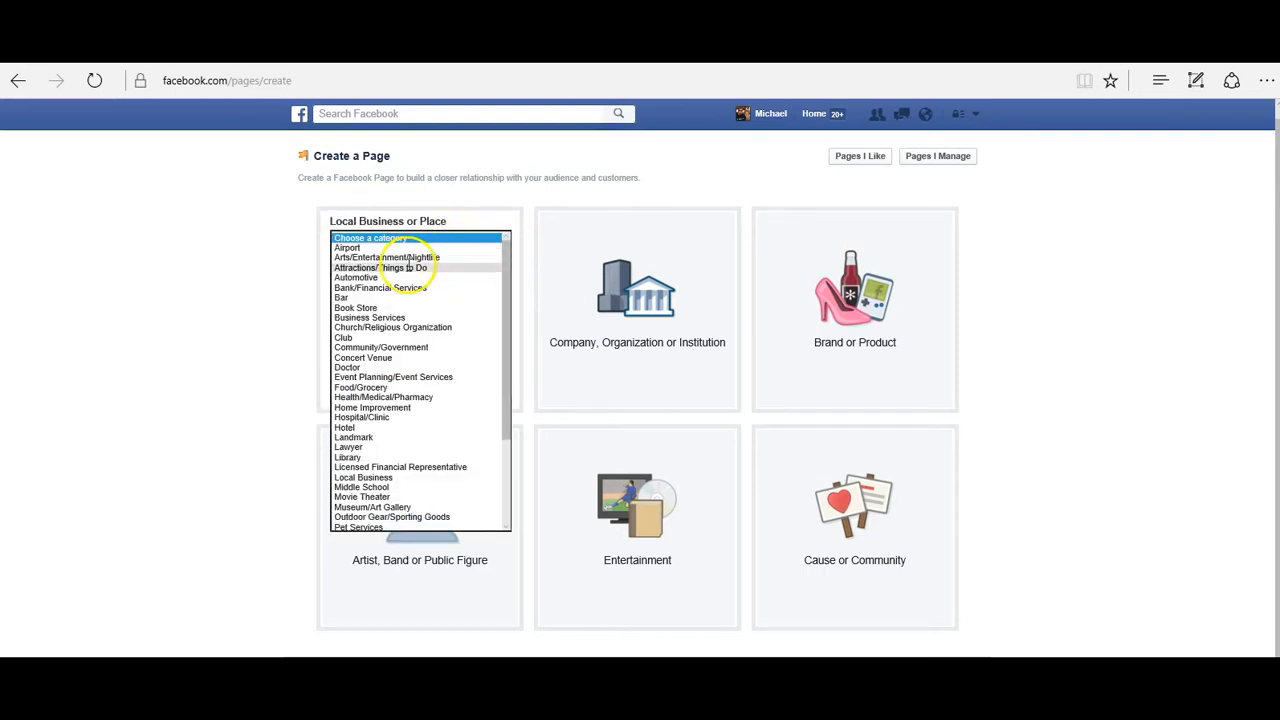
scroll(410, 340, down, 1)
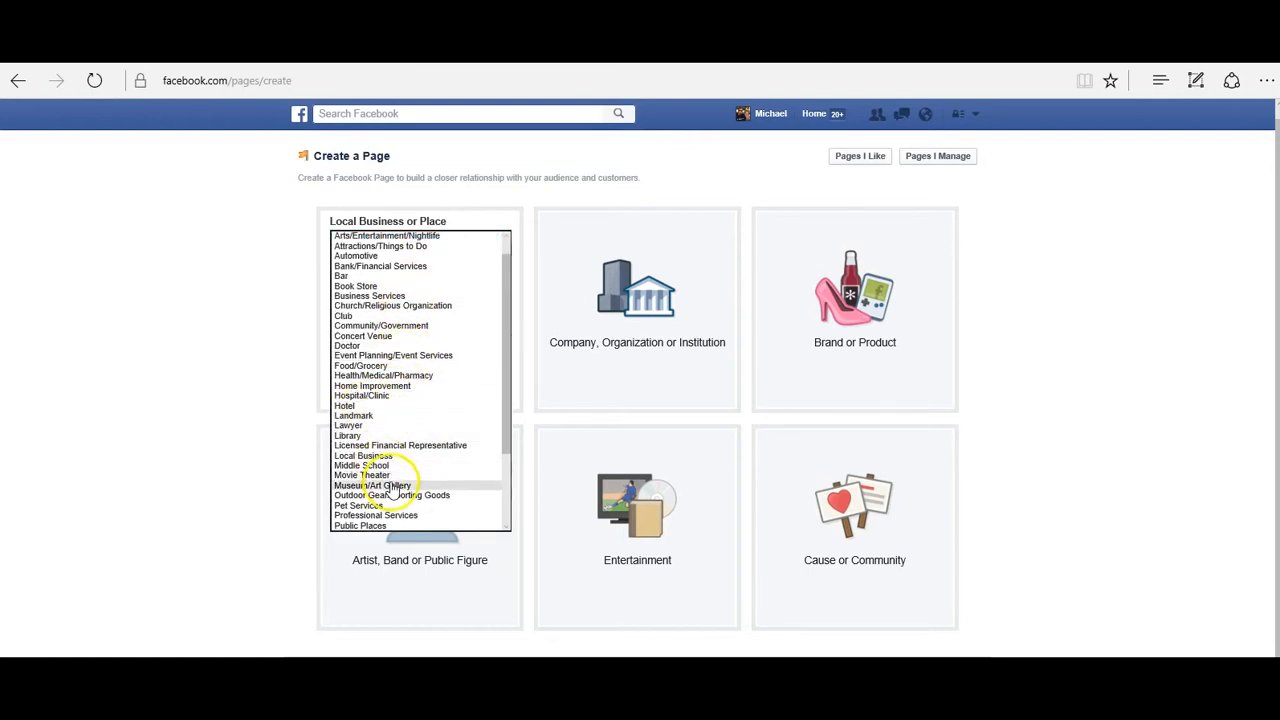
scroll(420, 450, down, 3)
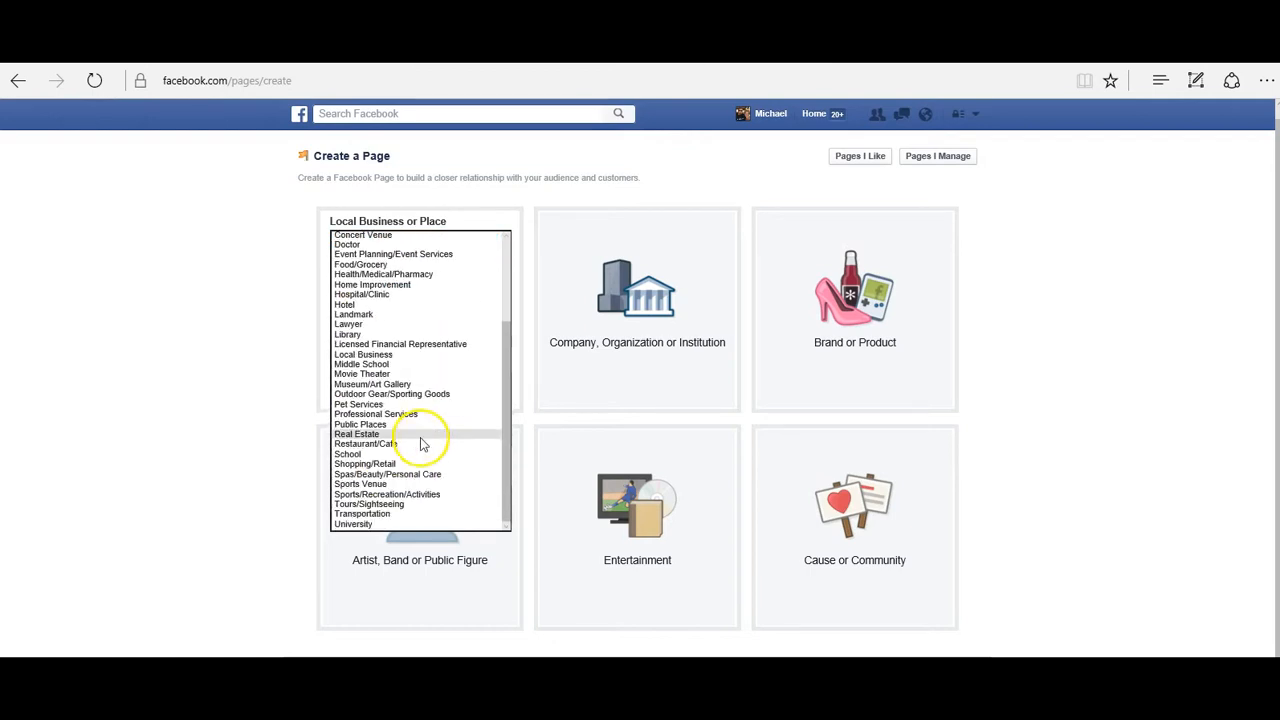
scroll(421, 443, up, 5)
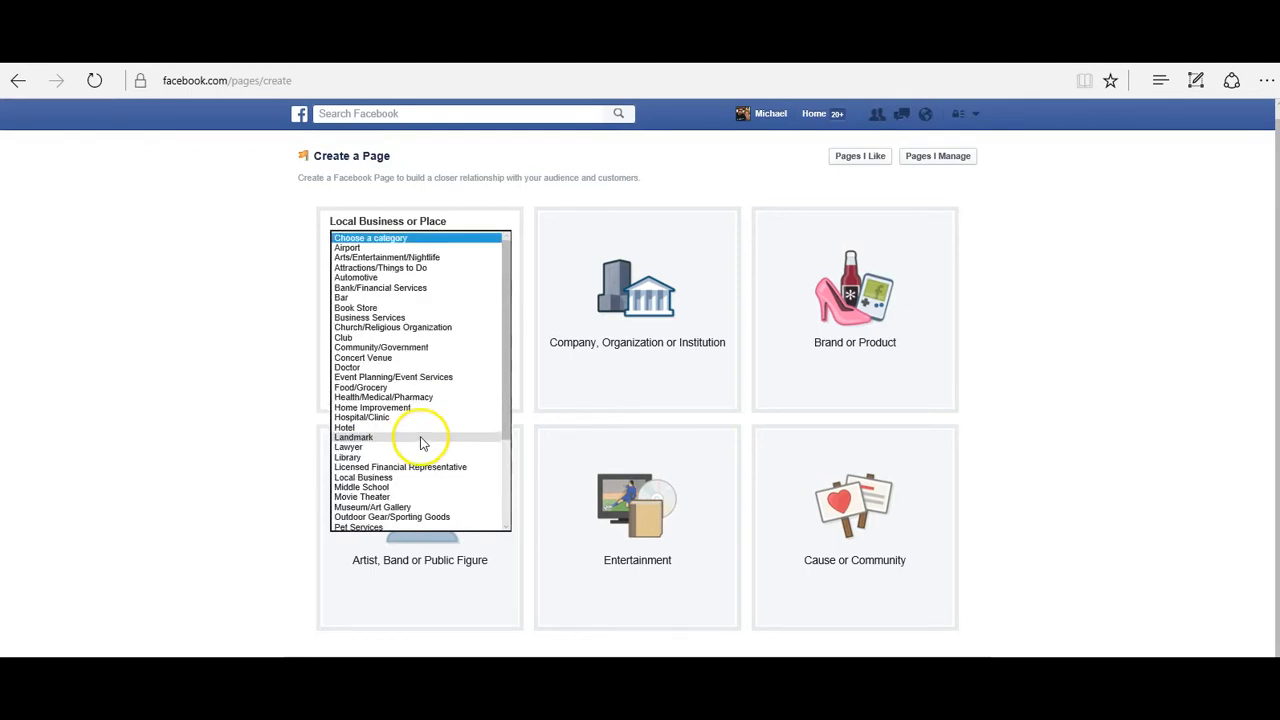
click(1021, 355)
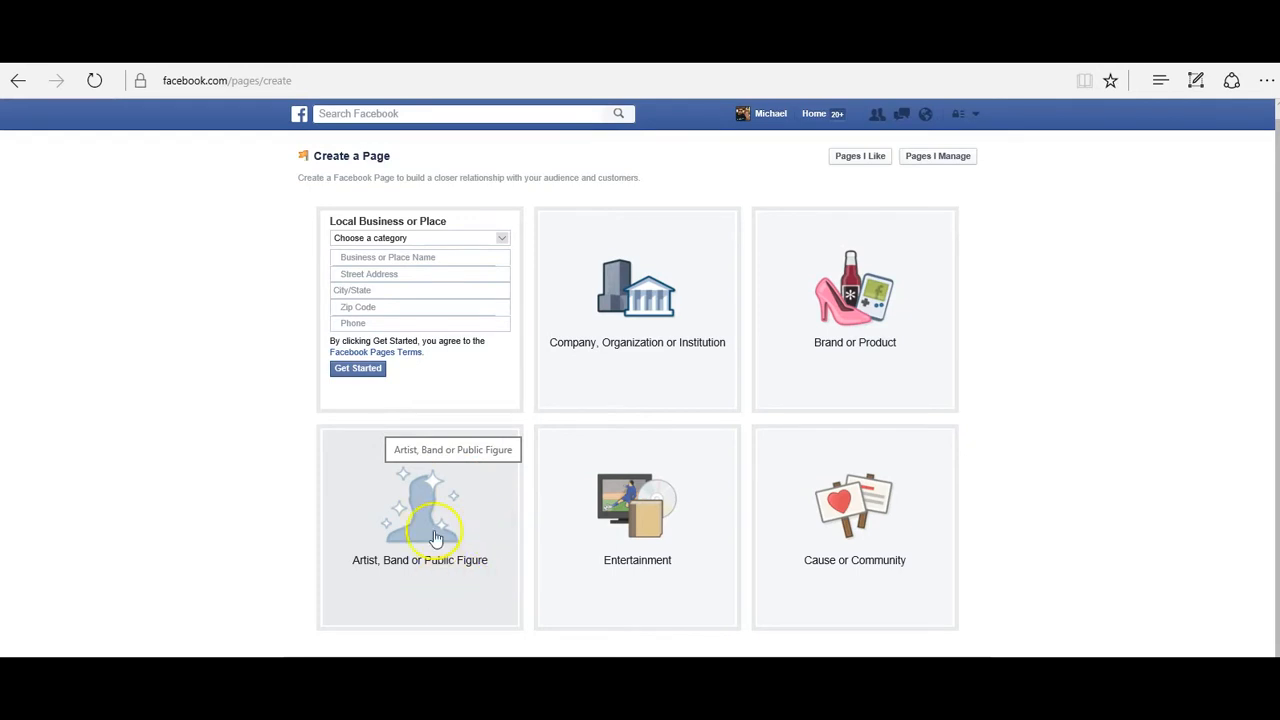
- Choose the Artist, Band or Public Figure page type and set its category to Entrepreneur
click(427, 498)
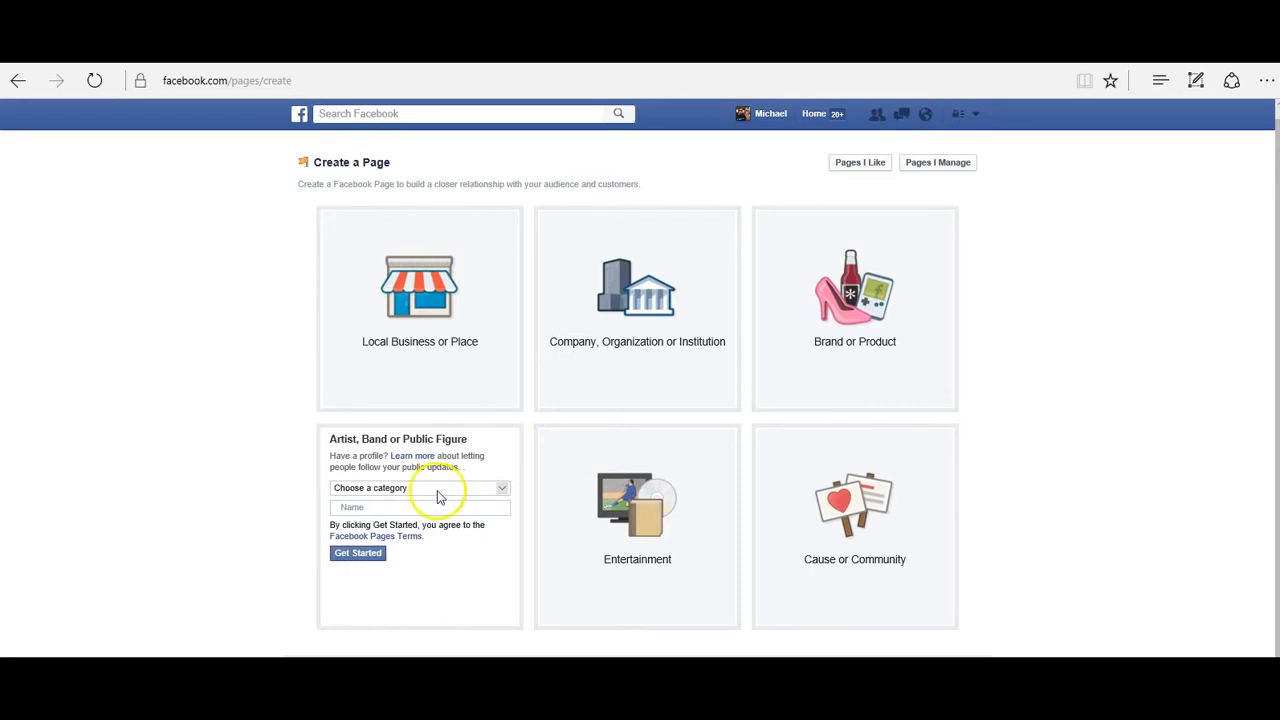
click(502, 488)
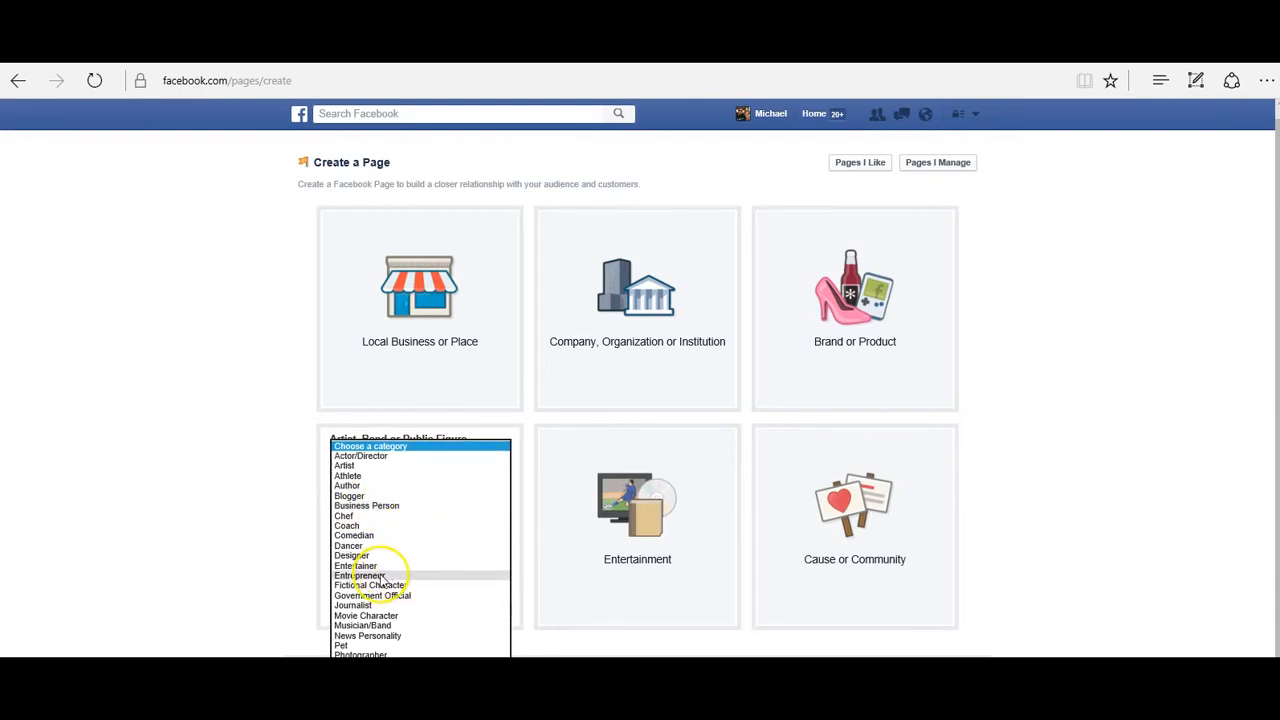
click(472, 578)
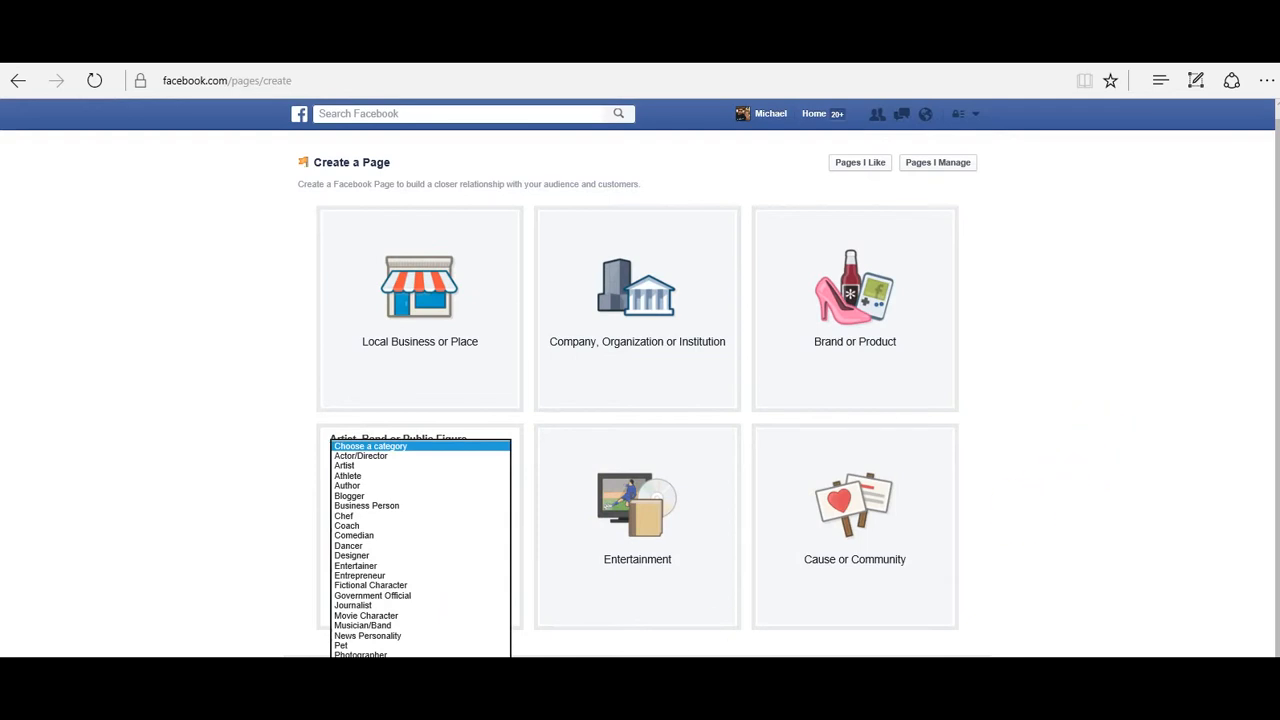
click(384, 649)
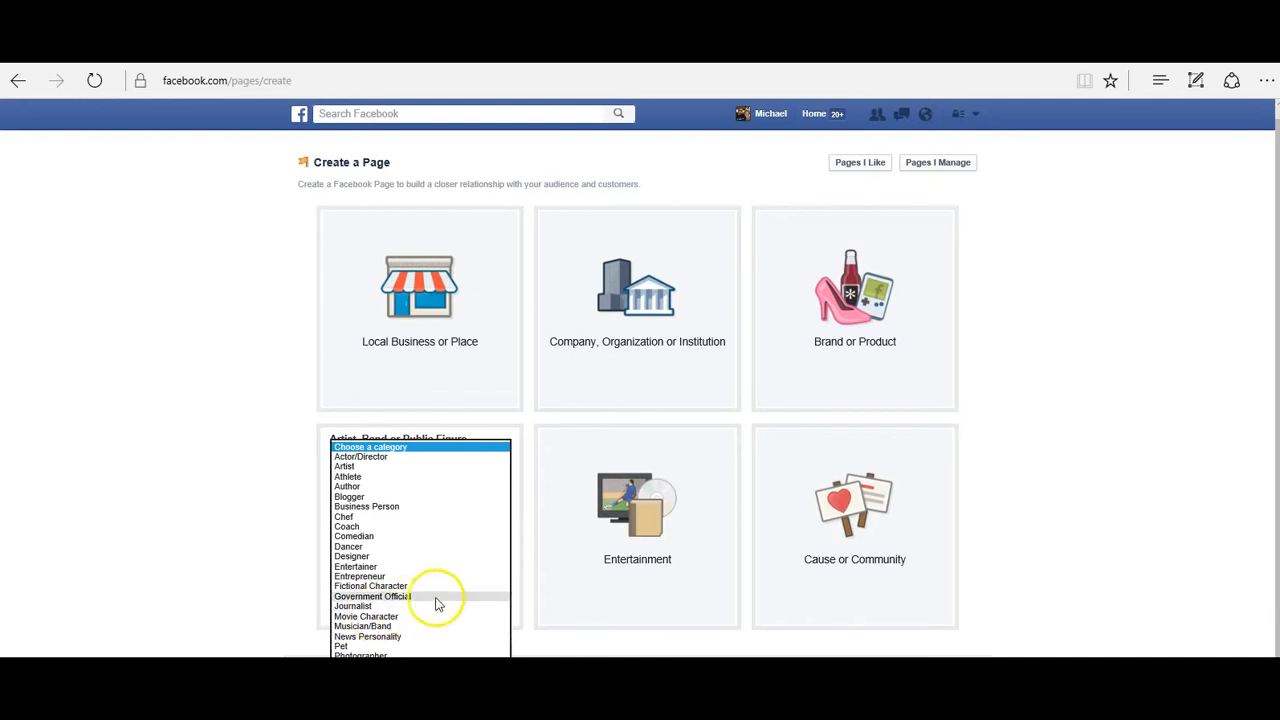
click(382, 578)
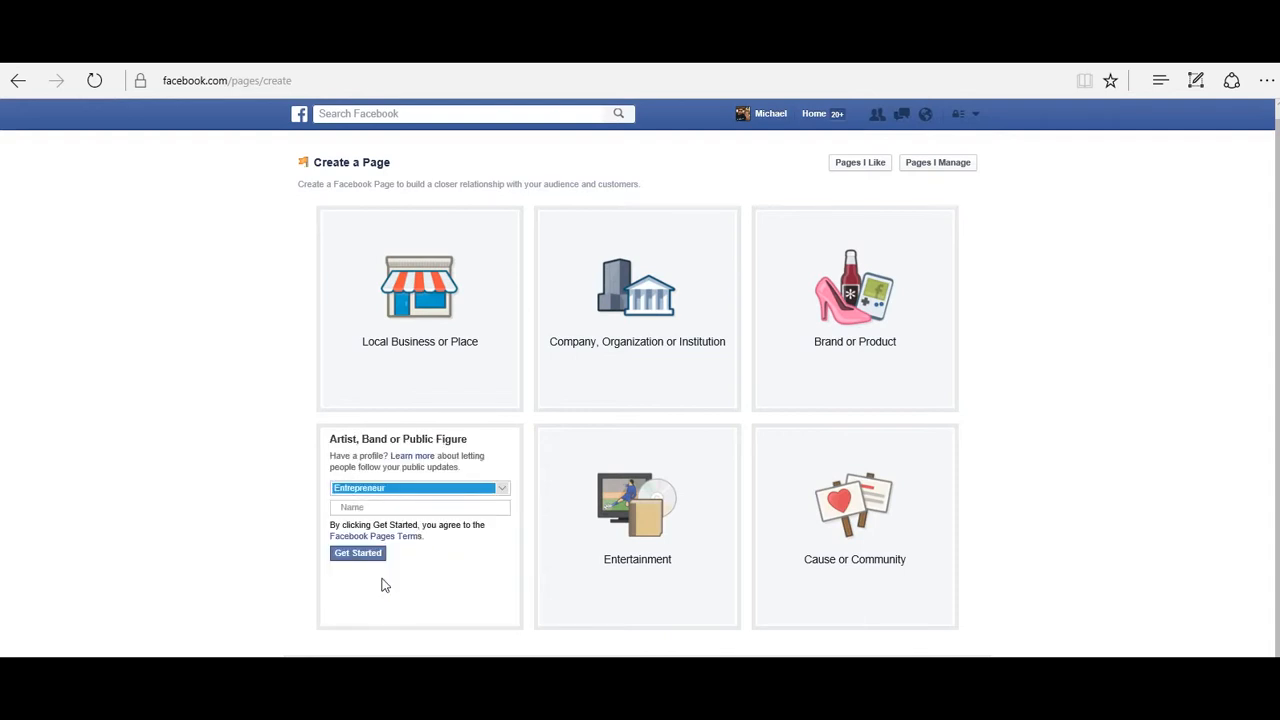
- Try to create the Entrepreneur page under the owner's full name
click(440, 510)
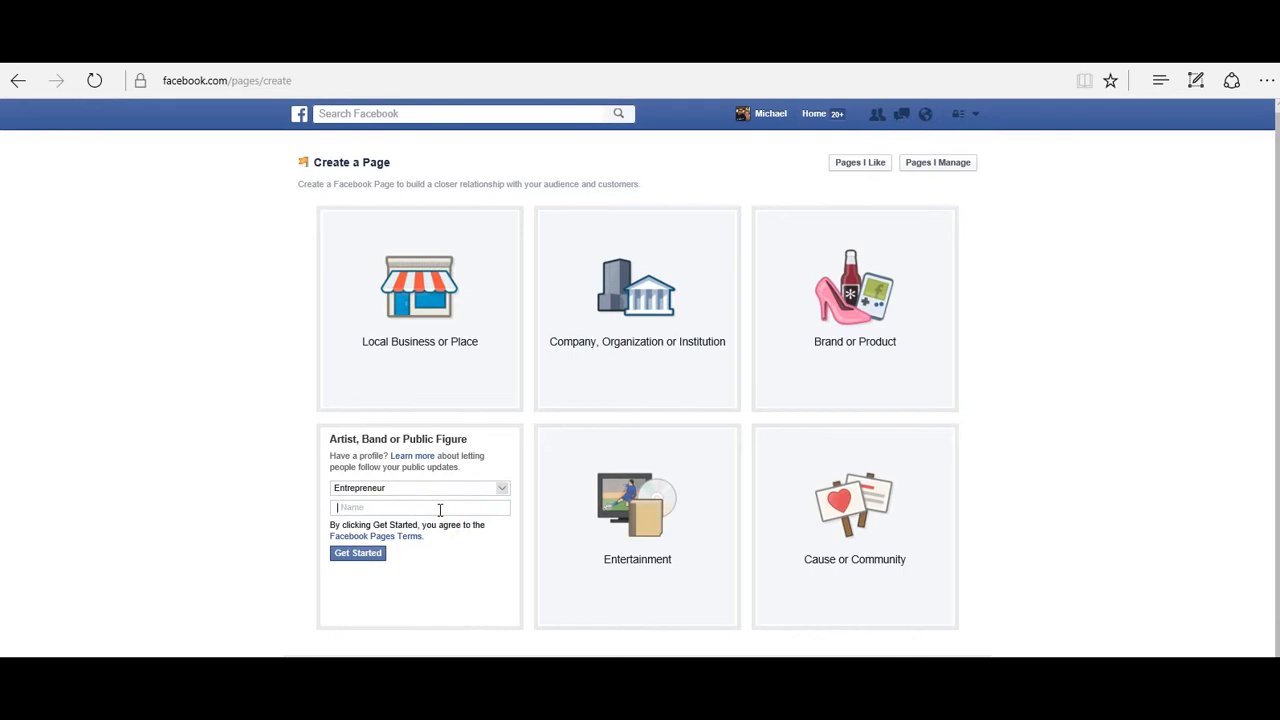
text(Mike Fuller)
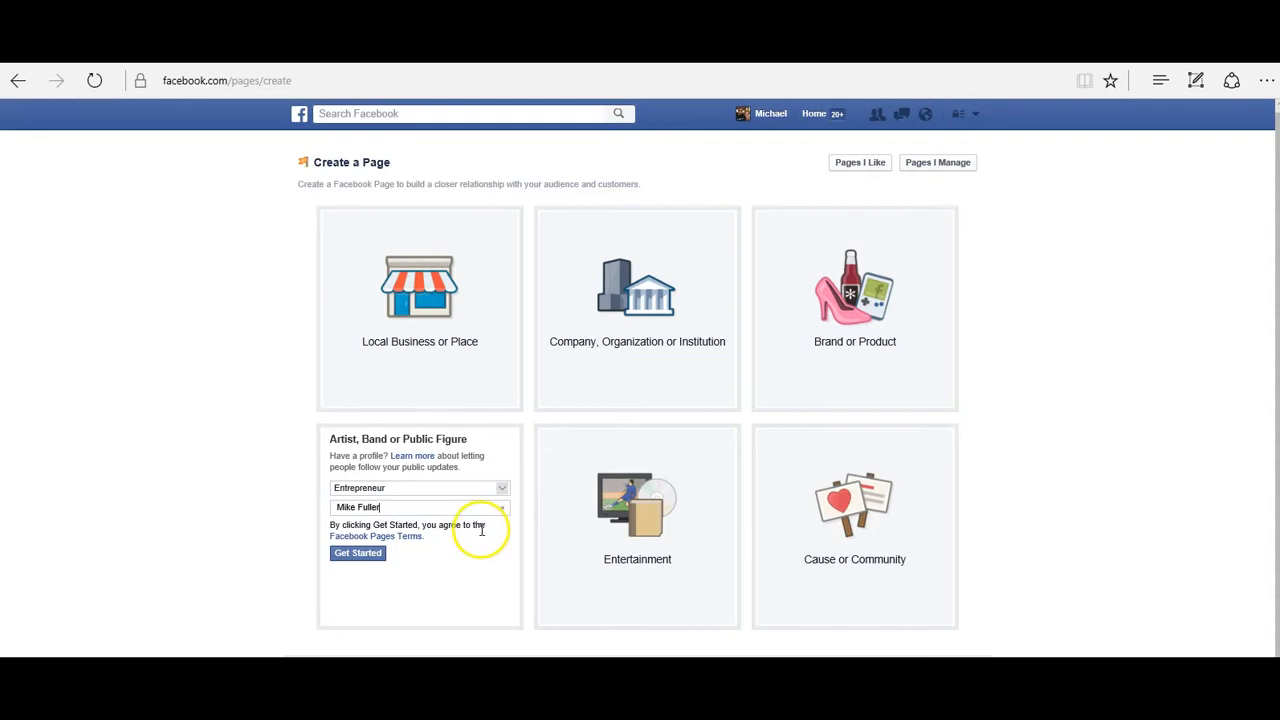
click(358, 553)
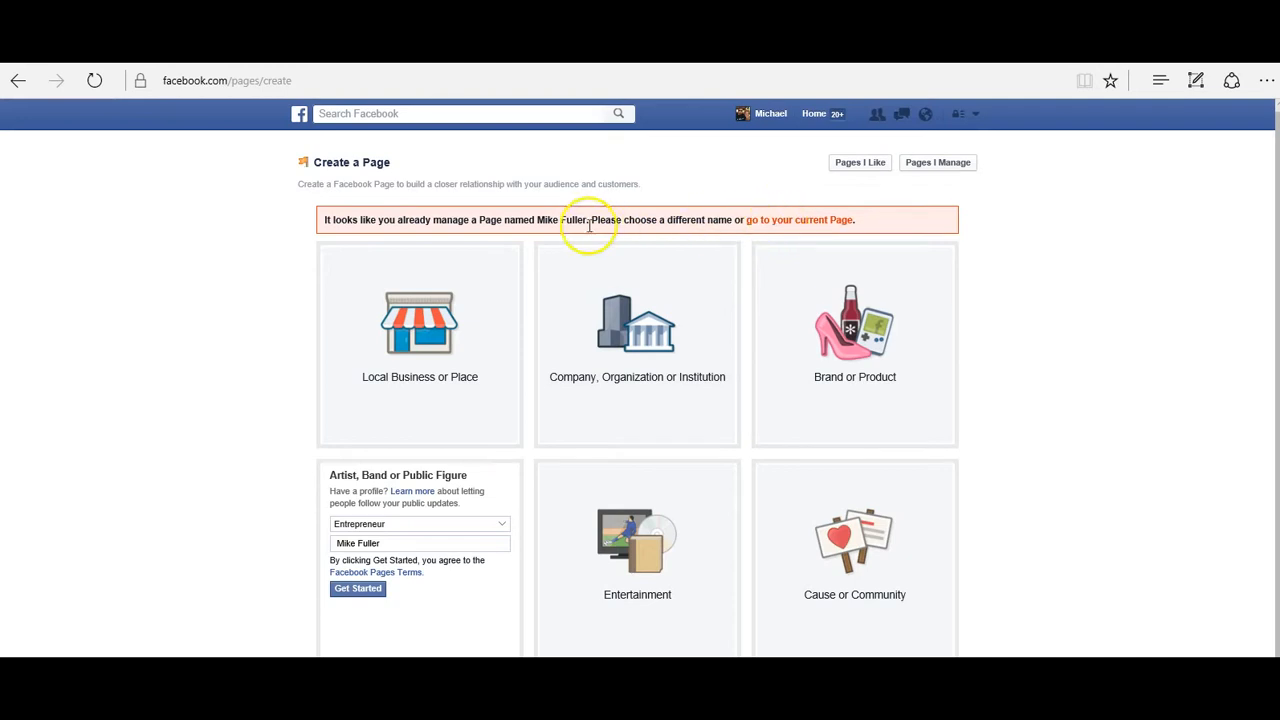
- Replace the page name with TravelWithMike and create the page under the suggested spelling Travelwithmike
click(418, 543)
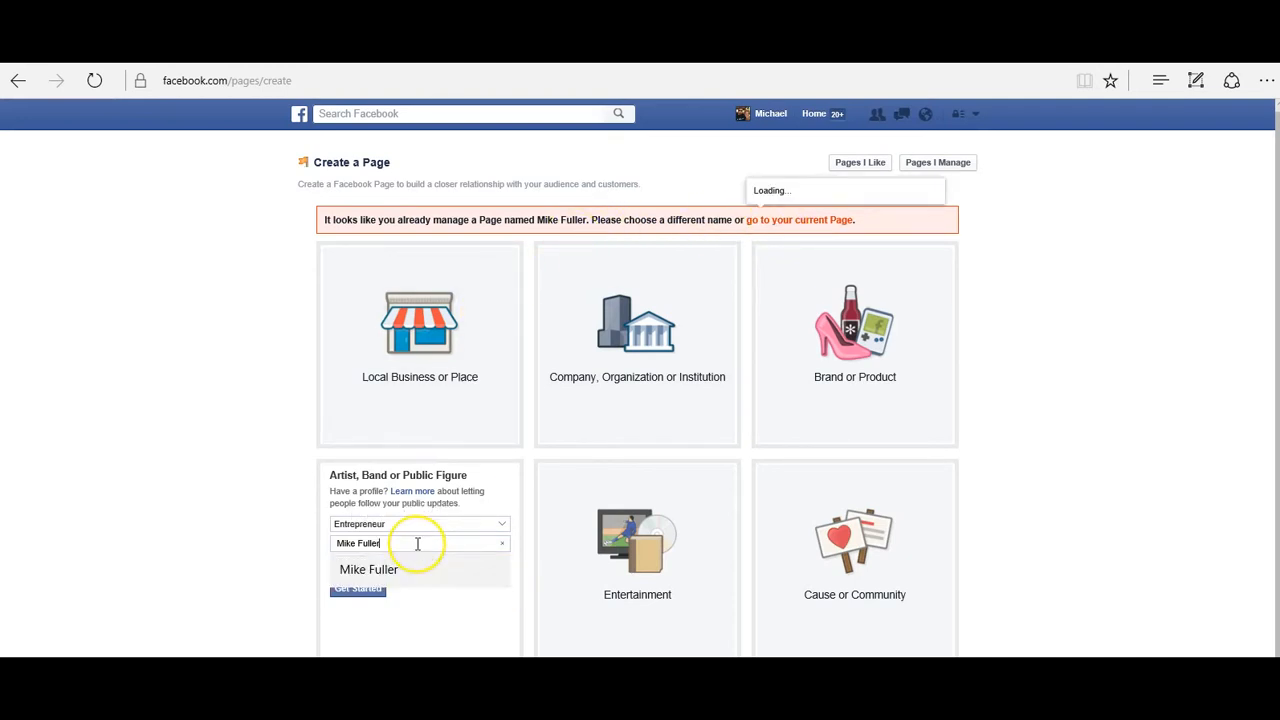
key(BackSpace)
key(BackSpace)
key(BackSpace)
key(BackSpace)
key(BackSpace)
key(BackSpace)
key(BackSpace)
key(BackSpace)
key(BackSpace)
key(BackSpace)
key(BackSpace)
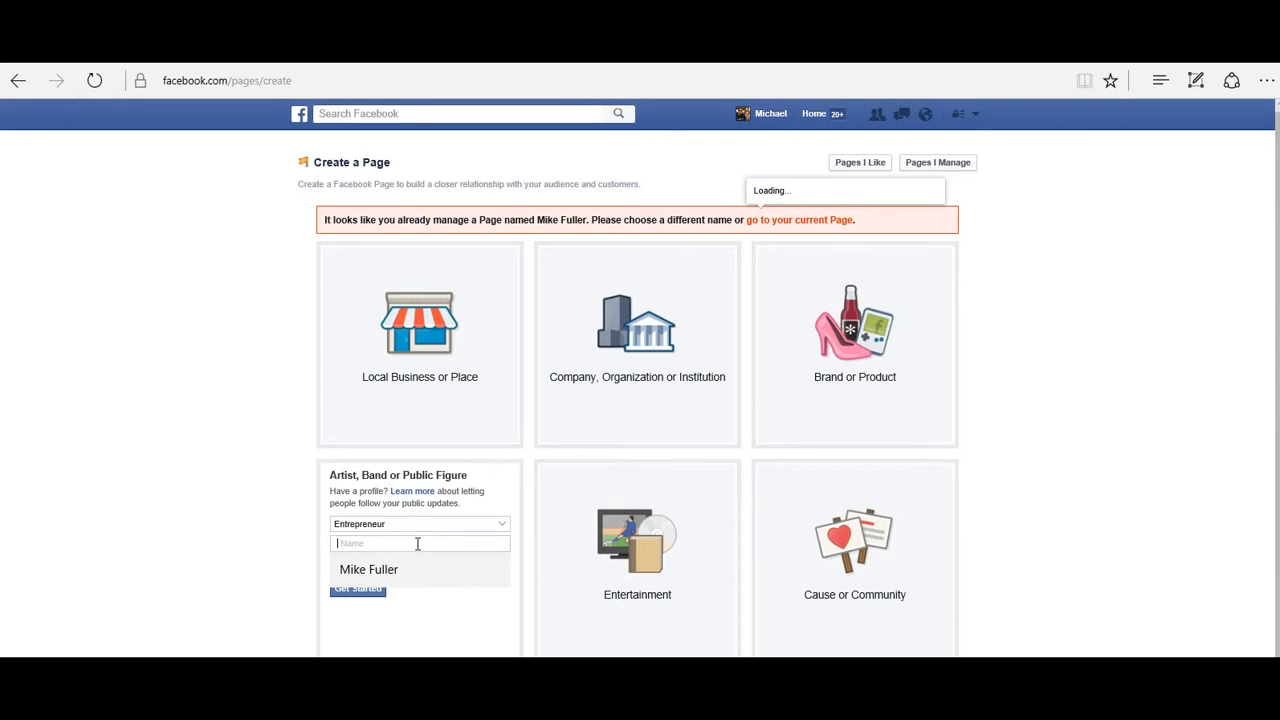
text(Travel)
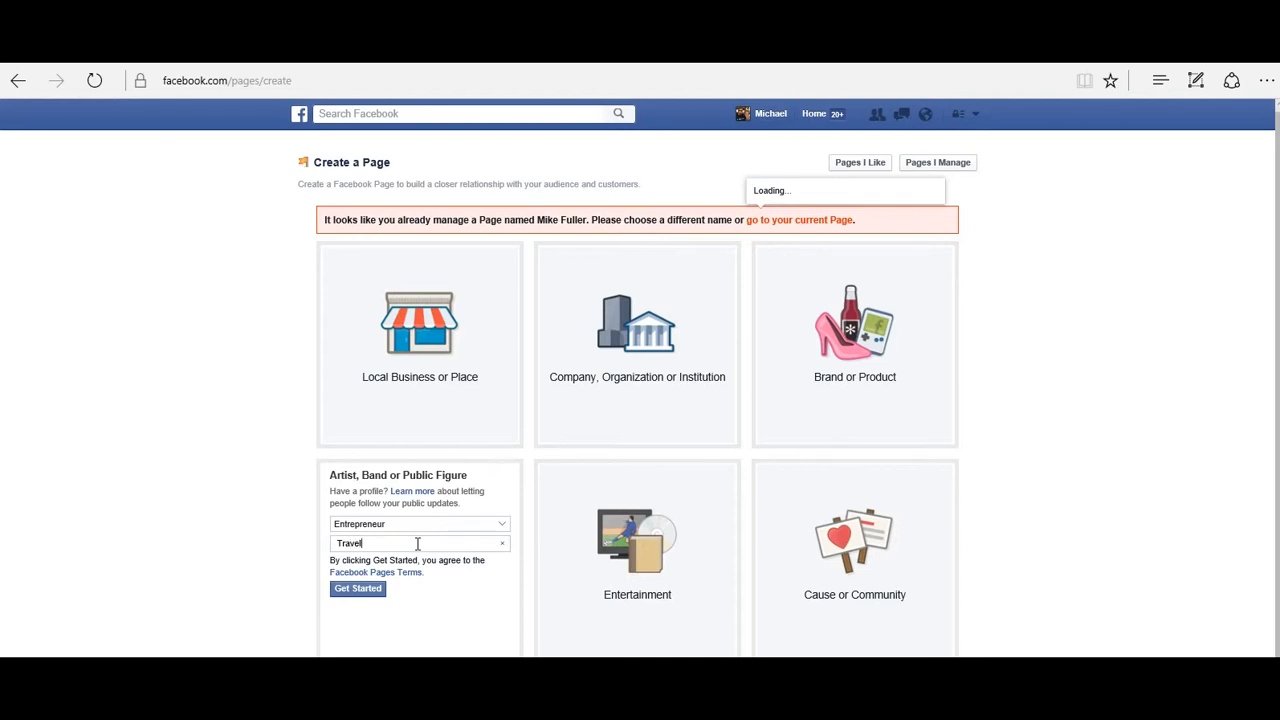
text(WithMike)
click(370, 590)
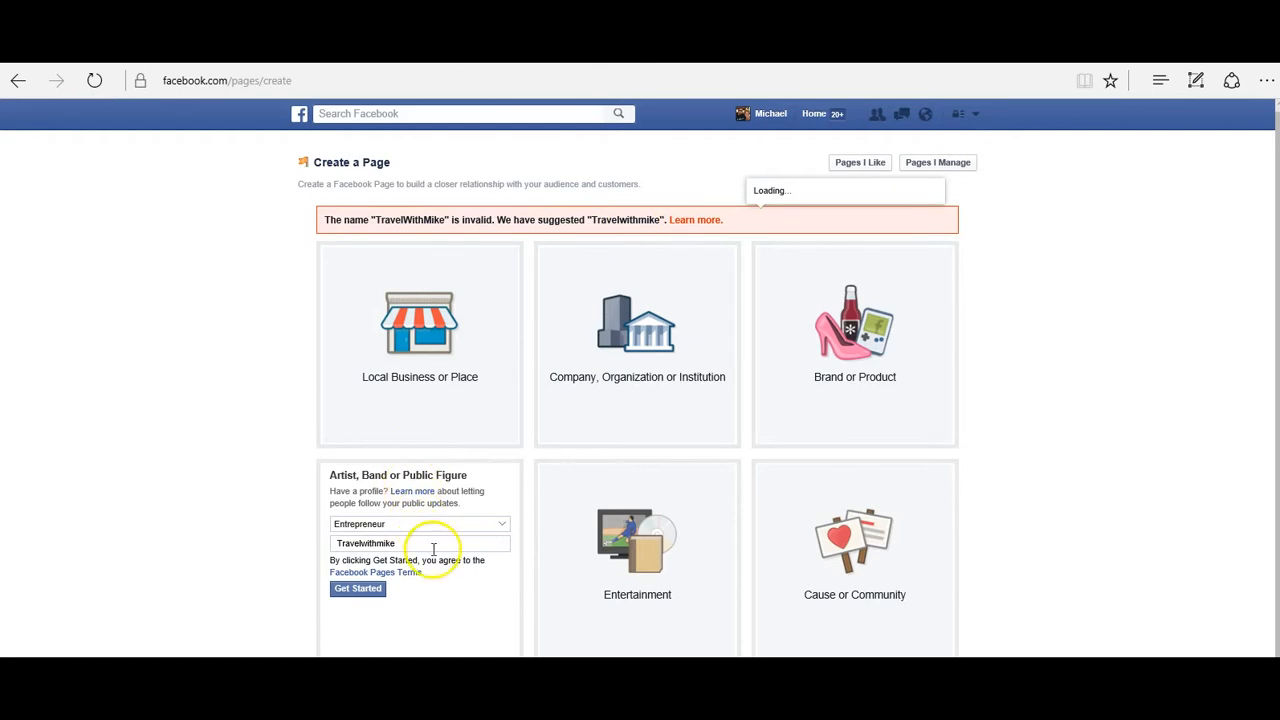
click(369, 590)
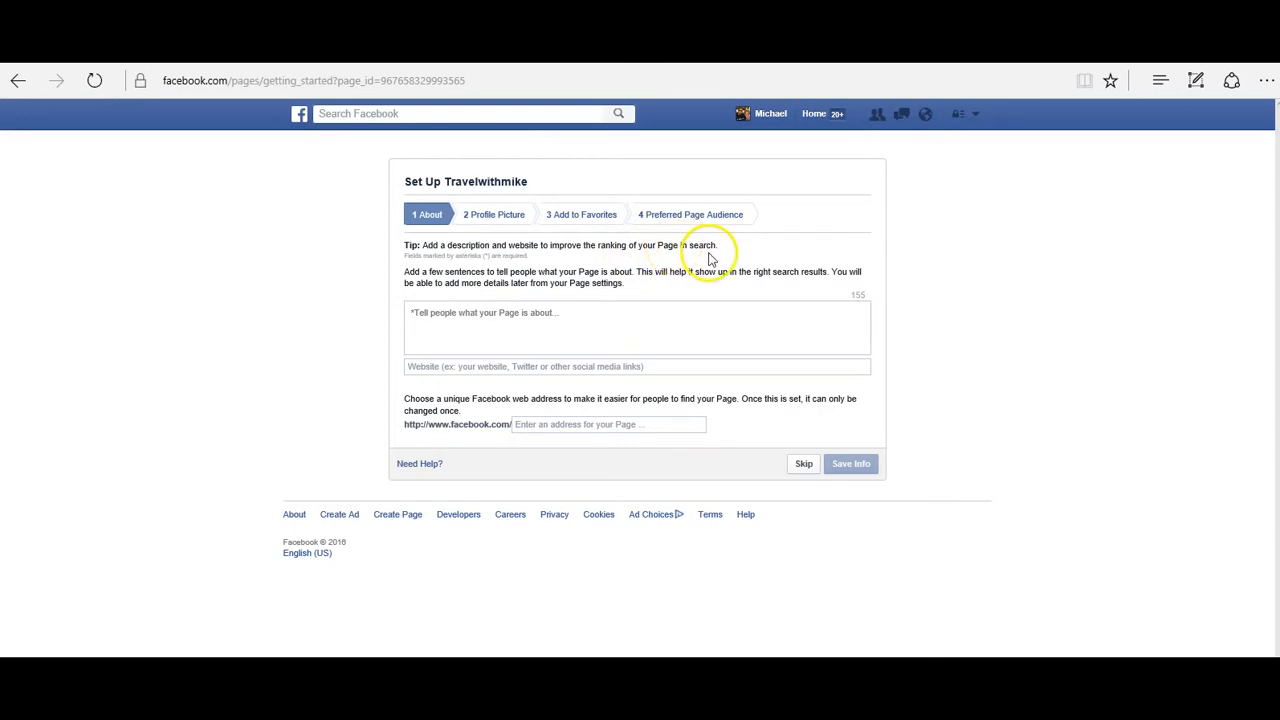
- Describe the page as "I'm an Entrepreneur Who Loves to travel" and enter the owner's website address
click(566, 314)
text(I'm )
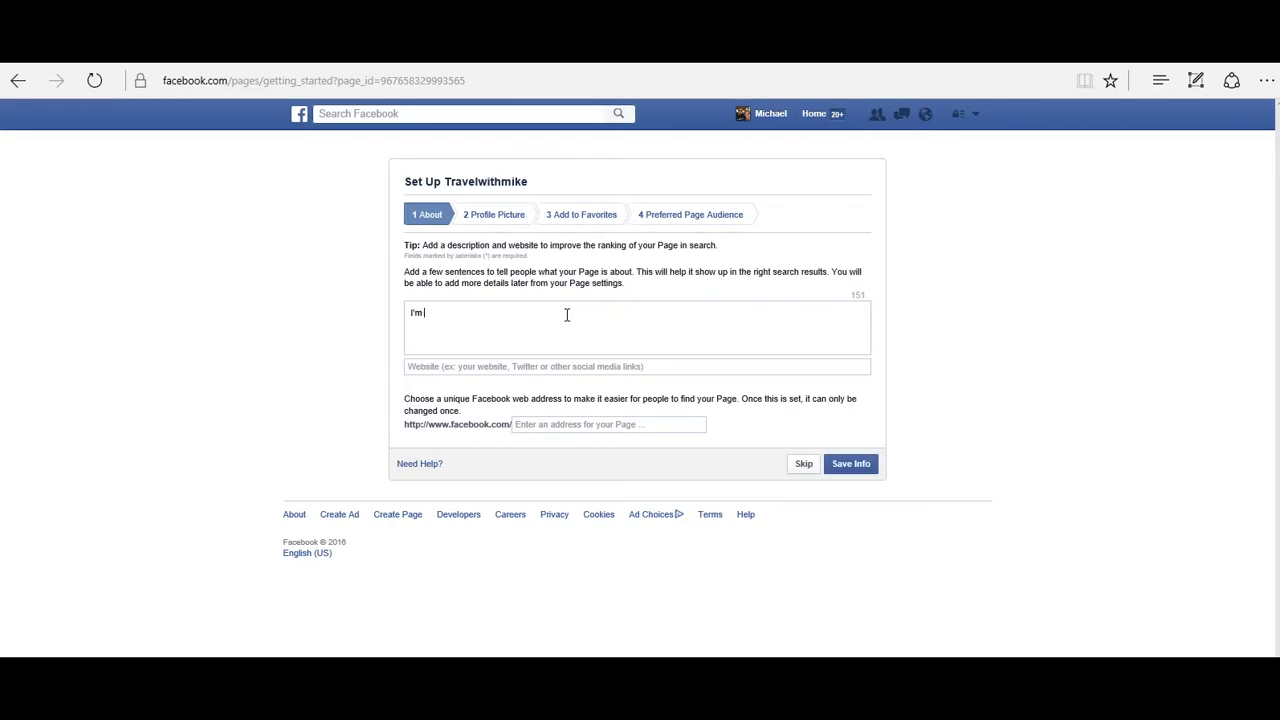
text(an Entrepreneur Who Loves to travel)
click(634, 364)
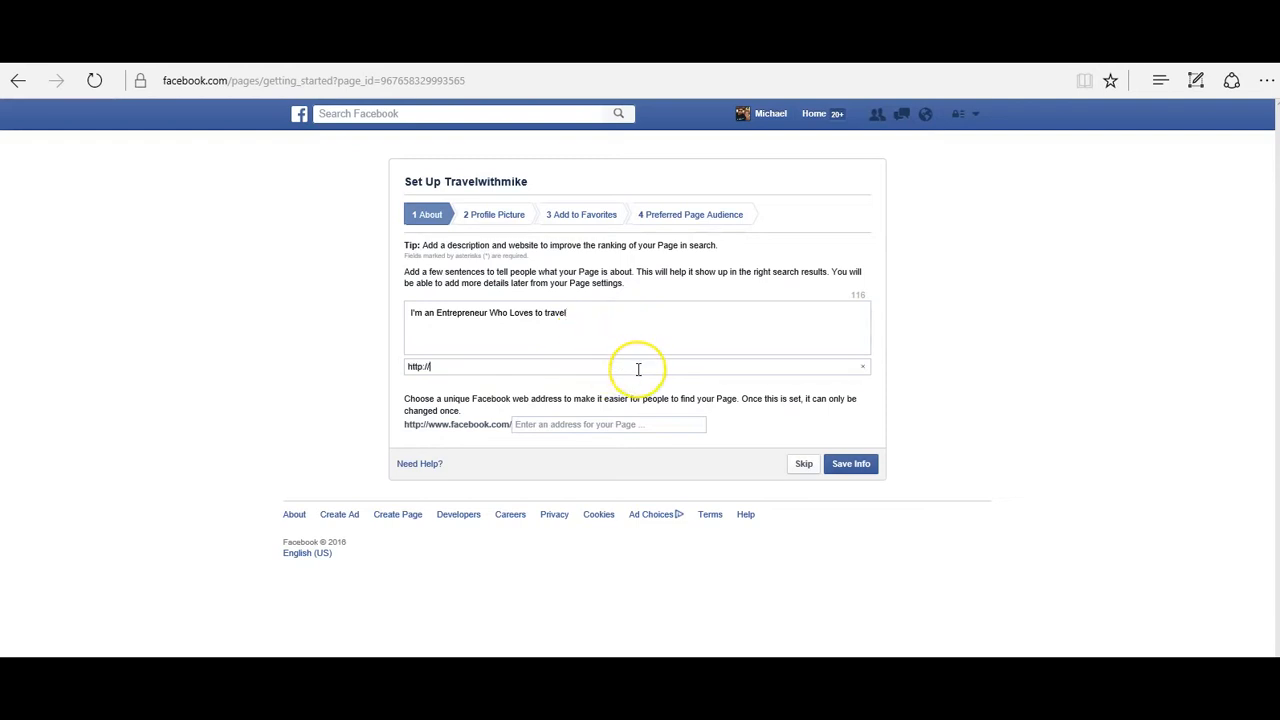
click(531, 371)
text(www)
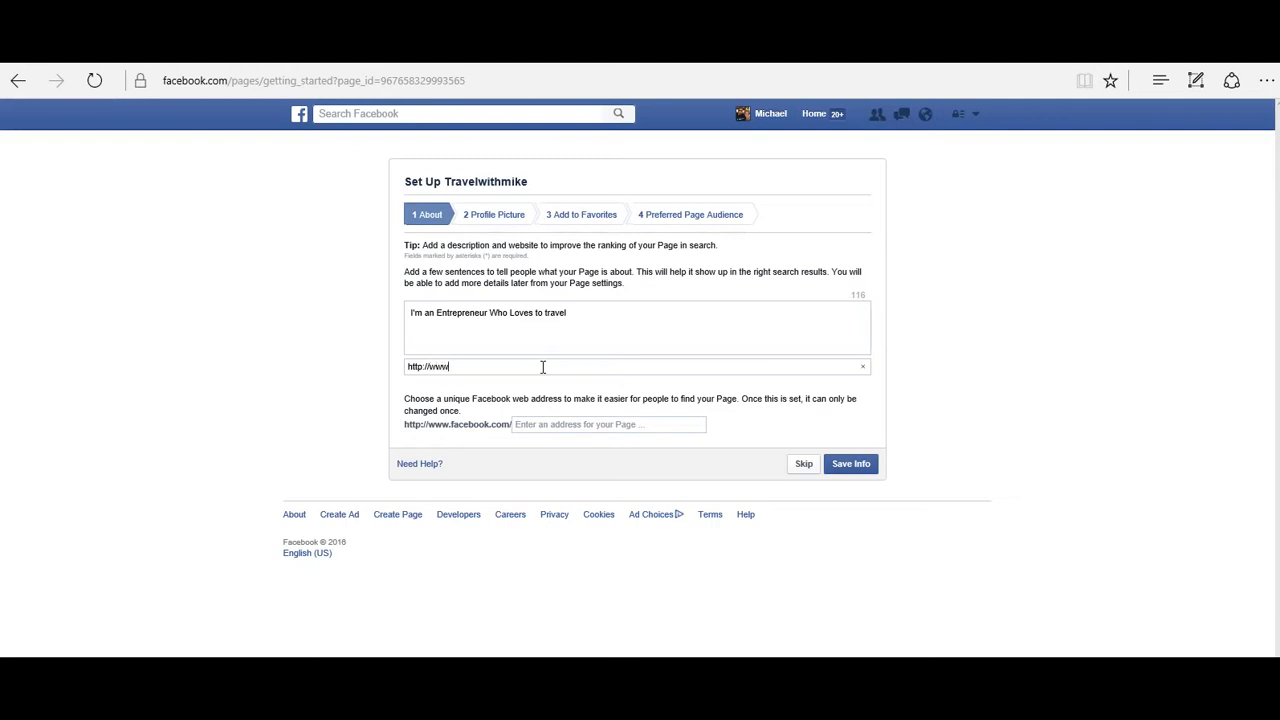
text(.meetmikefuller.com)
- Try to save the page info with travelwithmike as the unique Facebook web address
click(656, 425)
text(travelwithmike)
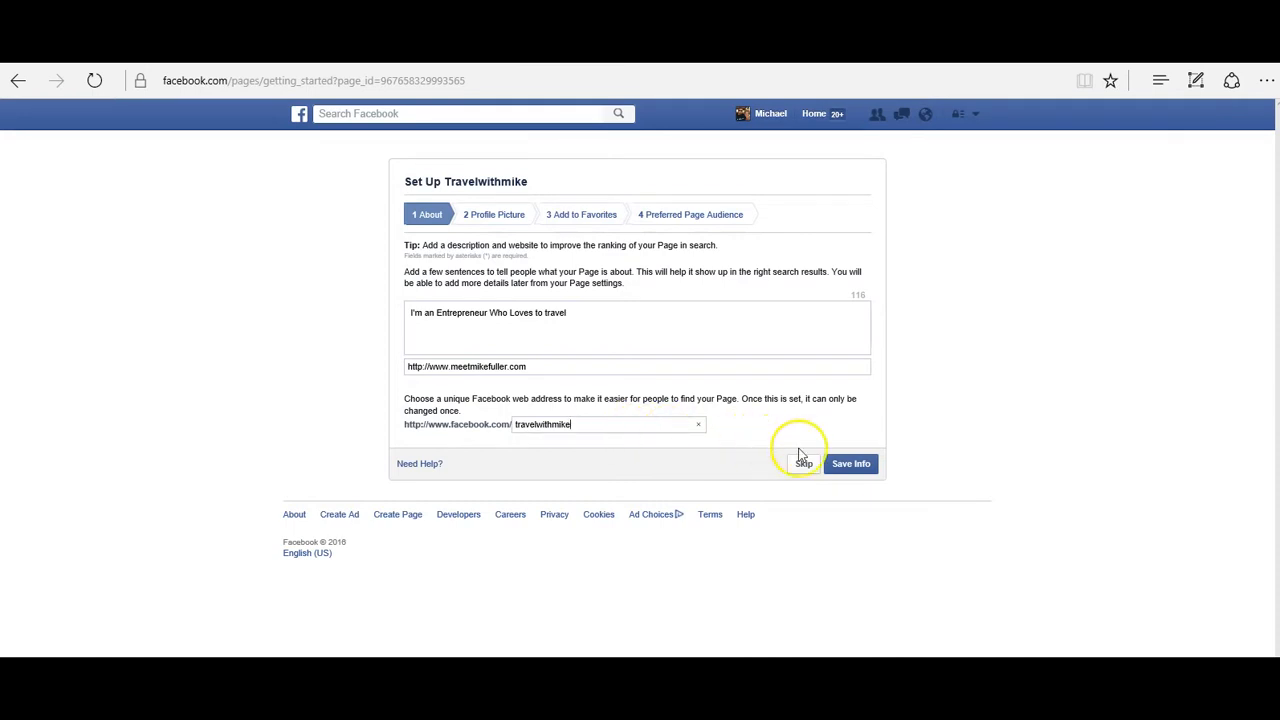
click(856, 468)
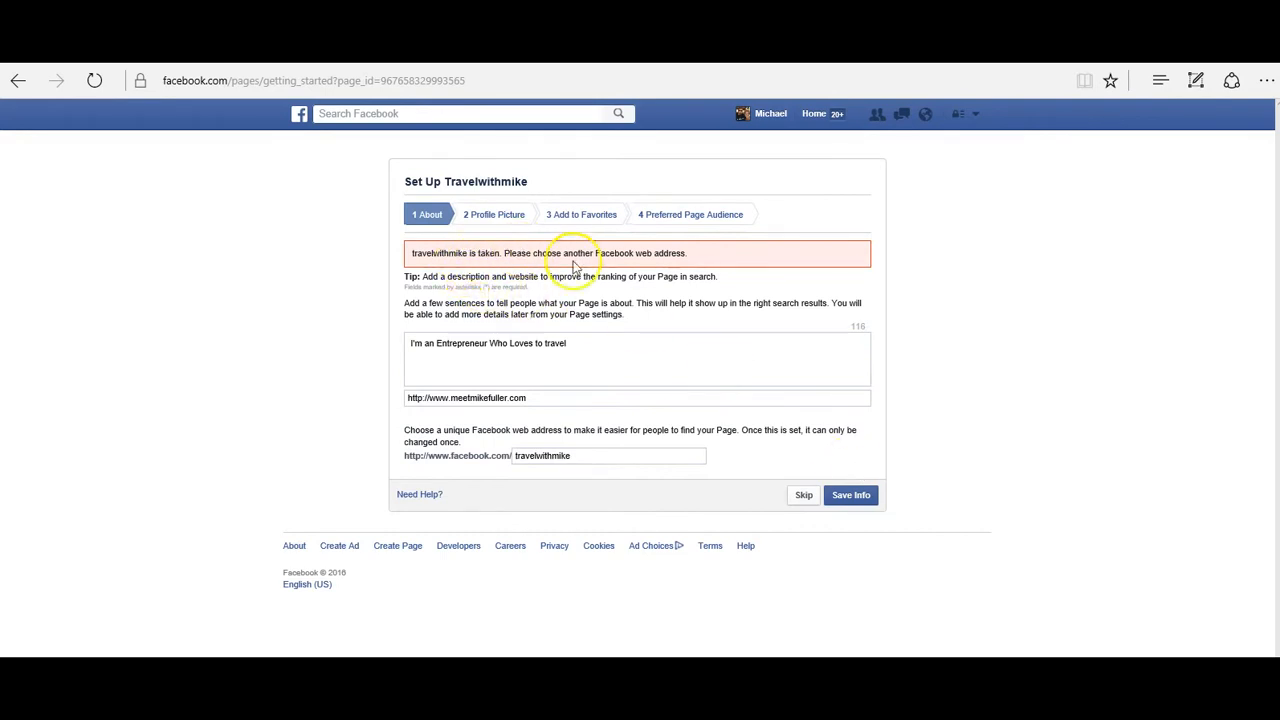
- Add the owner's surname to the end of the Facebook web address travelwithmike and save the page info
click(587, 460)
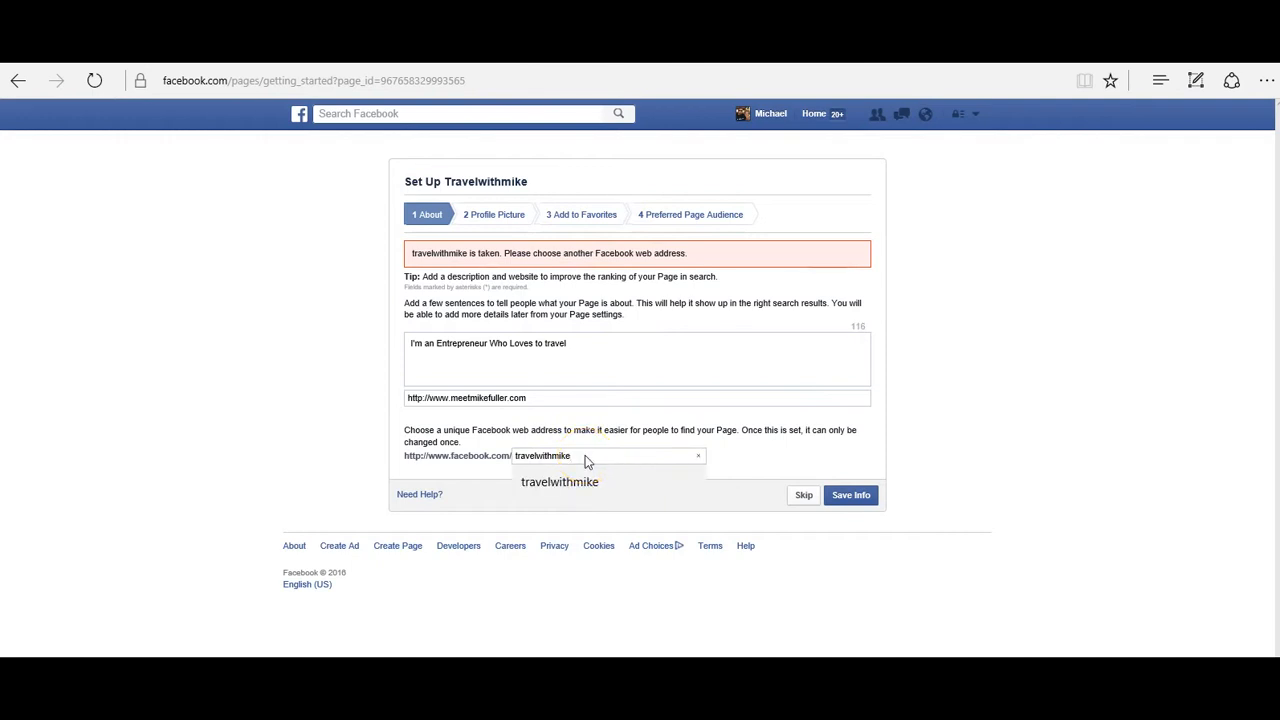
text(fuller)
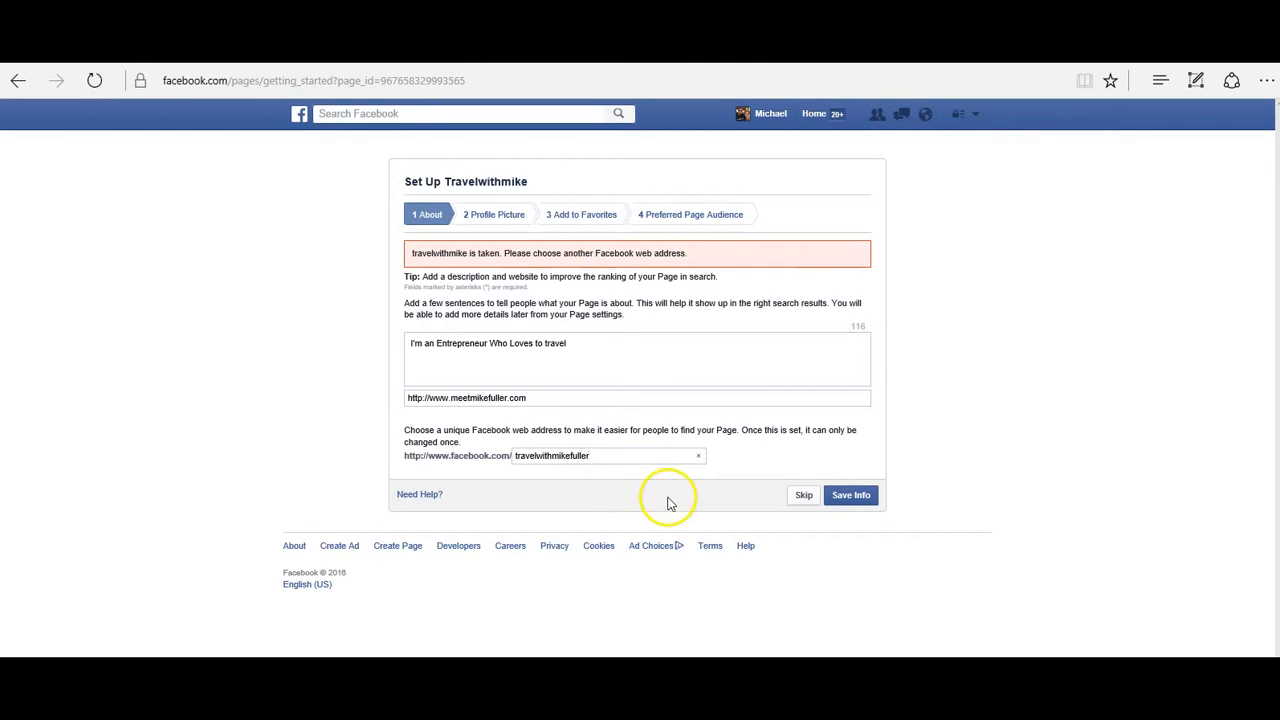
click(843, 499)
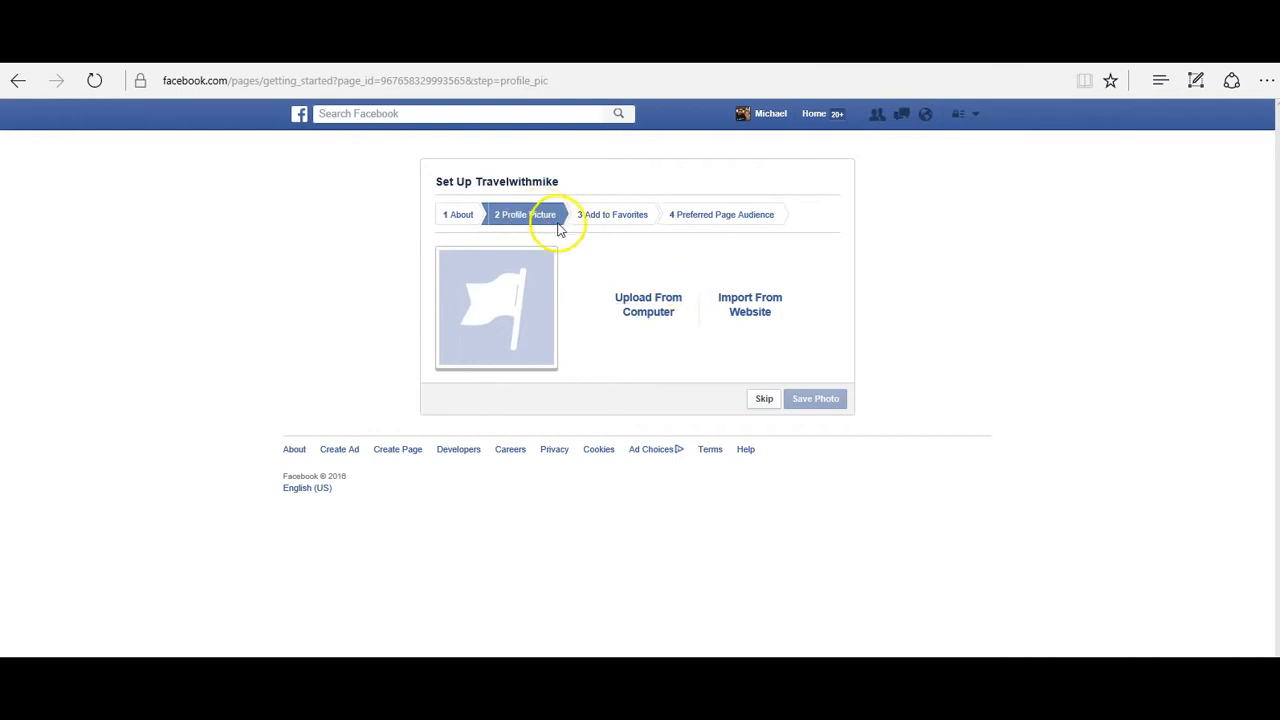
- Start uploading a profile picture from the computer and open the mike images folder inside Pictures > Mike Marketing
click(655, 307)
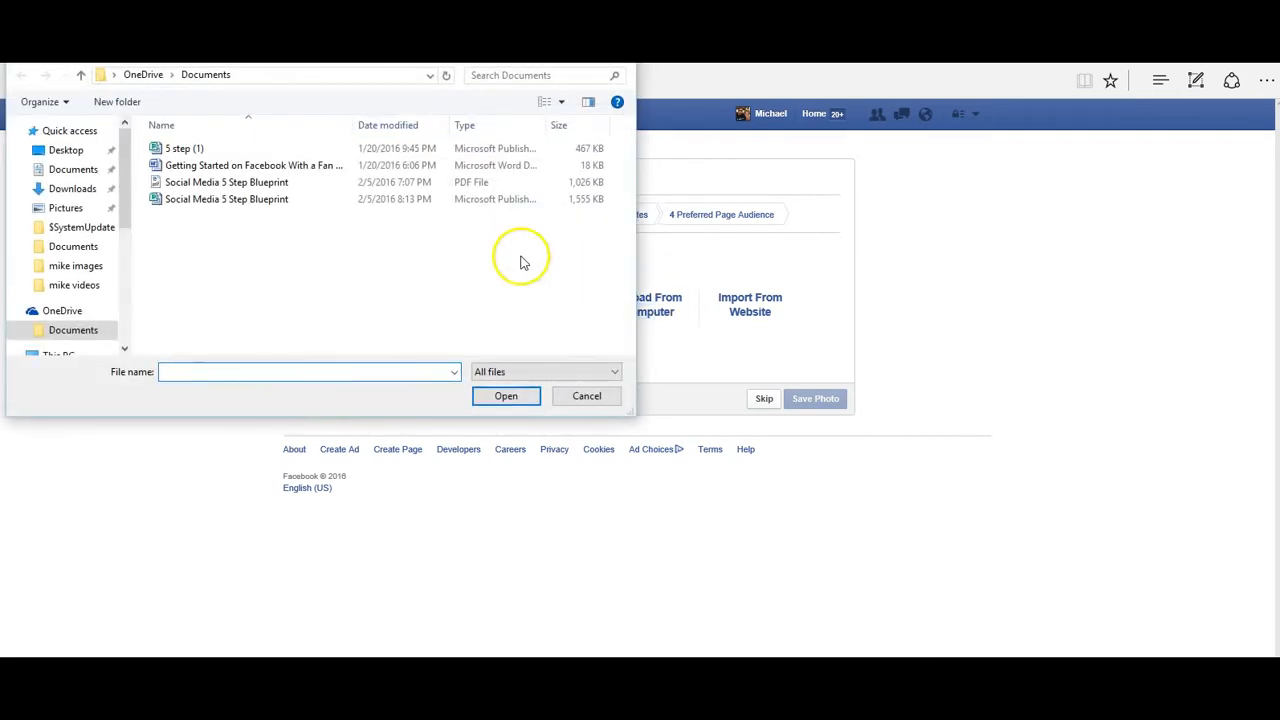
click(70, 210)
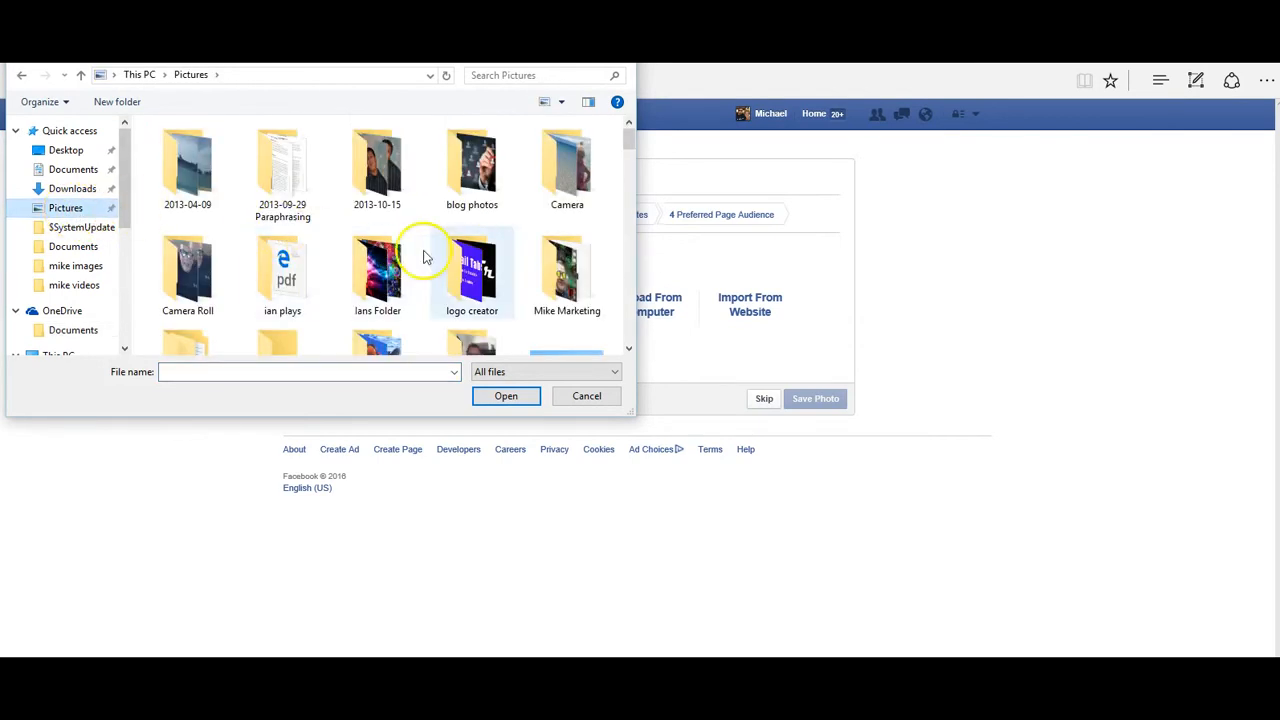
click(570, 279)
double_click(570, 279)
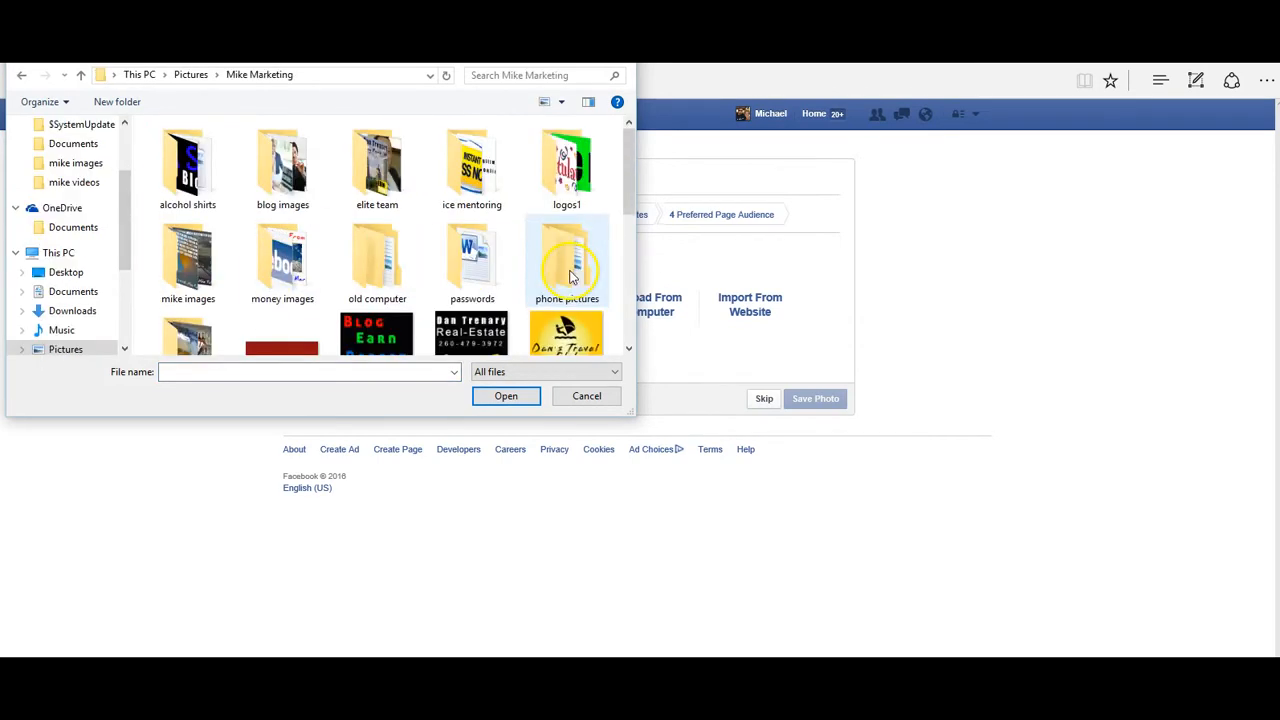
click(307, 280)
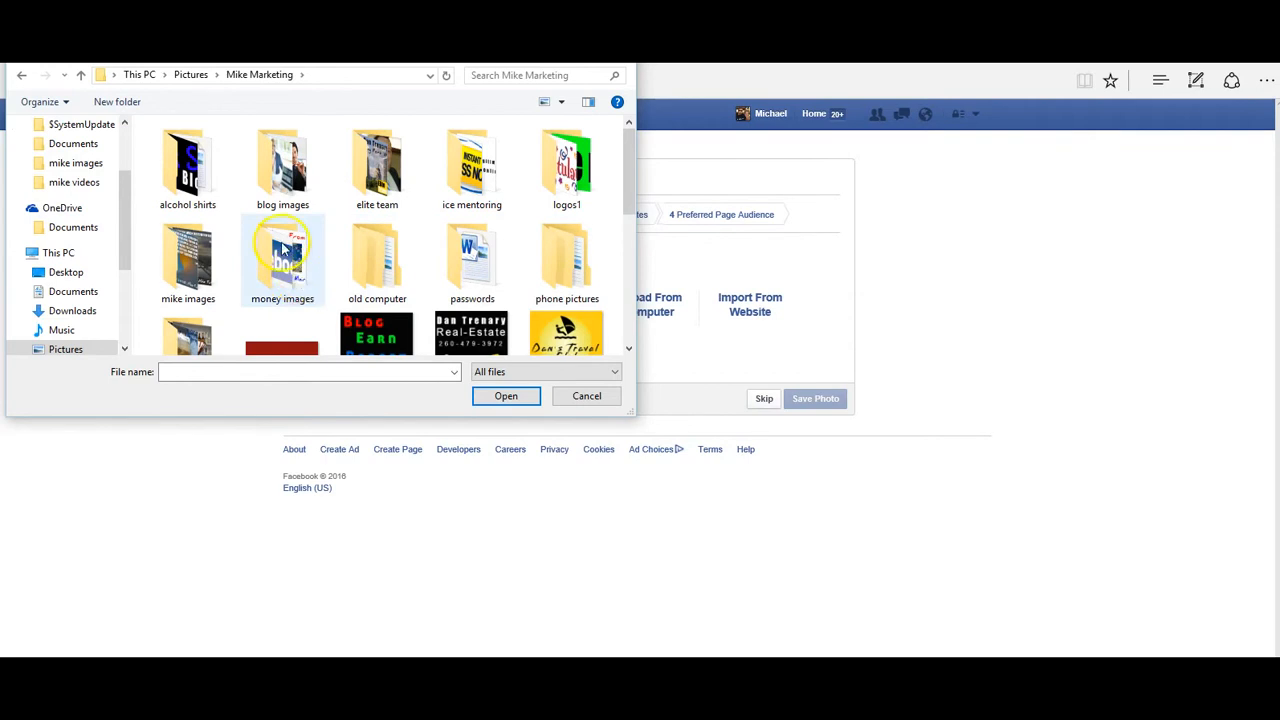
scroll(543, 250, down, 1)
scroll(544, 250, up, 1)
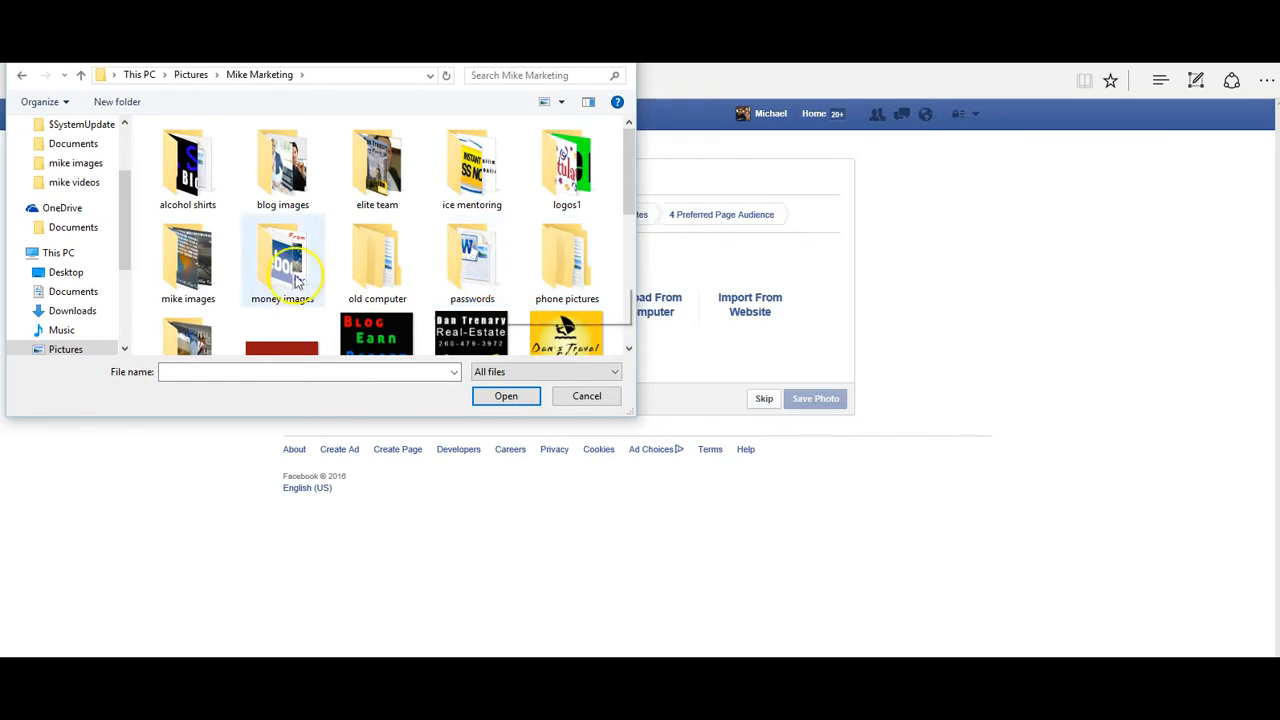
double_click(196, 272)
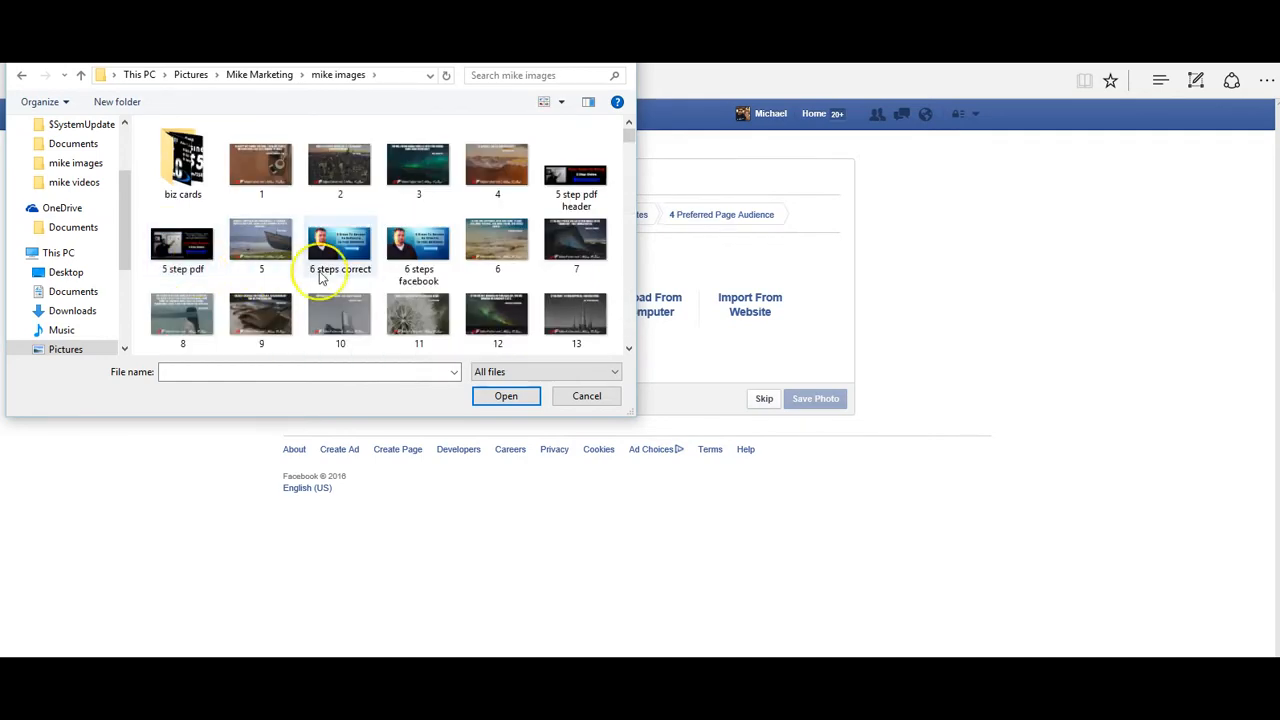
- Upload the image "mike cartoon white background" as the page's profile picture and continue to the favorites stage
scroll(540, 288, down, 10)
scroll(540, 290, down, 15)
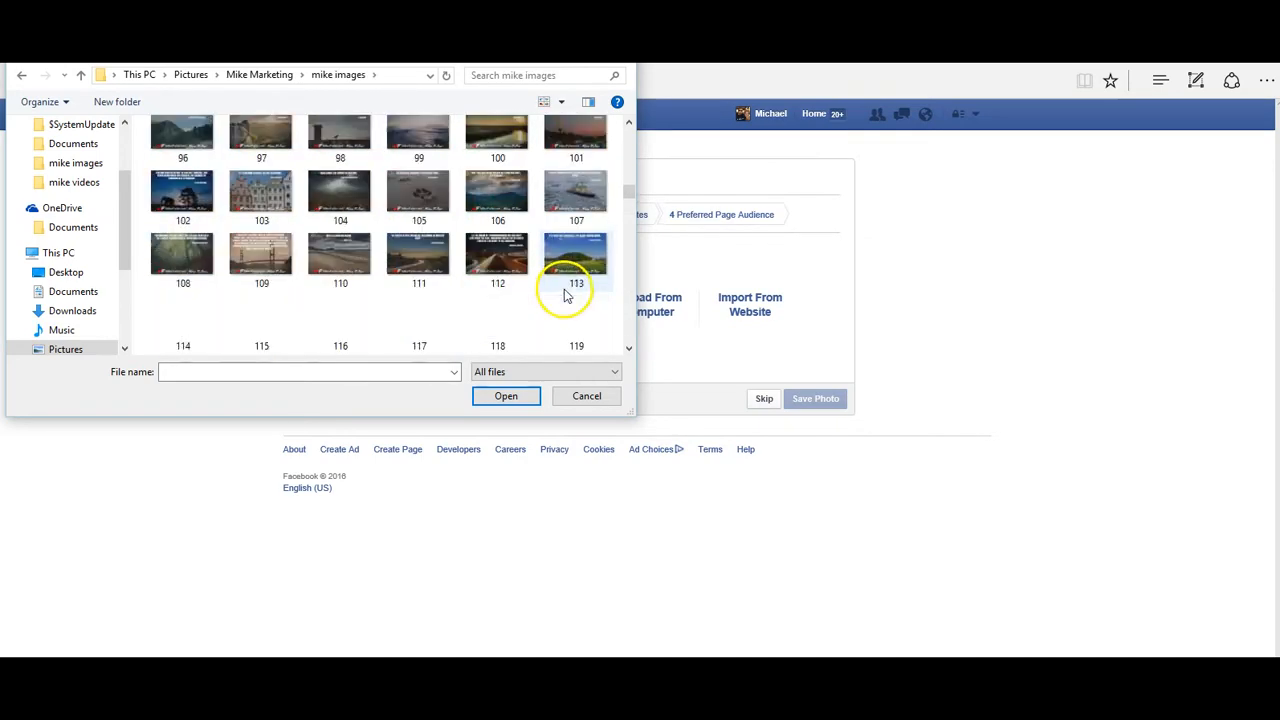
scroll(573, 282, down, 5)
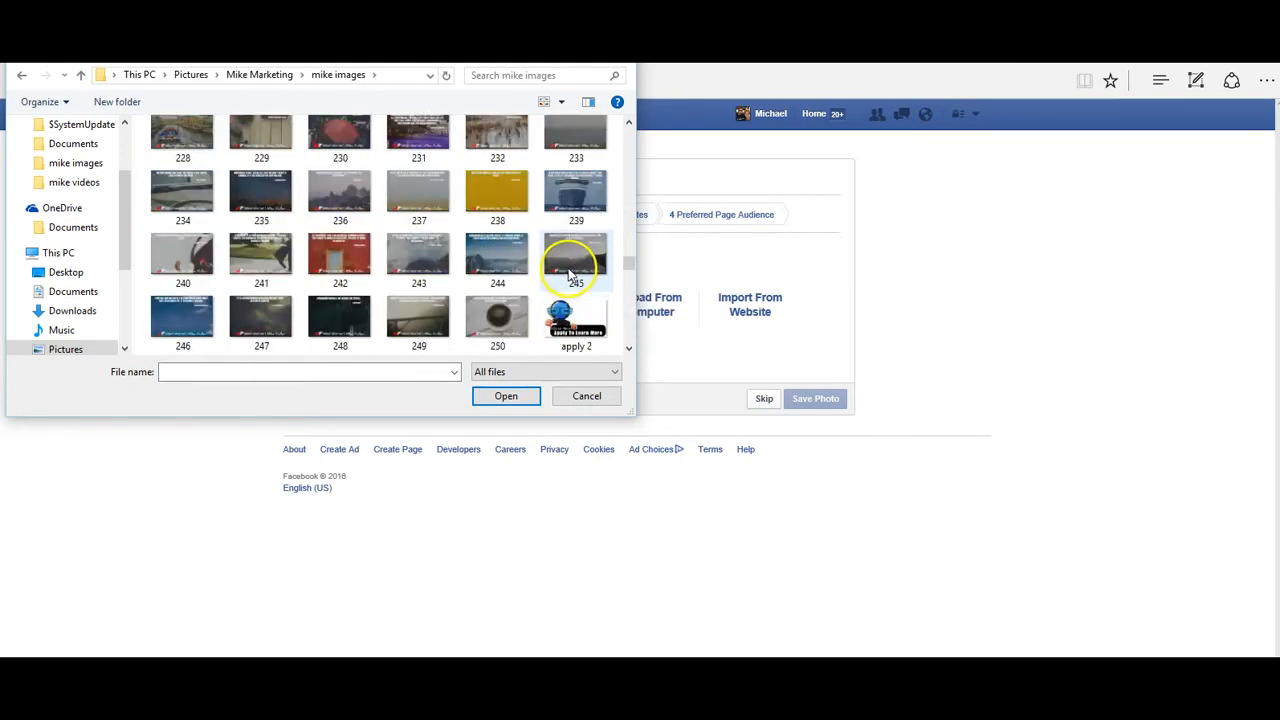
scroll(437, 272, down, 5)
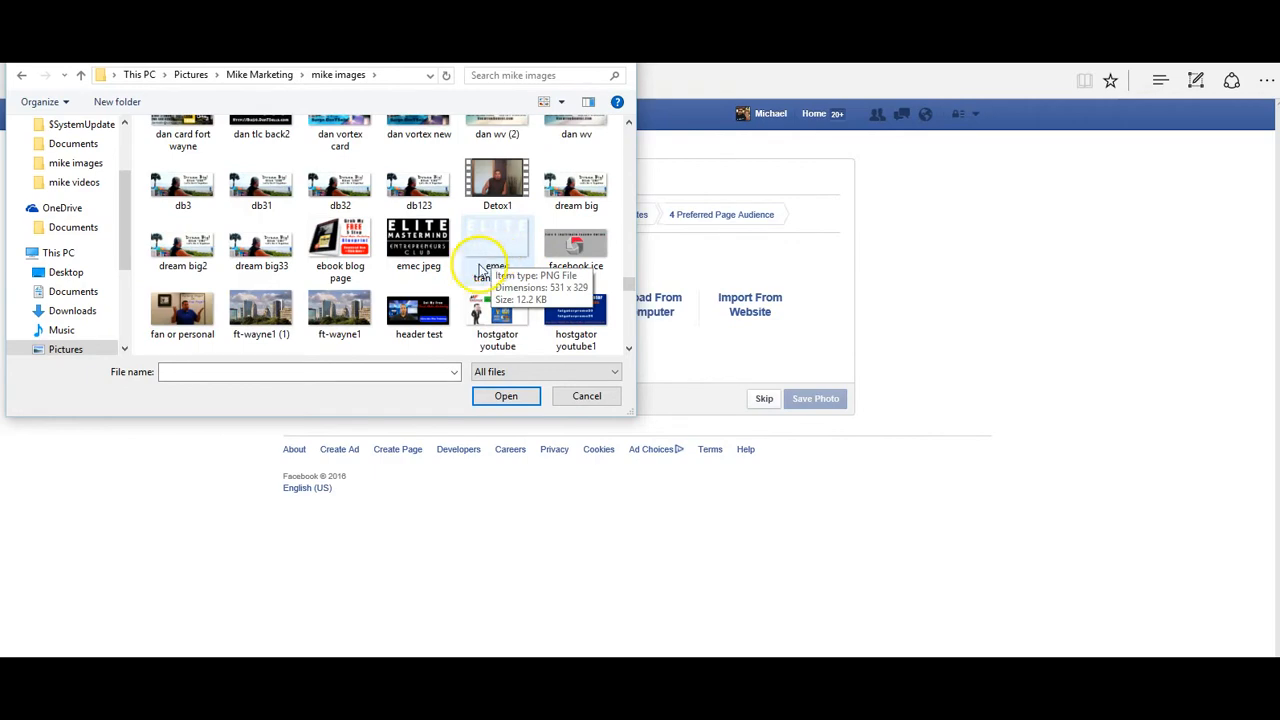
scroll(480, 268, down, 5)
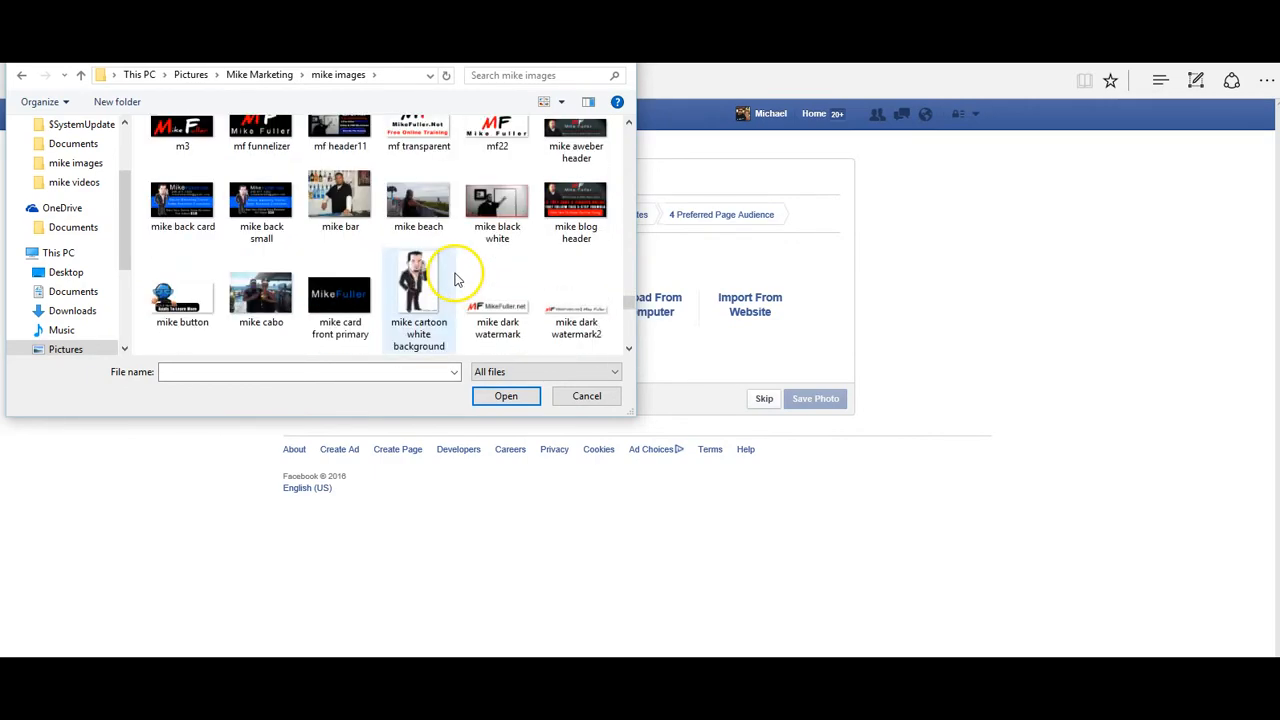
scroll(500, 265, down, 2)
scroll(515, 270, up, 1)
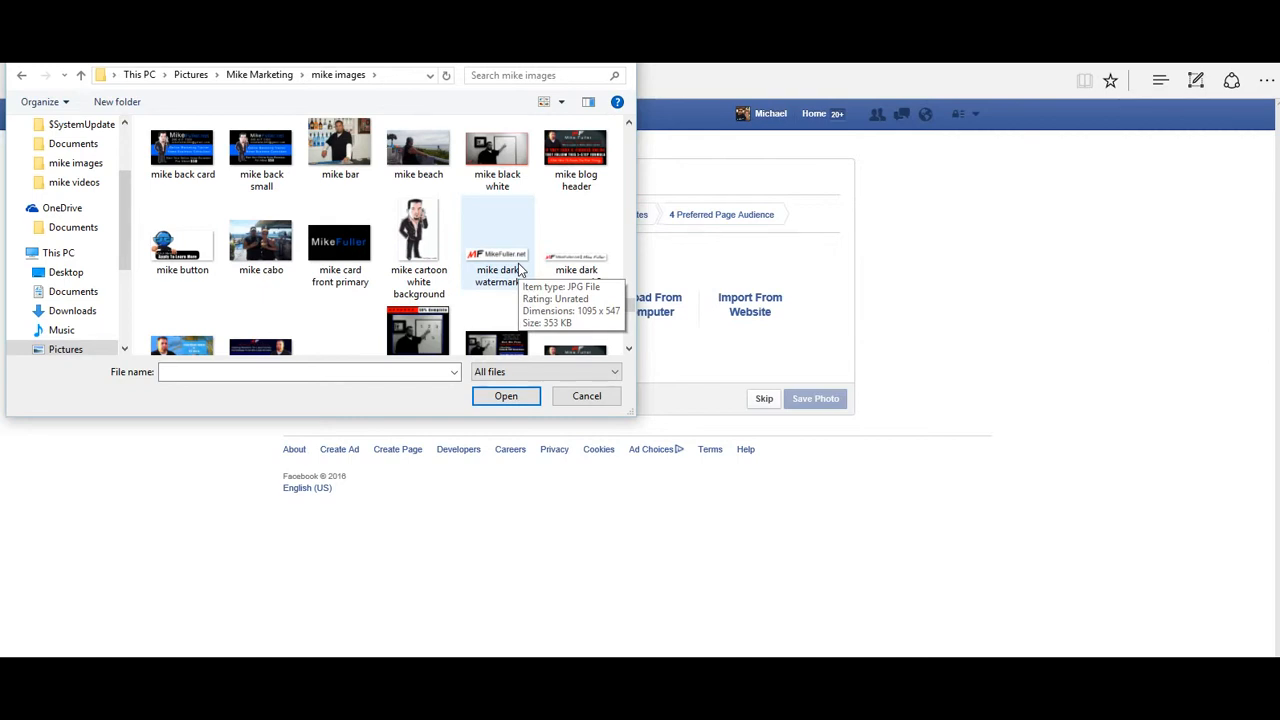
click(414, 228)
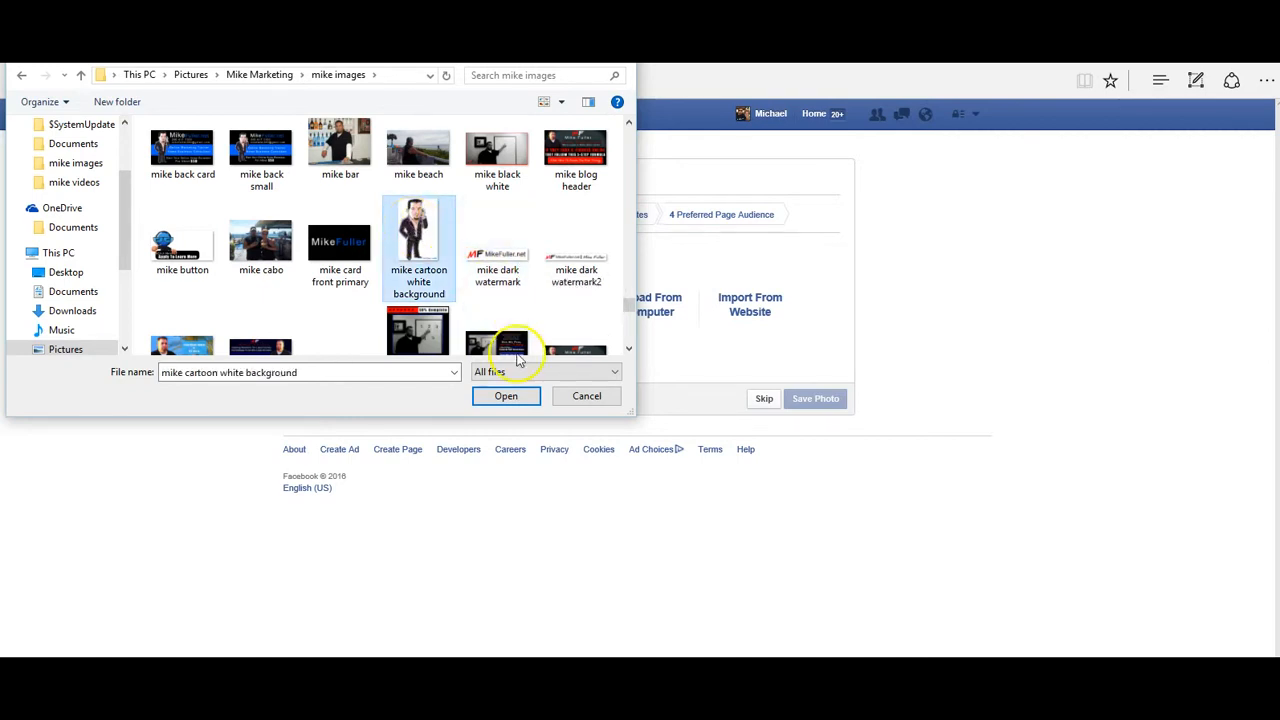
click(507, 396)
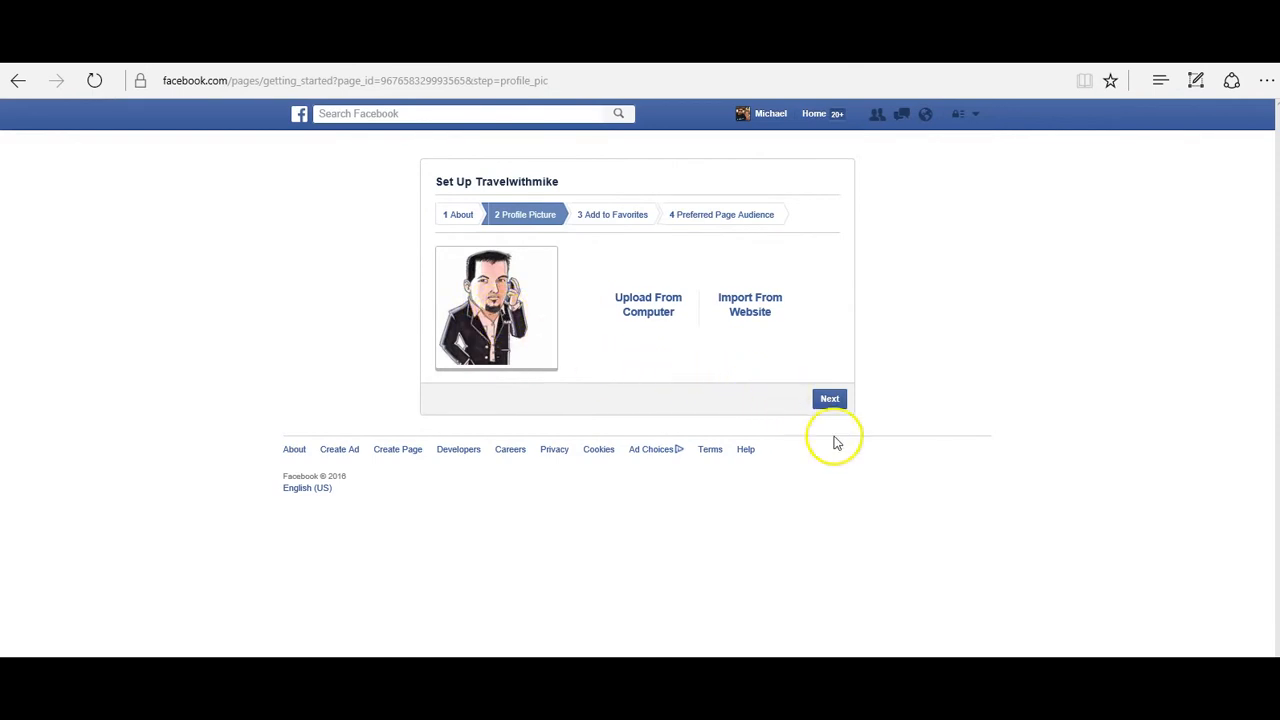
click(825, 405)
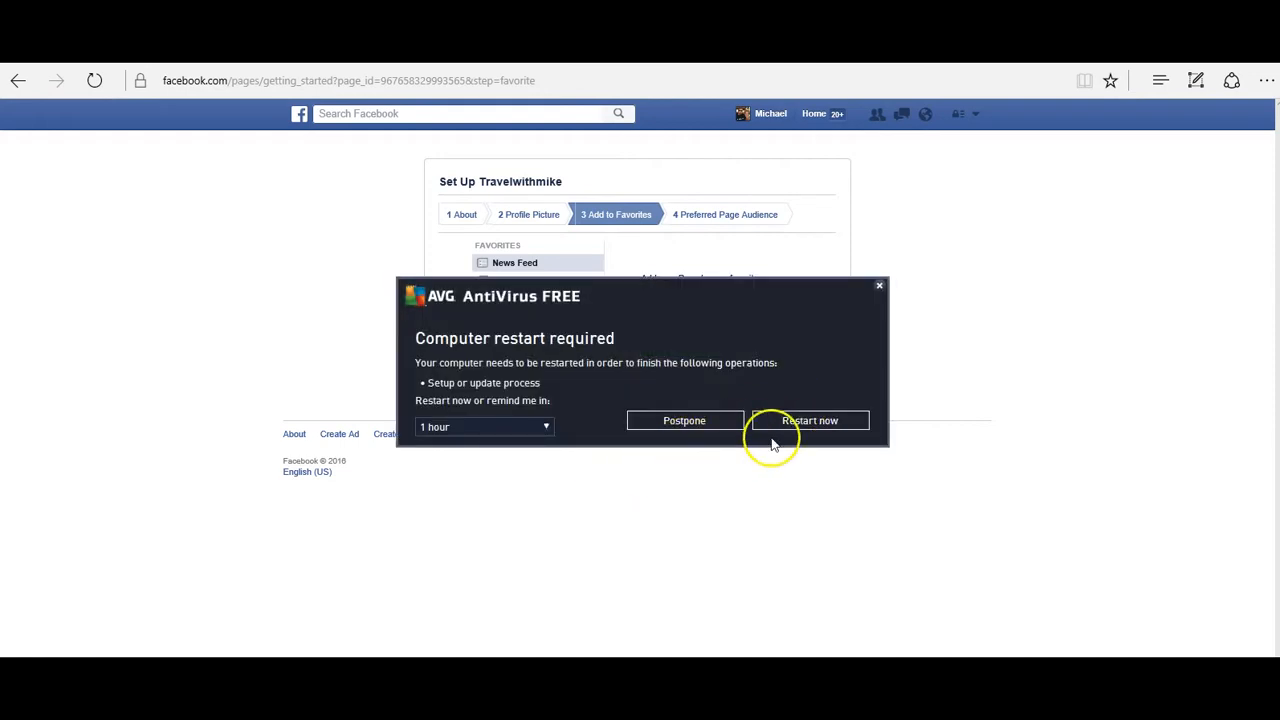
- Postpone the antivirus restart, add the Travelwithmike page to Favorites and continue to the preferred audience stage
click(692, 422)
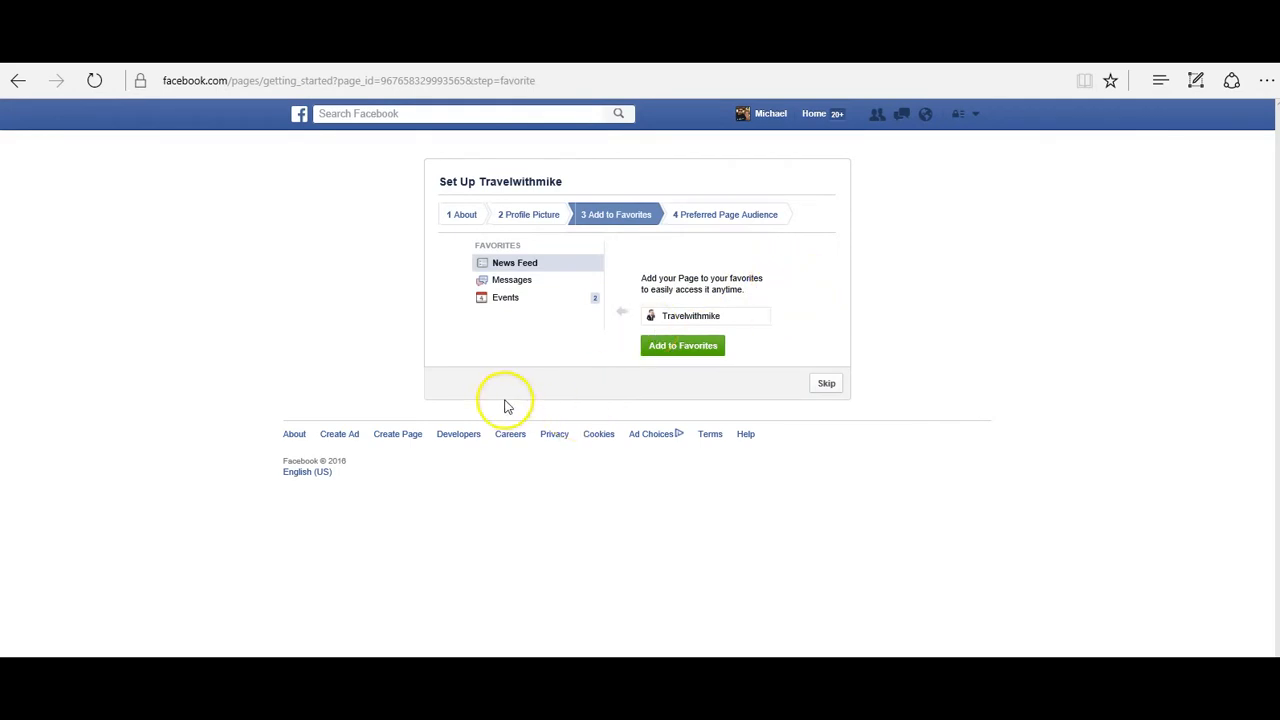
click(680, 350)
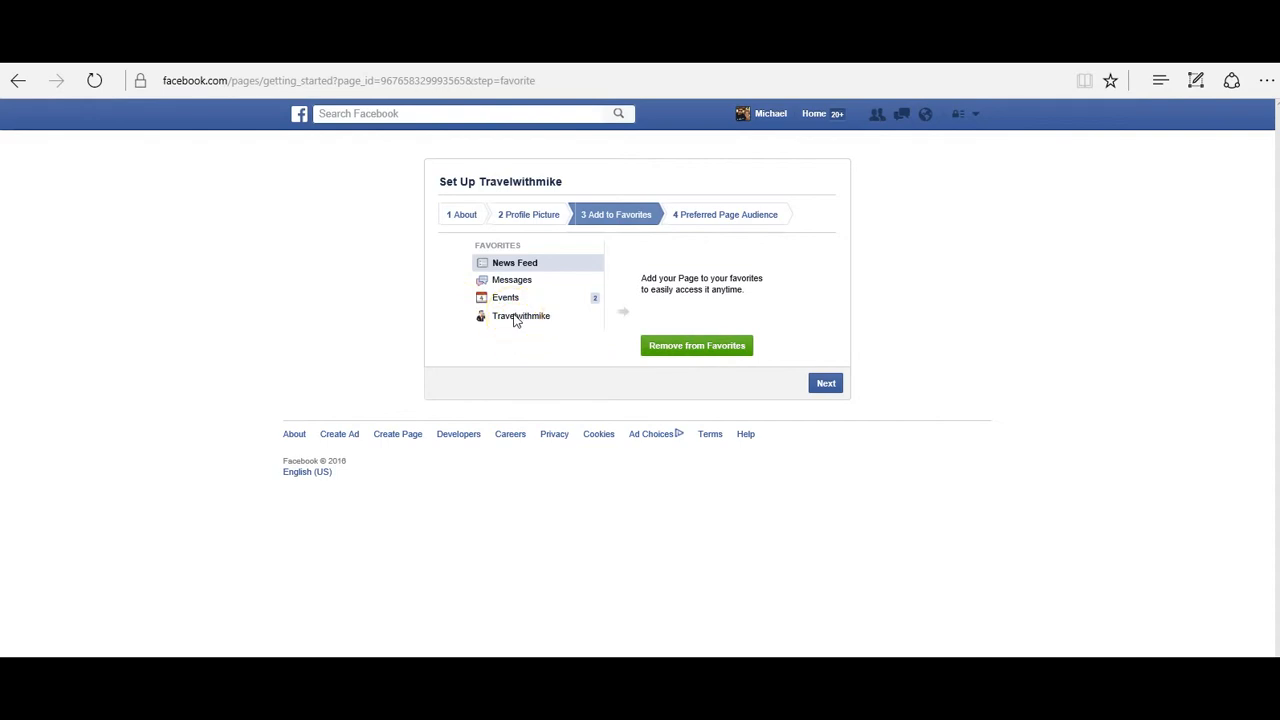
click(825, 386)
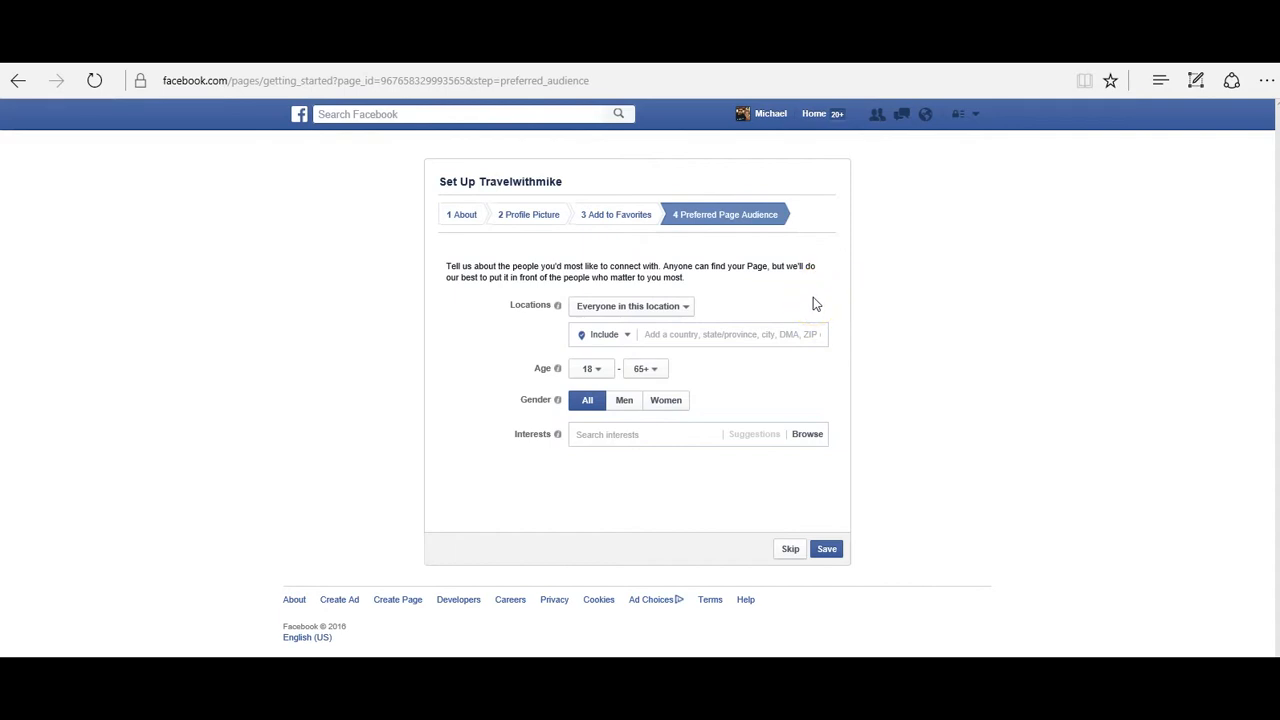
- Review the audience location options, keeping Everyone in this location and Include selected
click(688, 308)
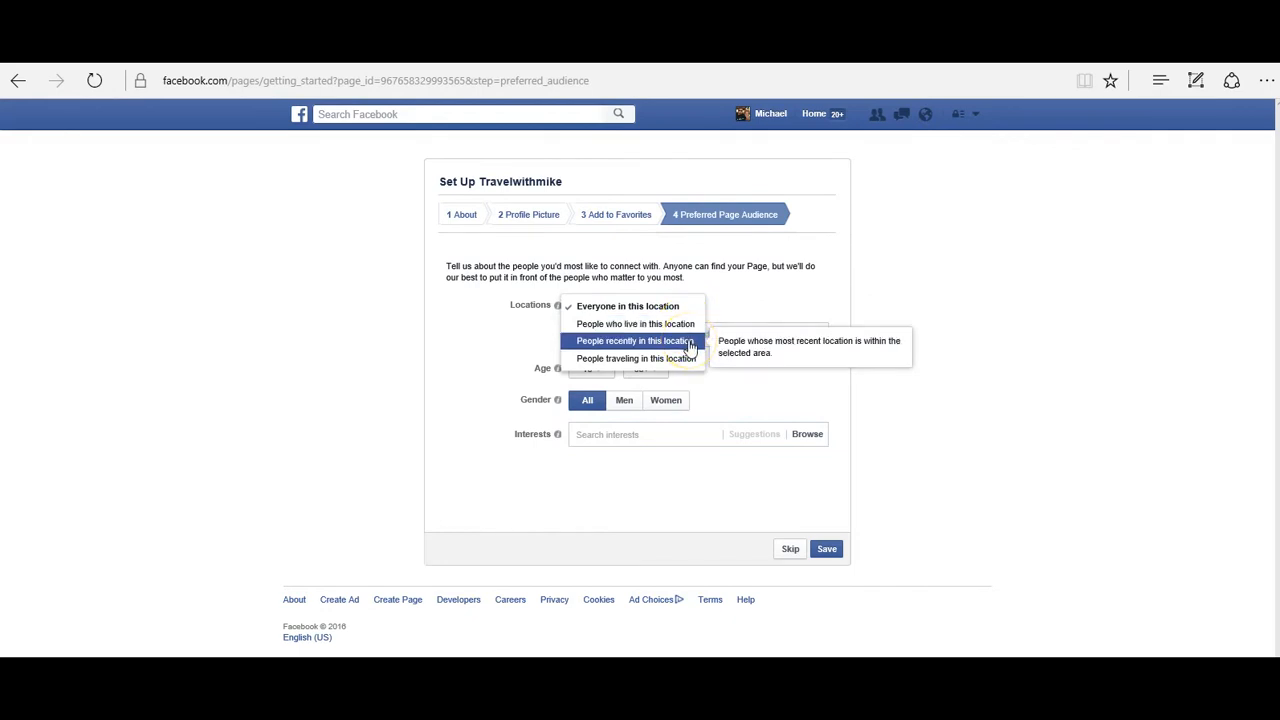
click(672, 310)
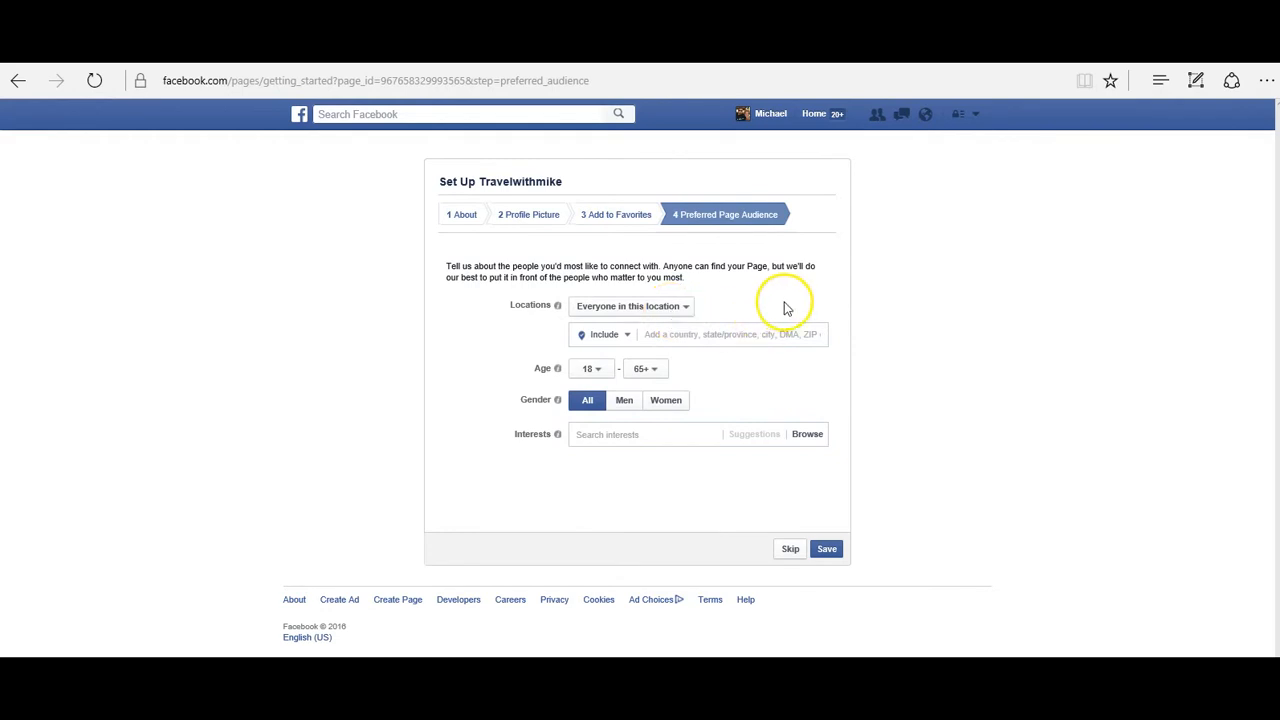
click(720, 336)
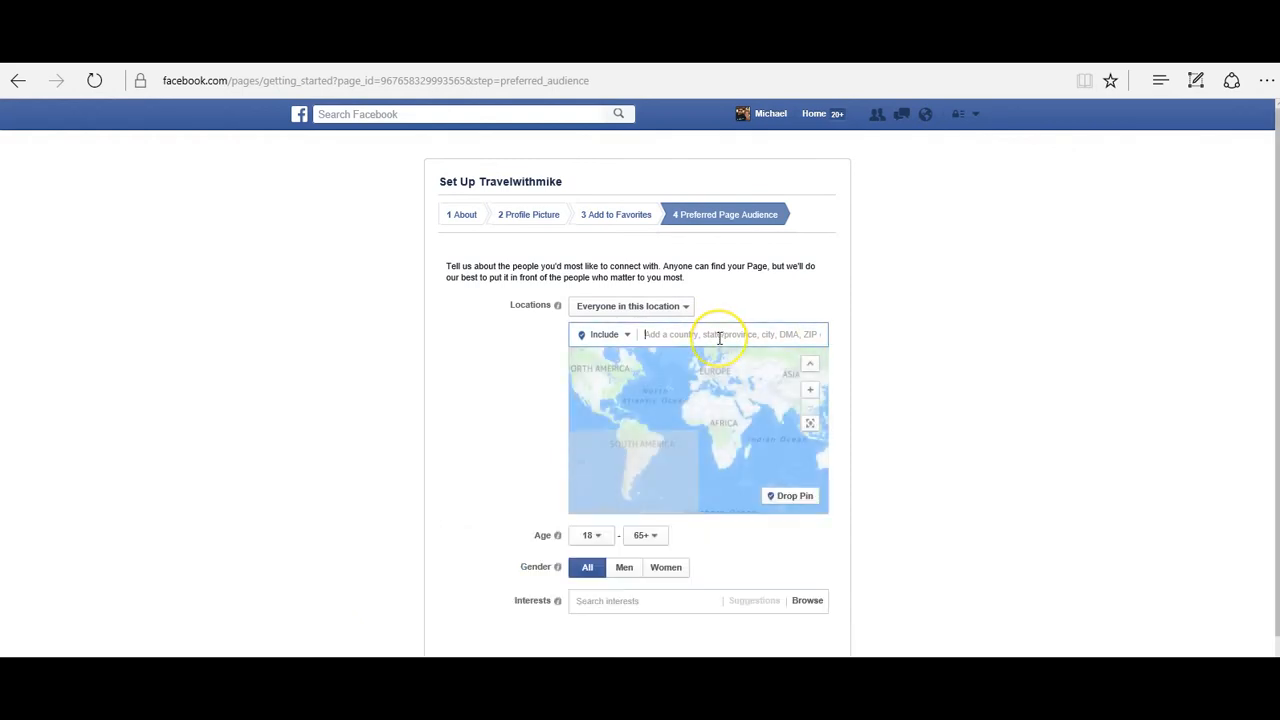
click(628, 337)
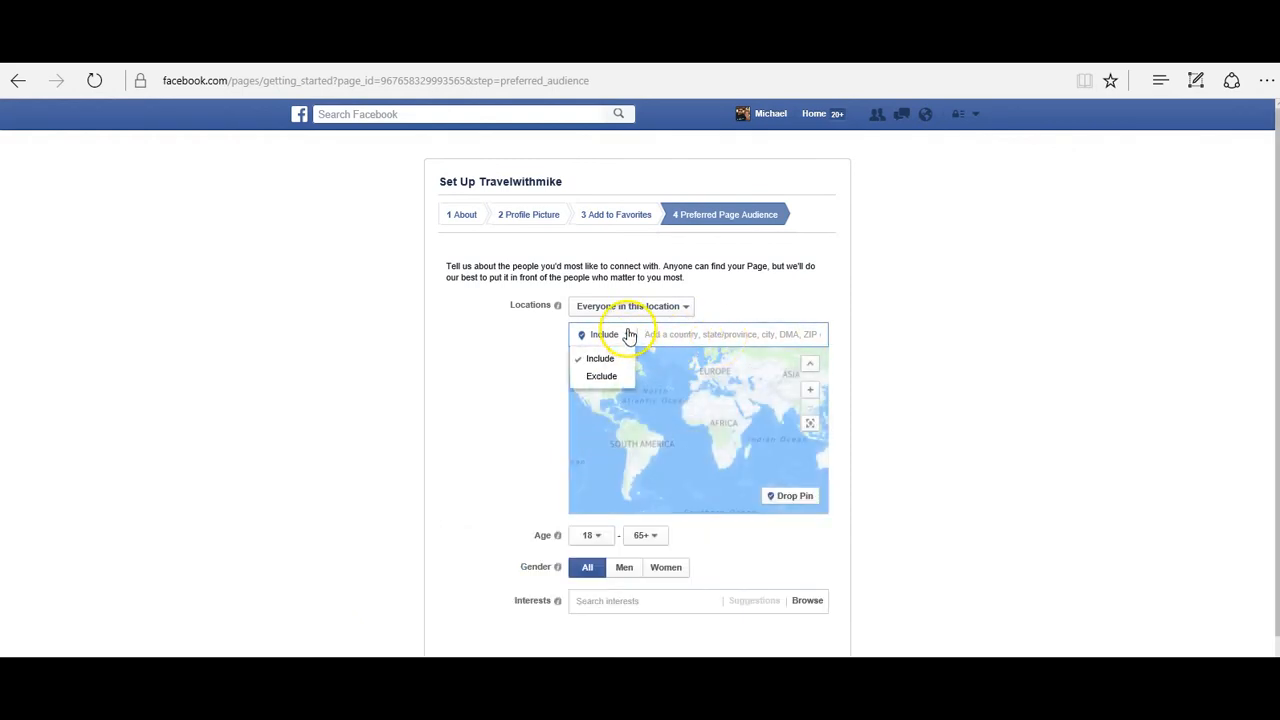
click(628, 336)
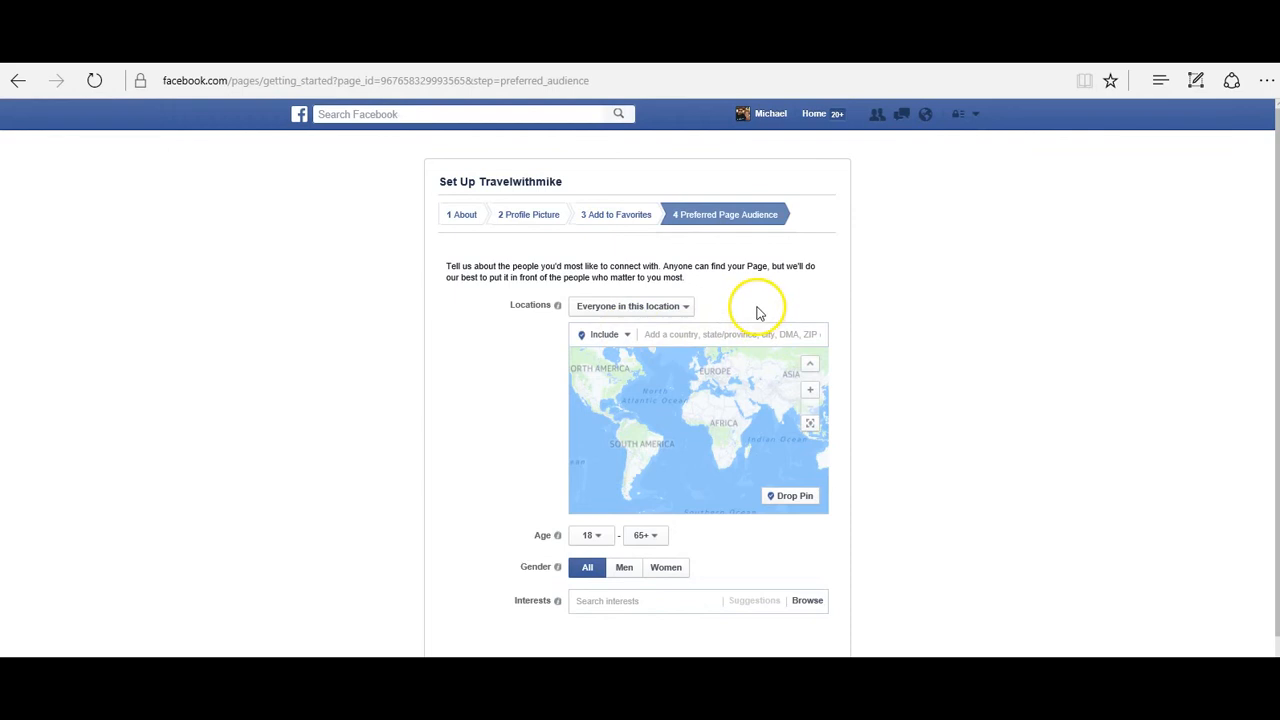
click(622, 343)
click(605, 355)
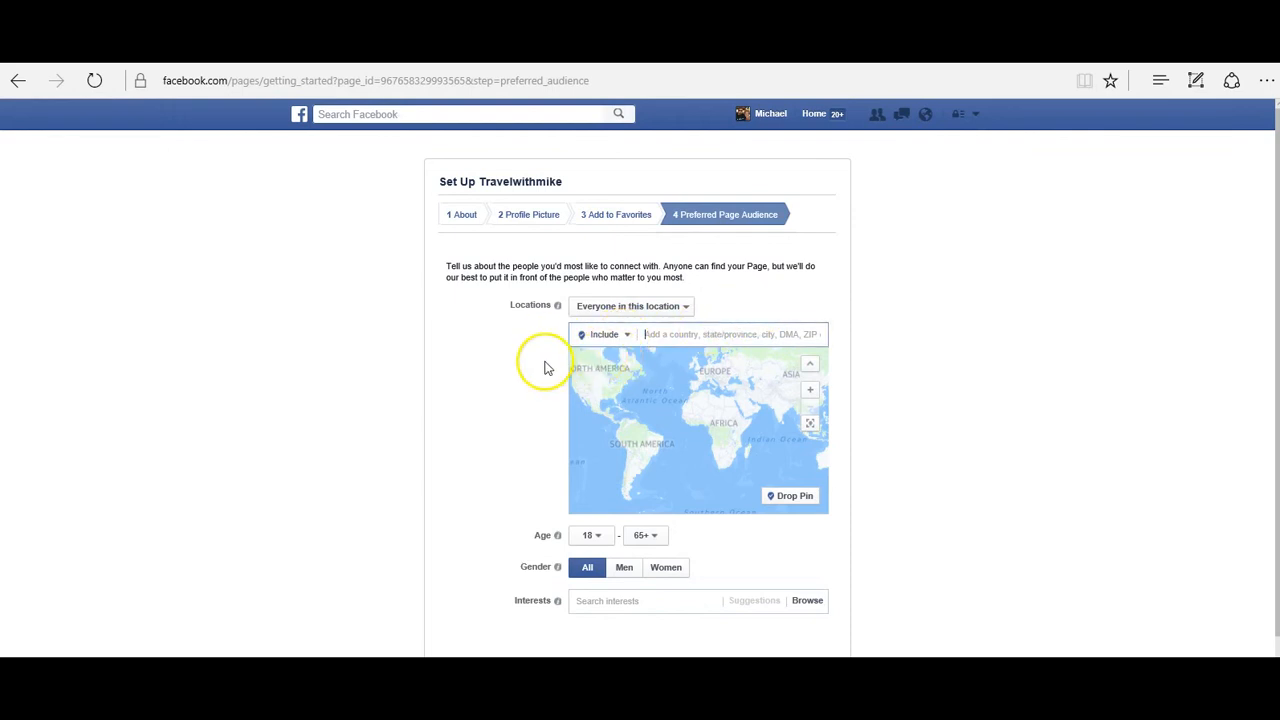
- Drop a pin in Canada on the audience map as an included location and examine the area around it
scroll(535, 370, down, 2)
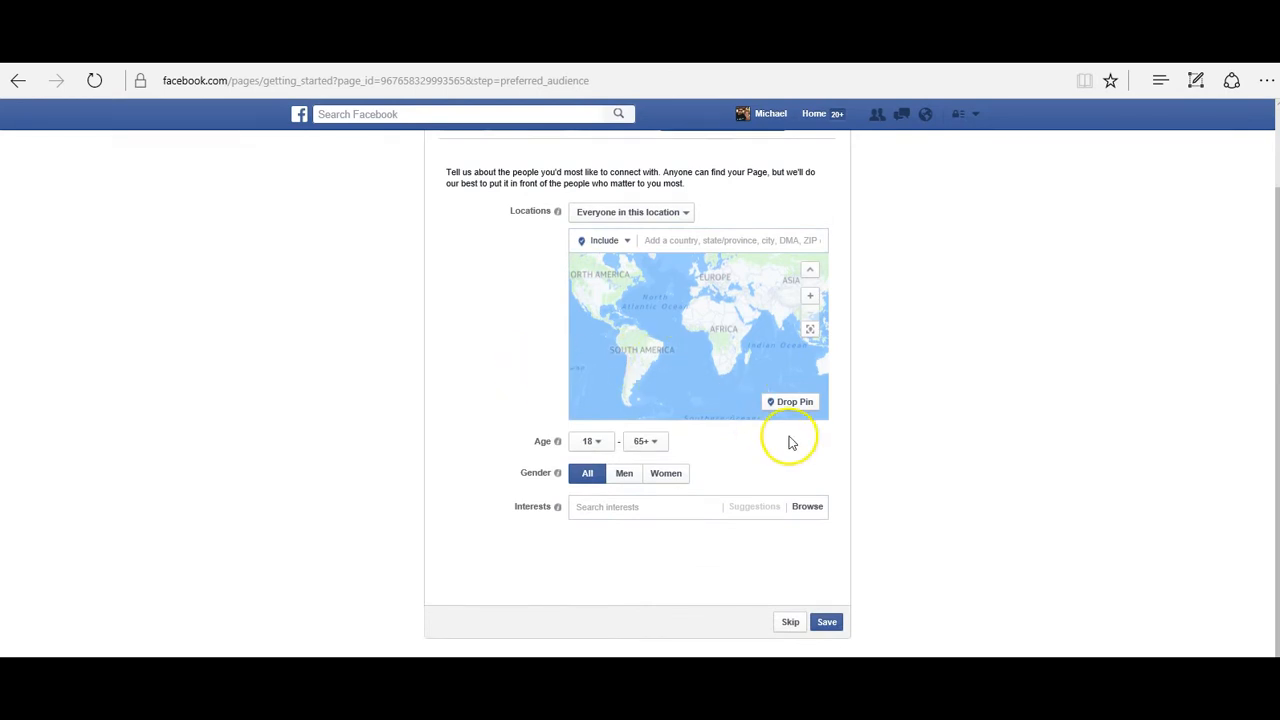
scroll(705, 385, up, 2)
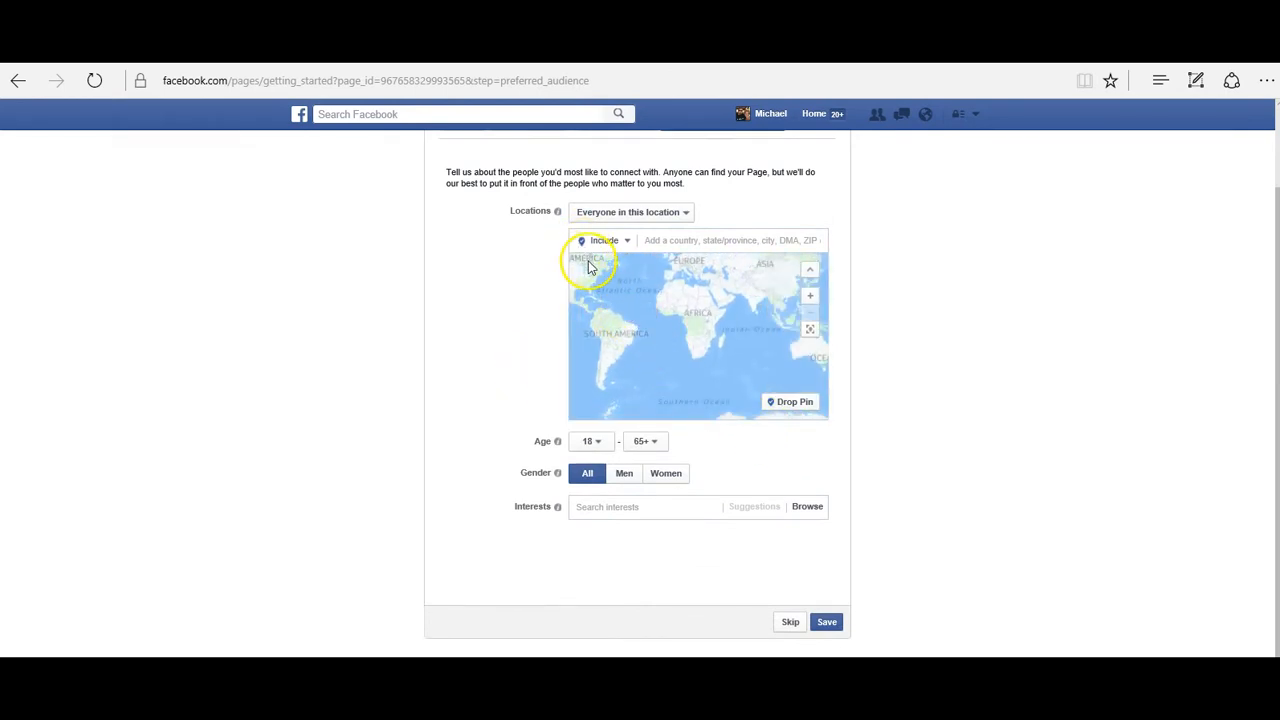
drag(588, 264, 654, 323)
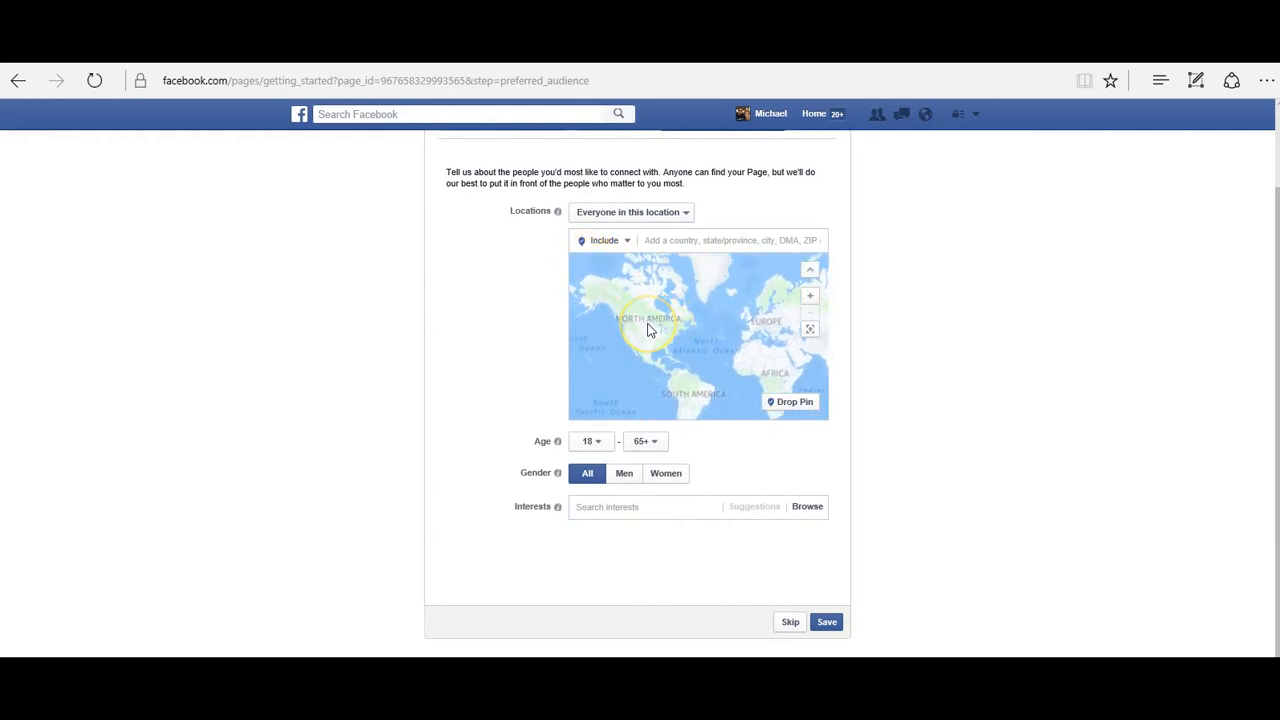
click(781, 404)
click(665, 327)
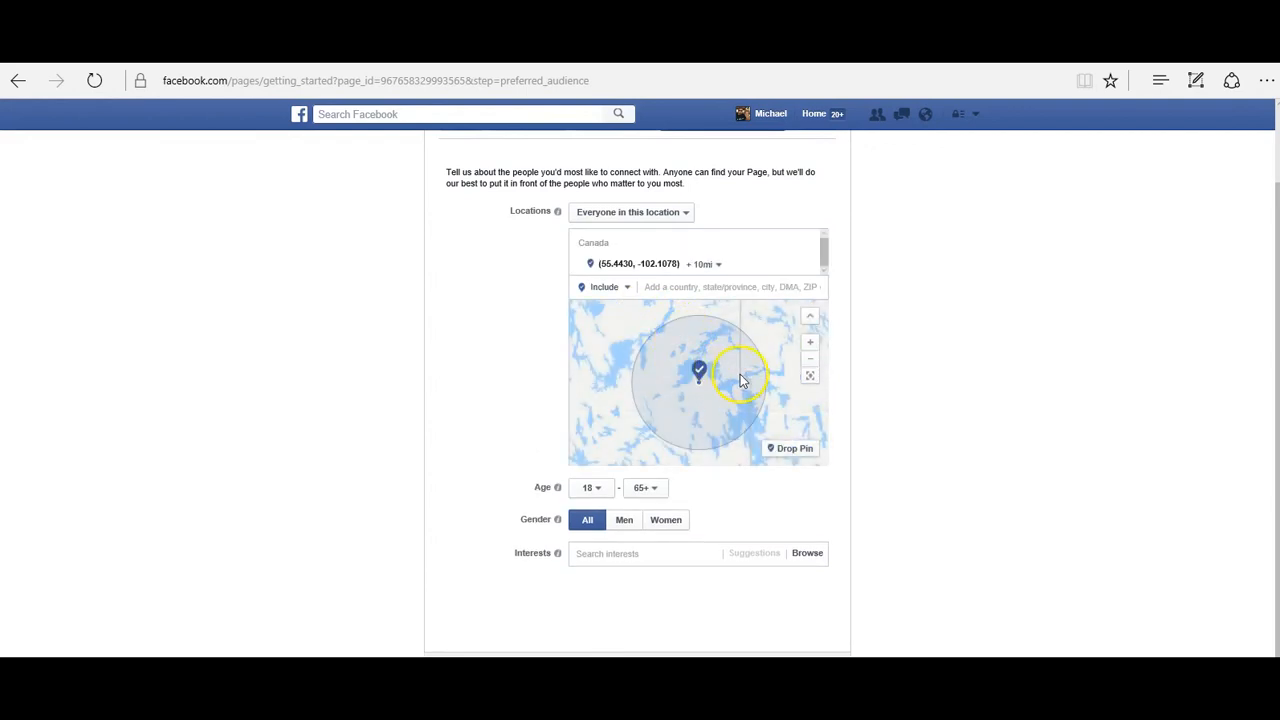
scroll(740, 374, down, 1)
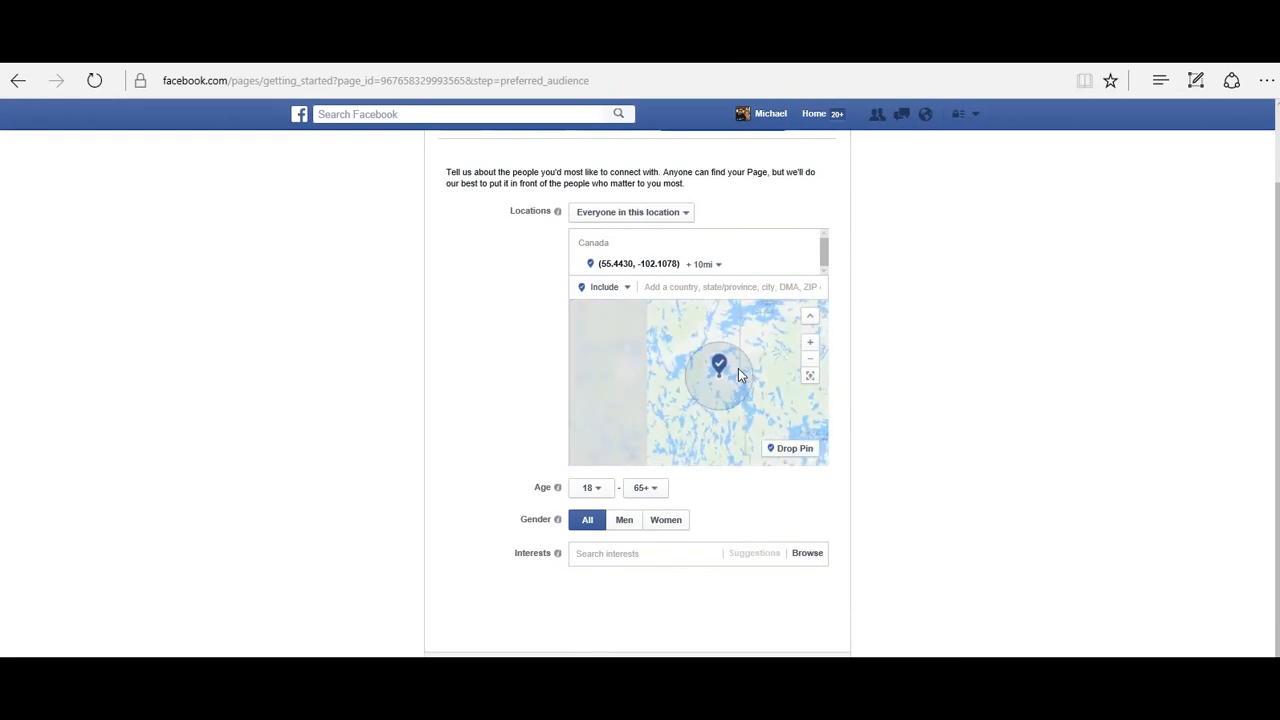
scroll(738, 372, down, 1)
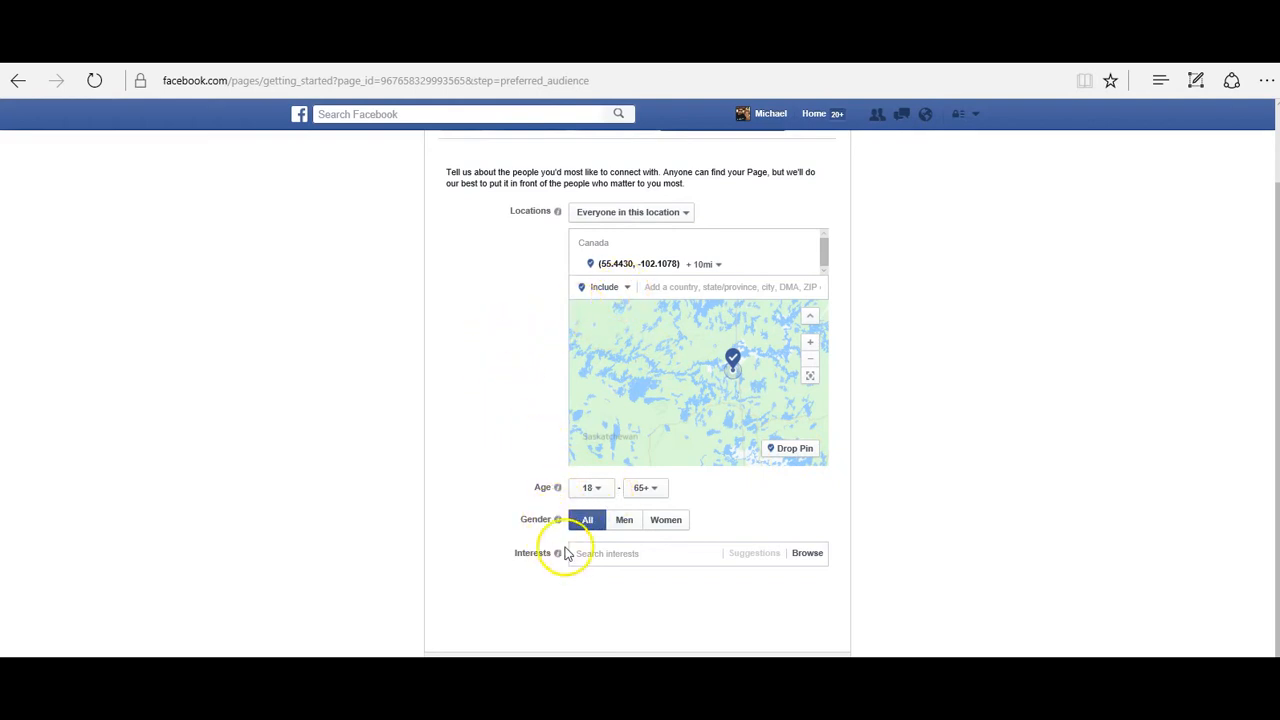
click(737, 350)
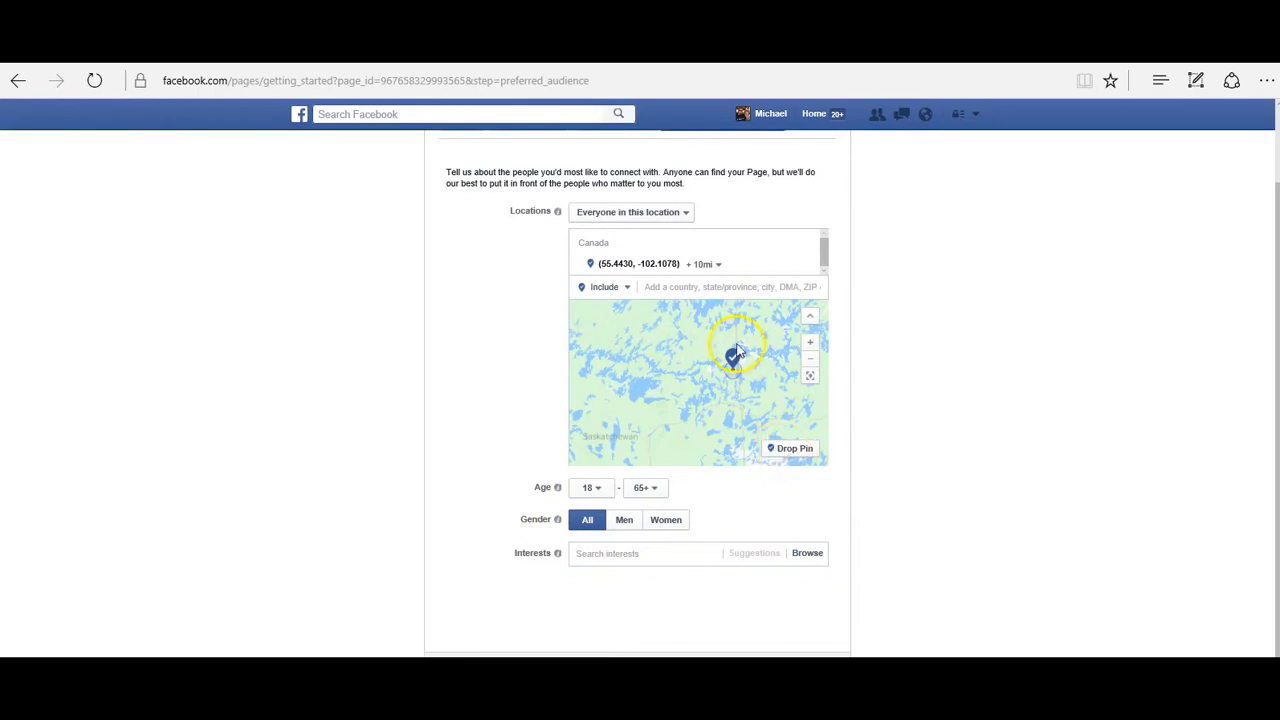
drag(737, 362, 716, 433)
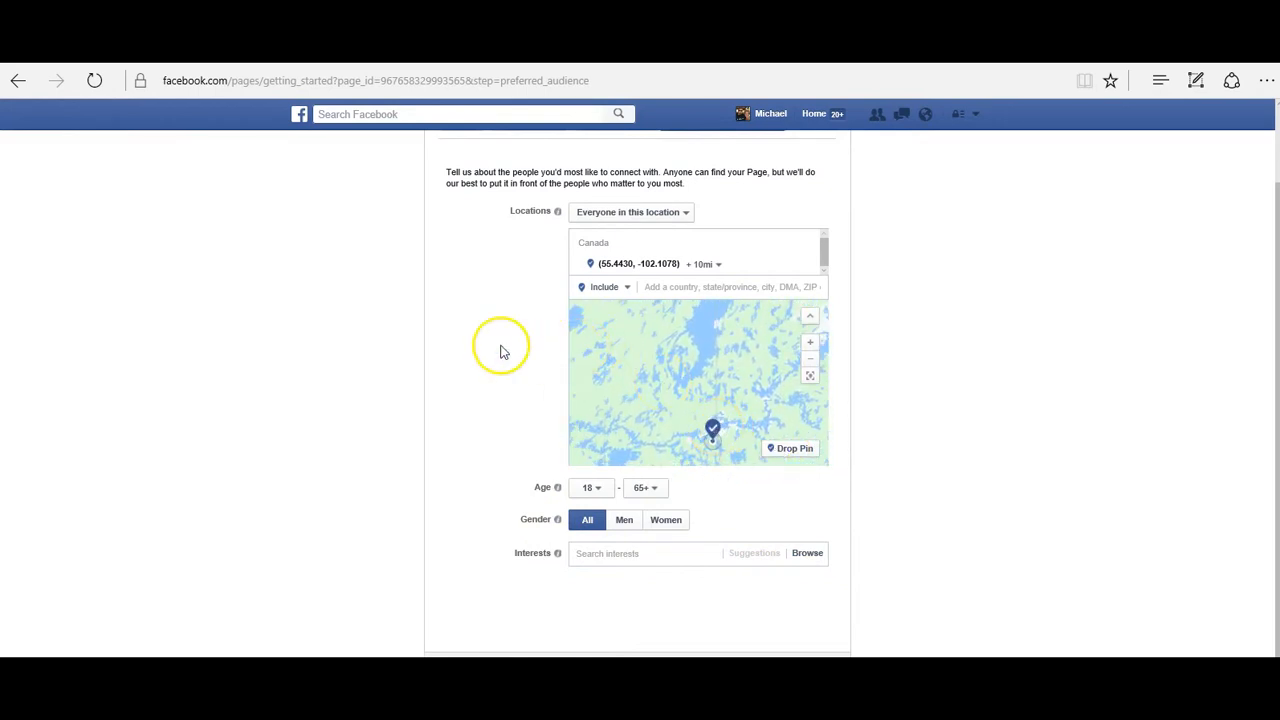
- Clear the dropped pin in Canada and add United States as an included audience location
click(684, 287)
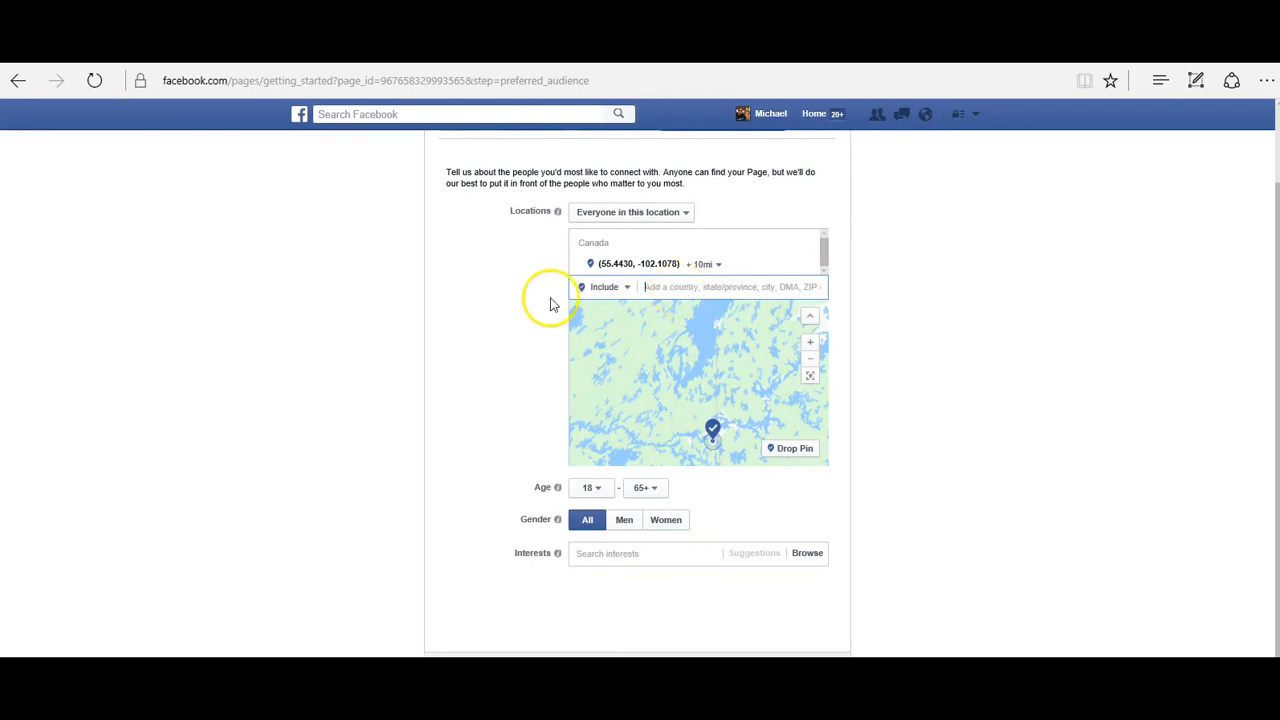
scroll(509, 304, up, 1)
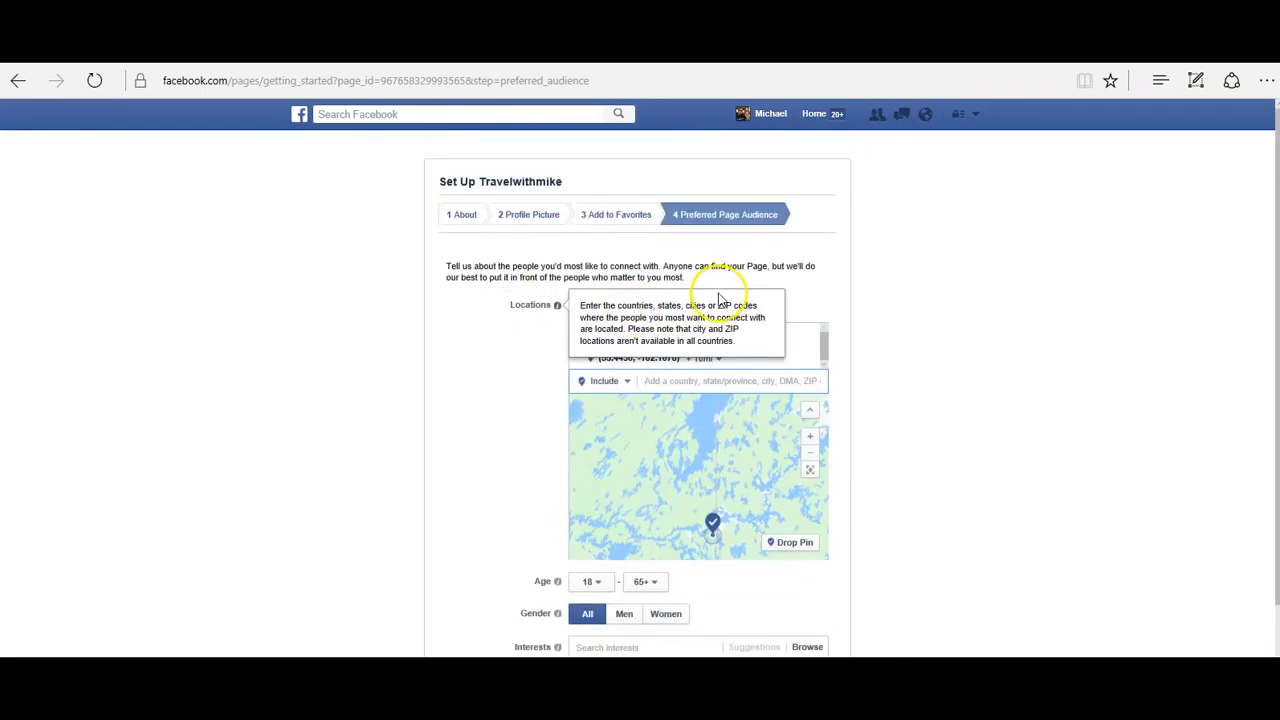
click(831, 279)
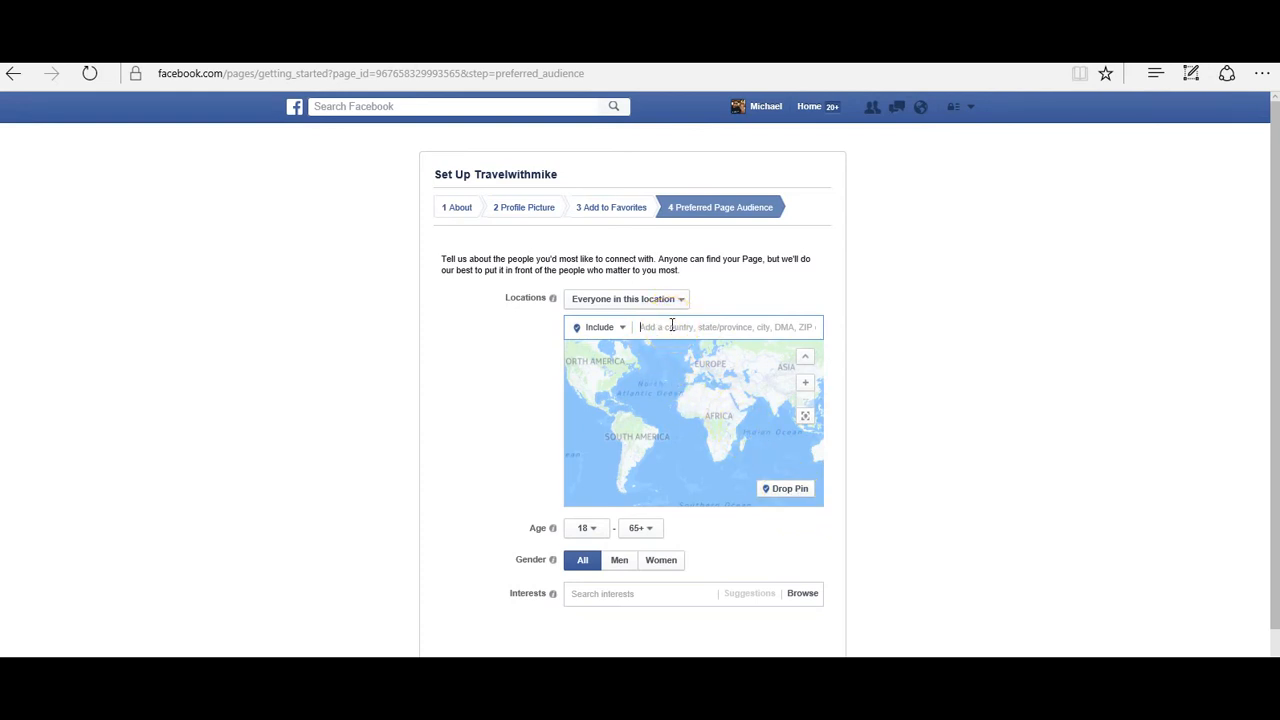
text(usa)
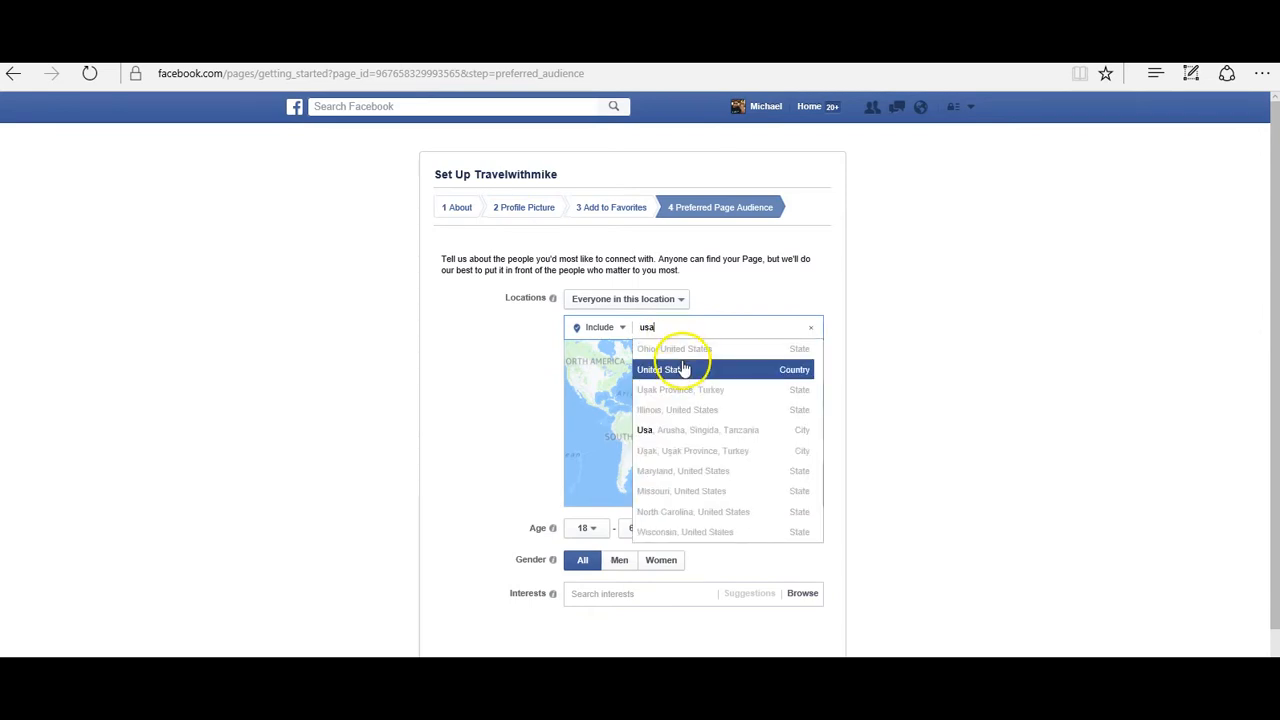
click(681, 371)
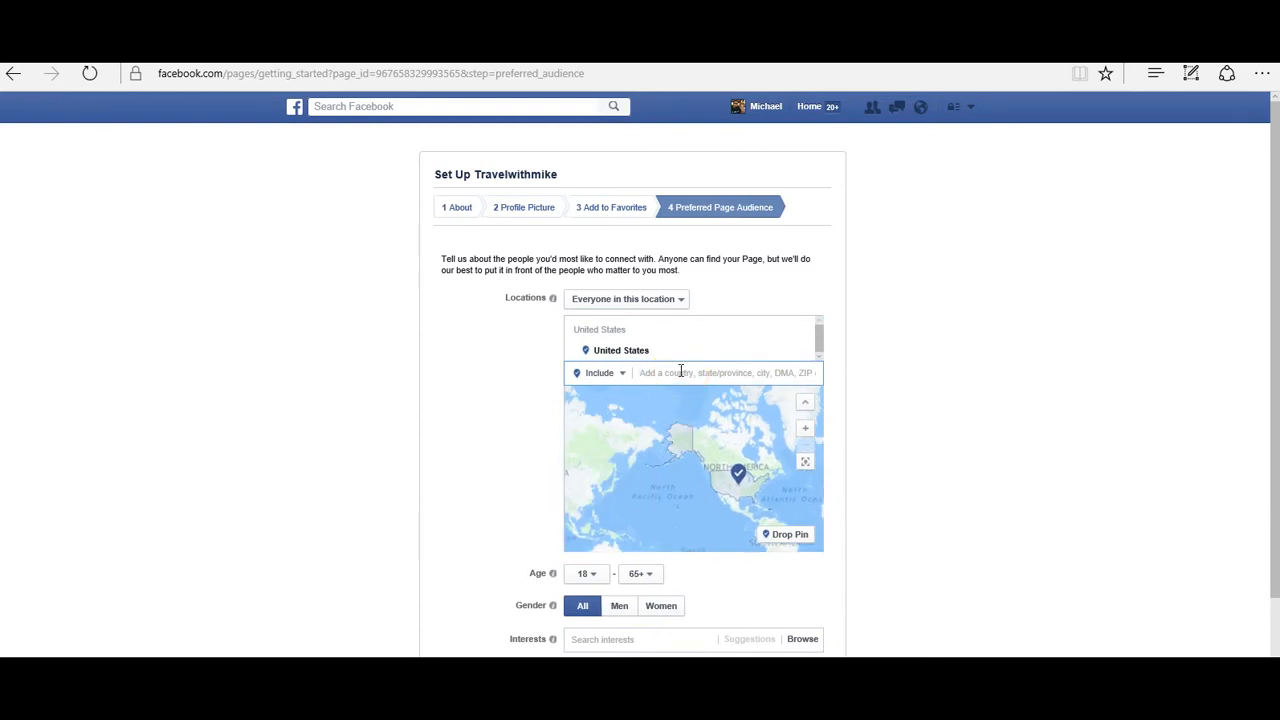
- Add the countries Canada, Australia and United Kingdom as included audience locations
text(can)
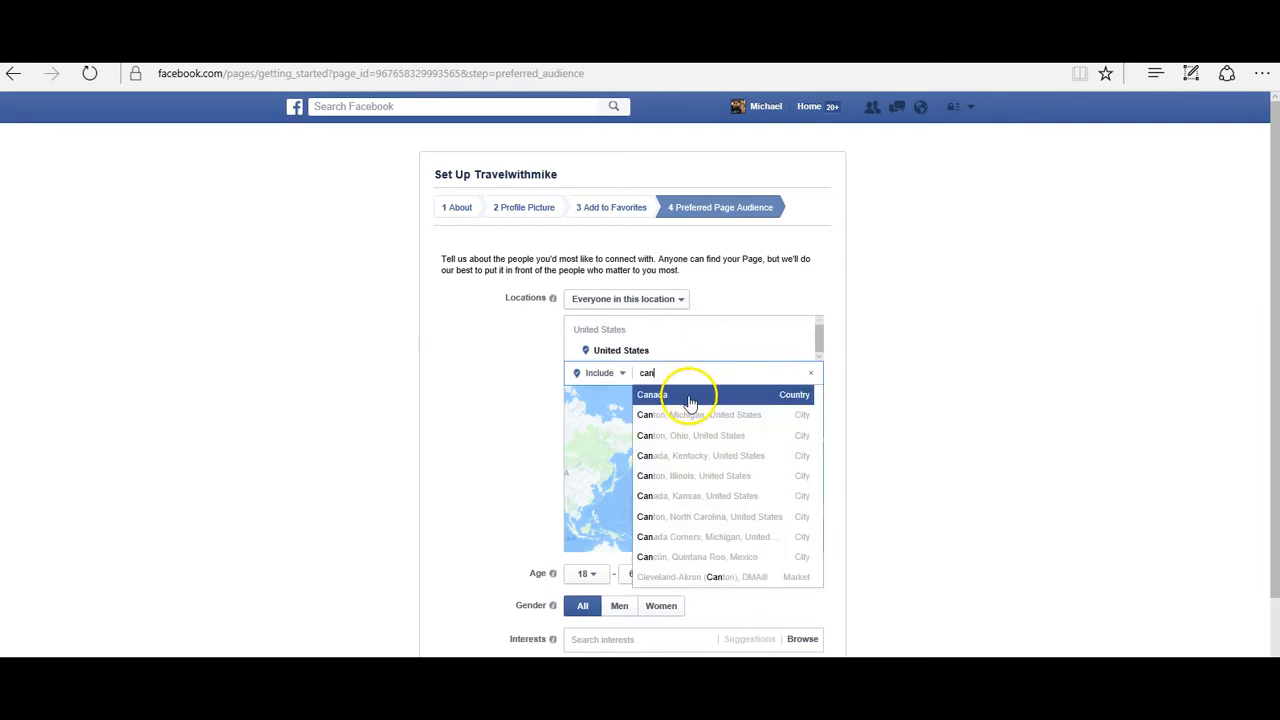
click(690, 400)
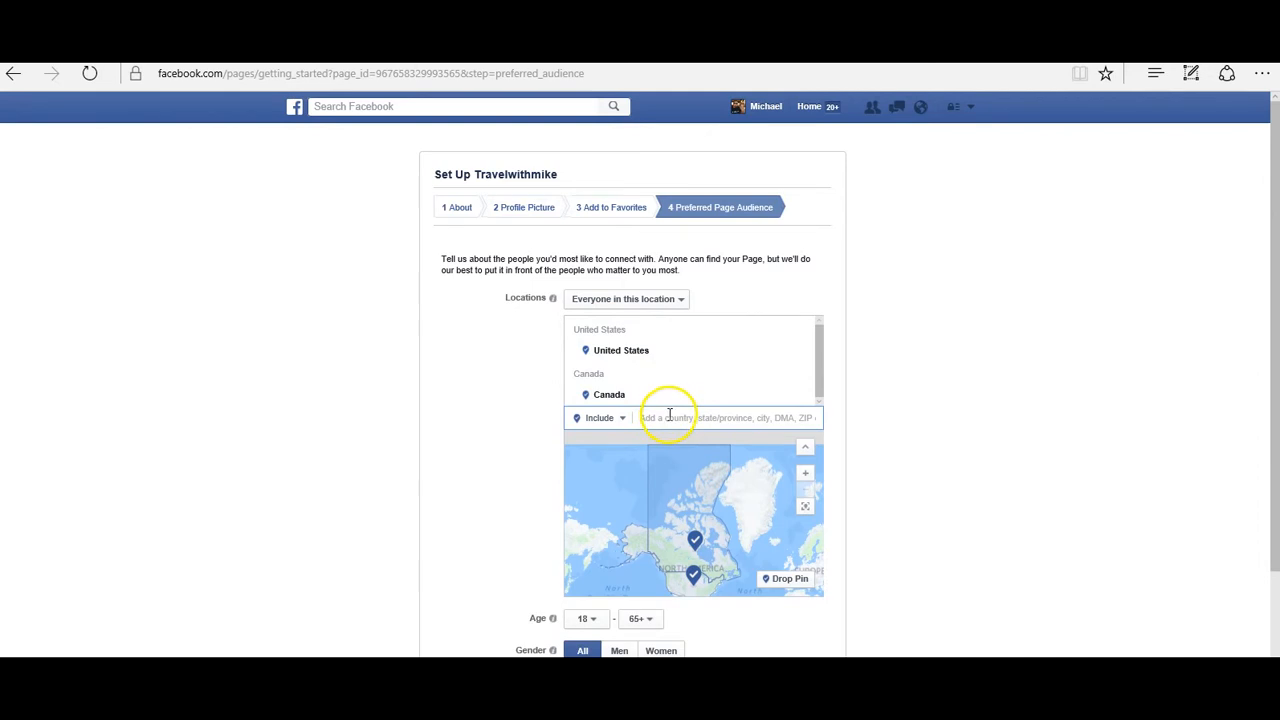
text(austr)
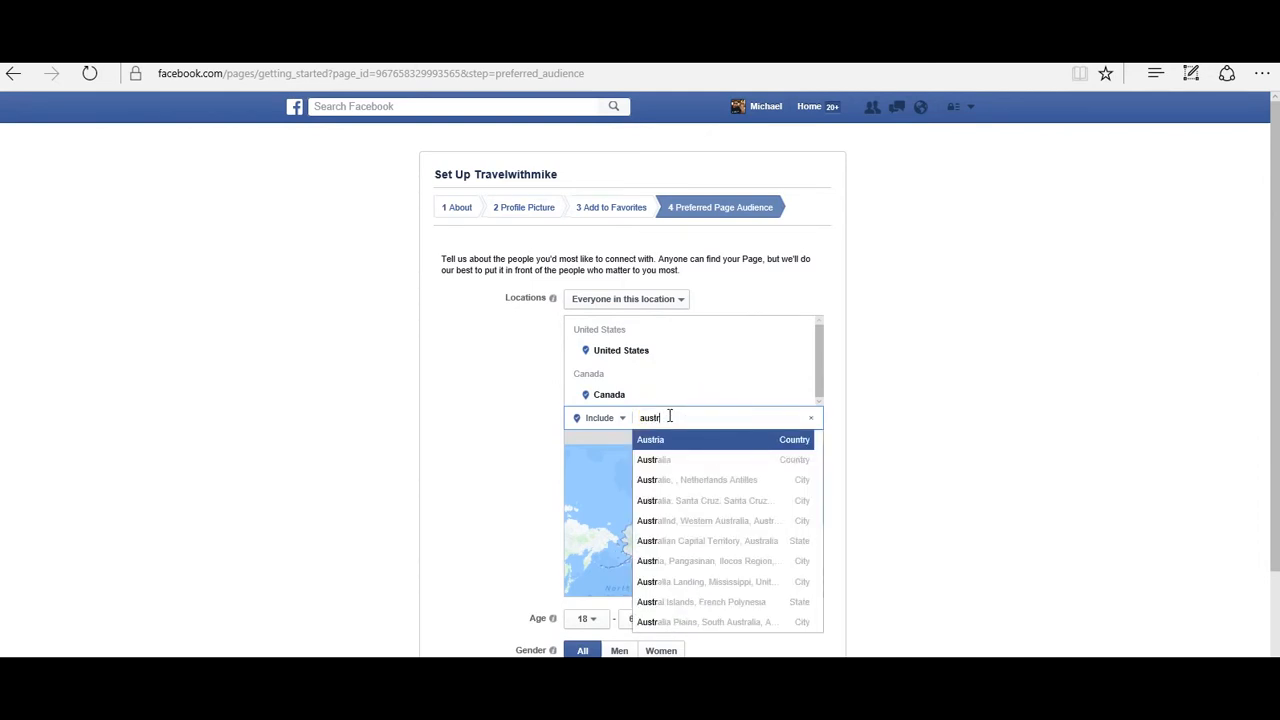
click(666, 459)
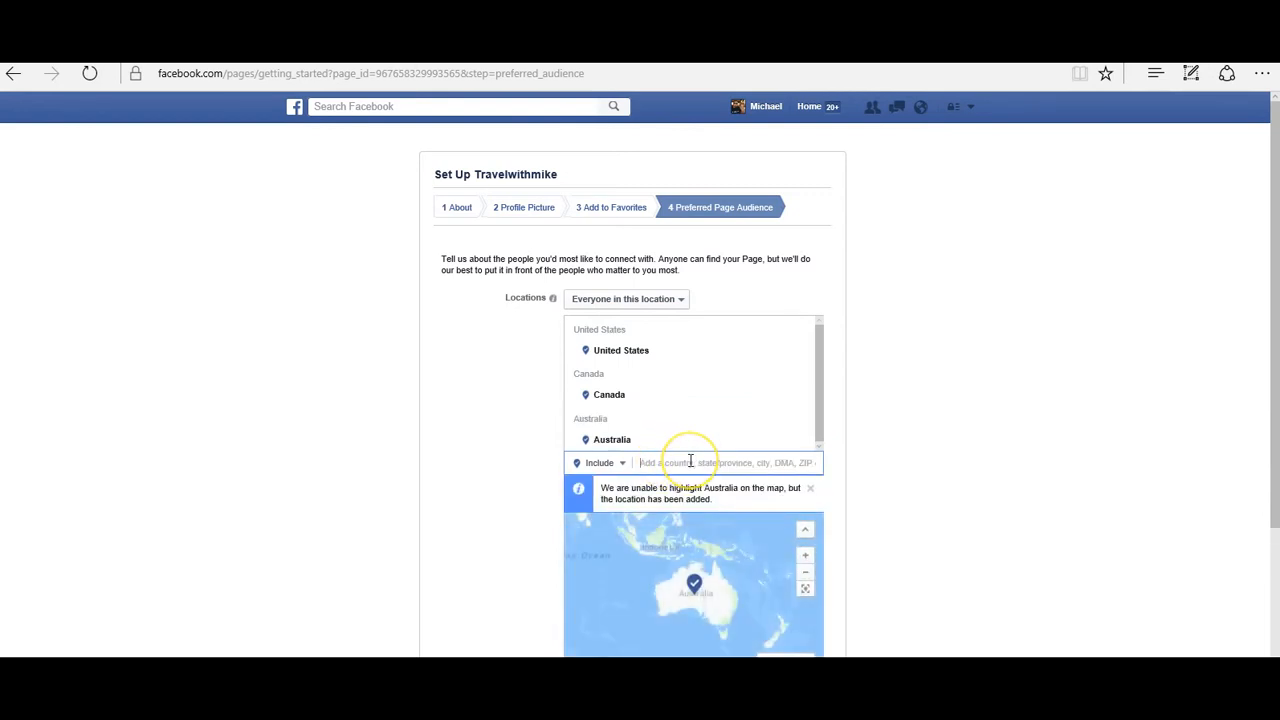
text(united)
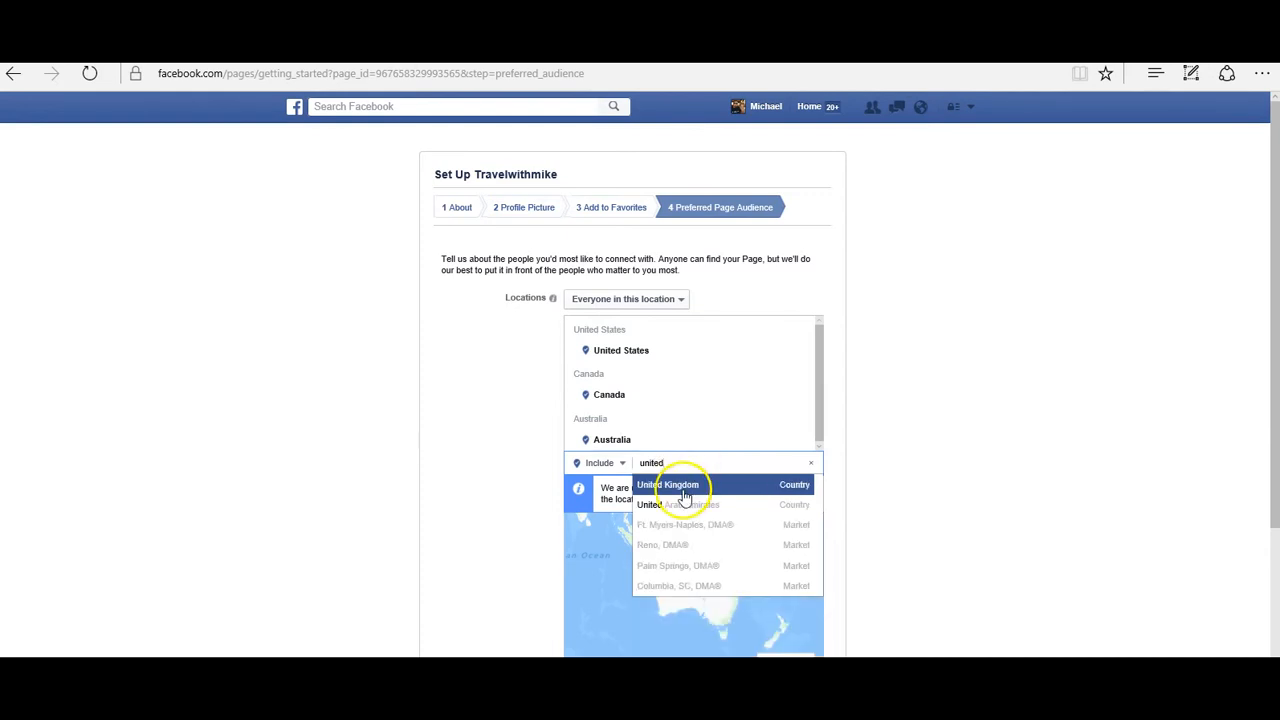
click(687, 494)
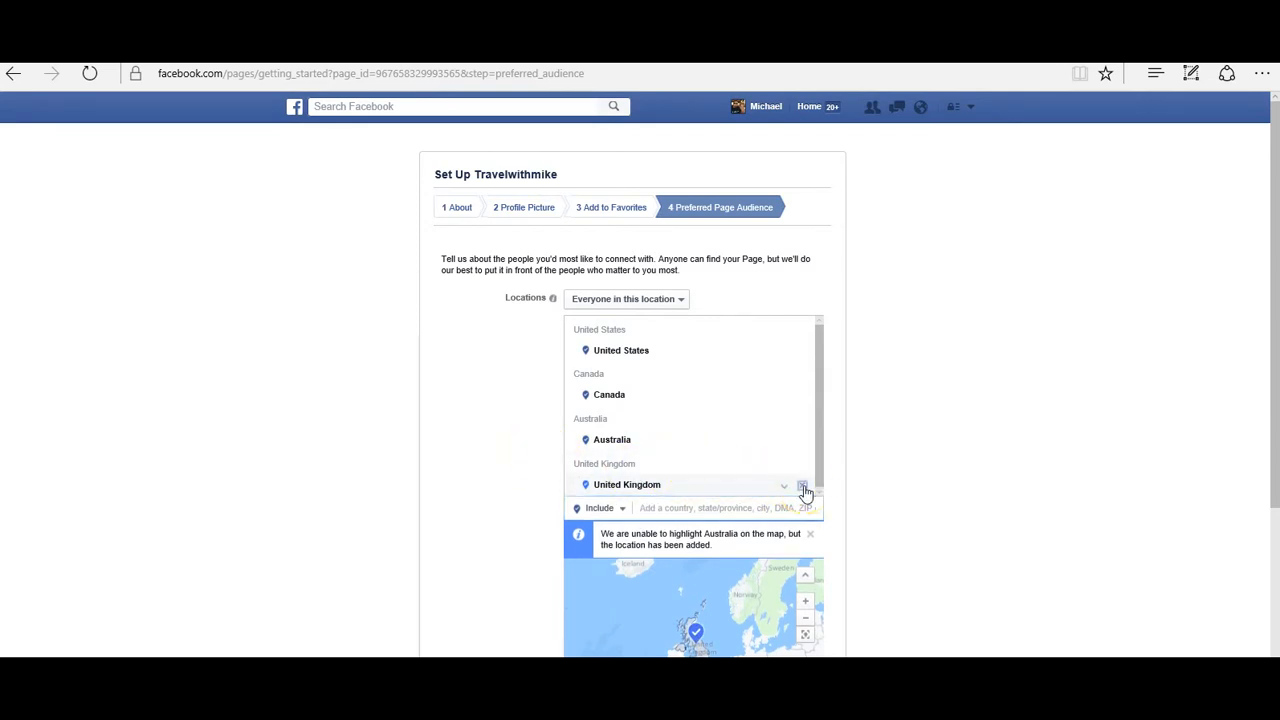
- Remove United Kingdom, Australia and Canada from the audience locations, keeping only United States
click(806, 490)
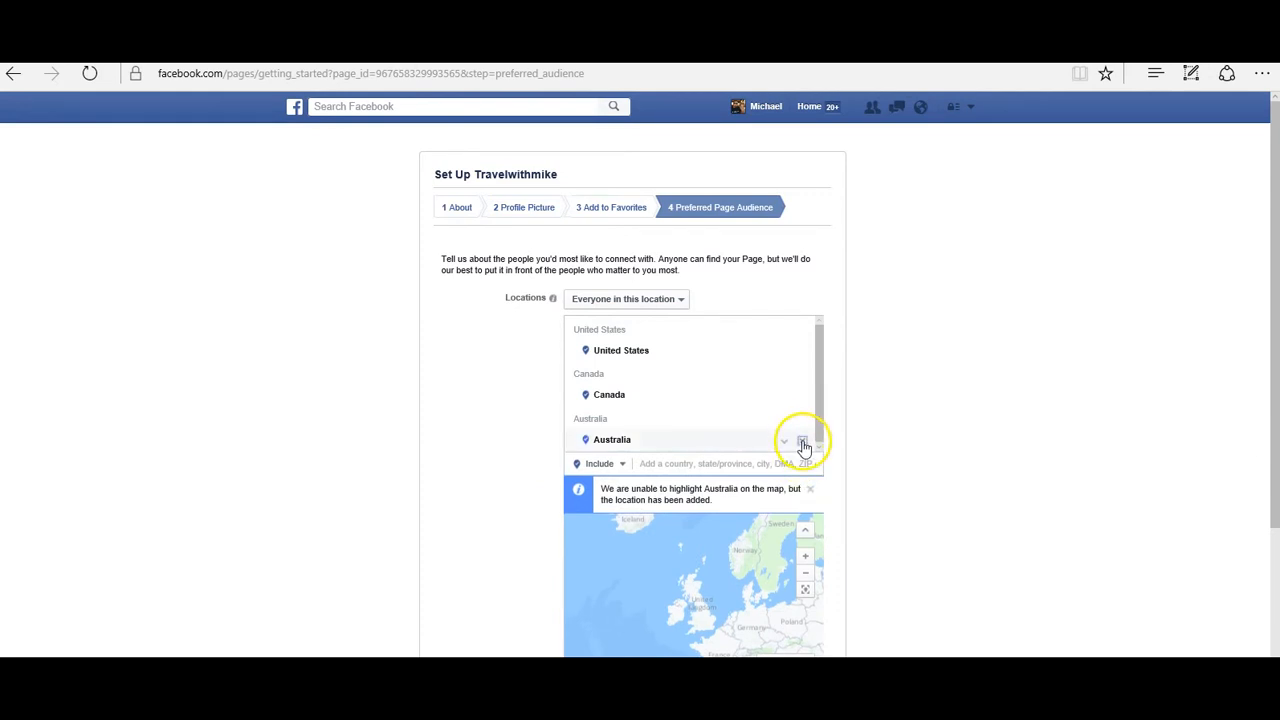
click(803, 444)
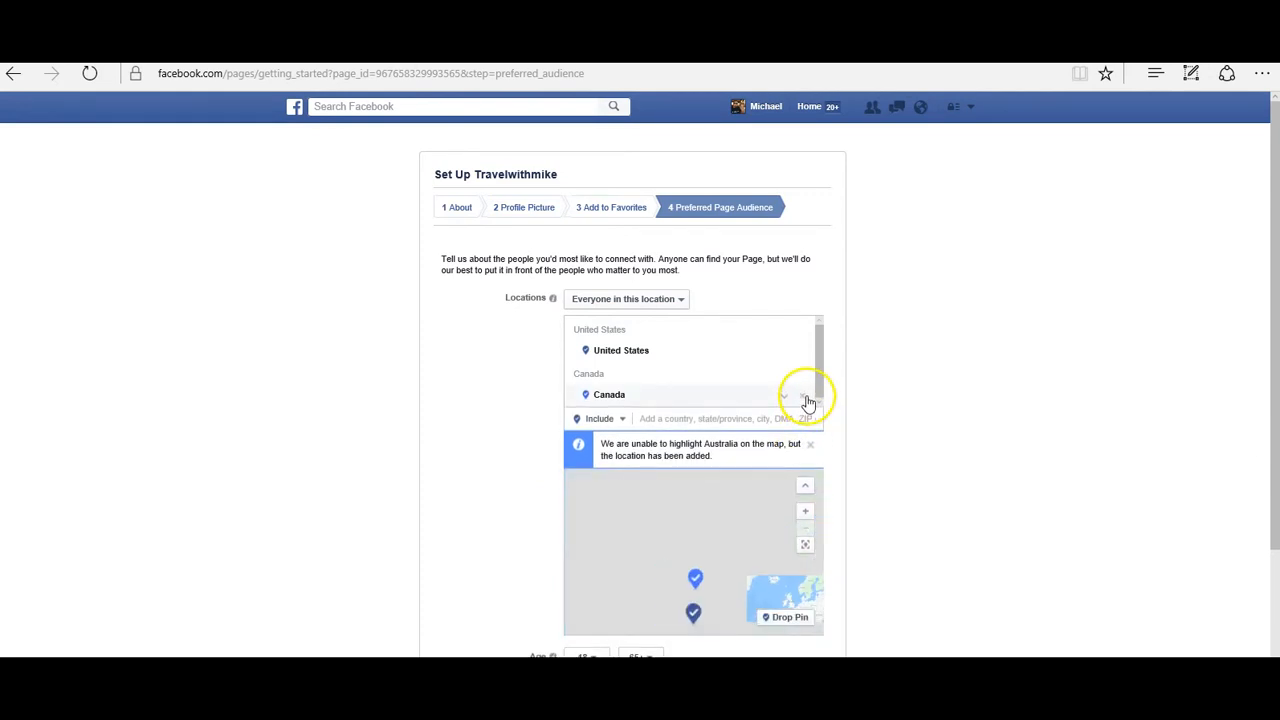
click(806, 398)
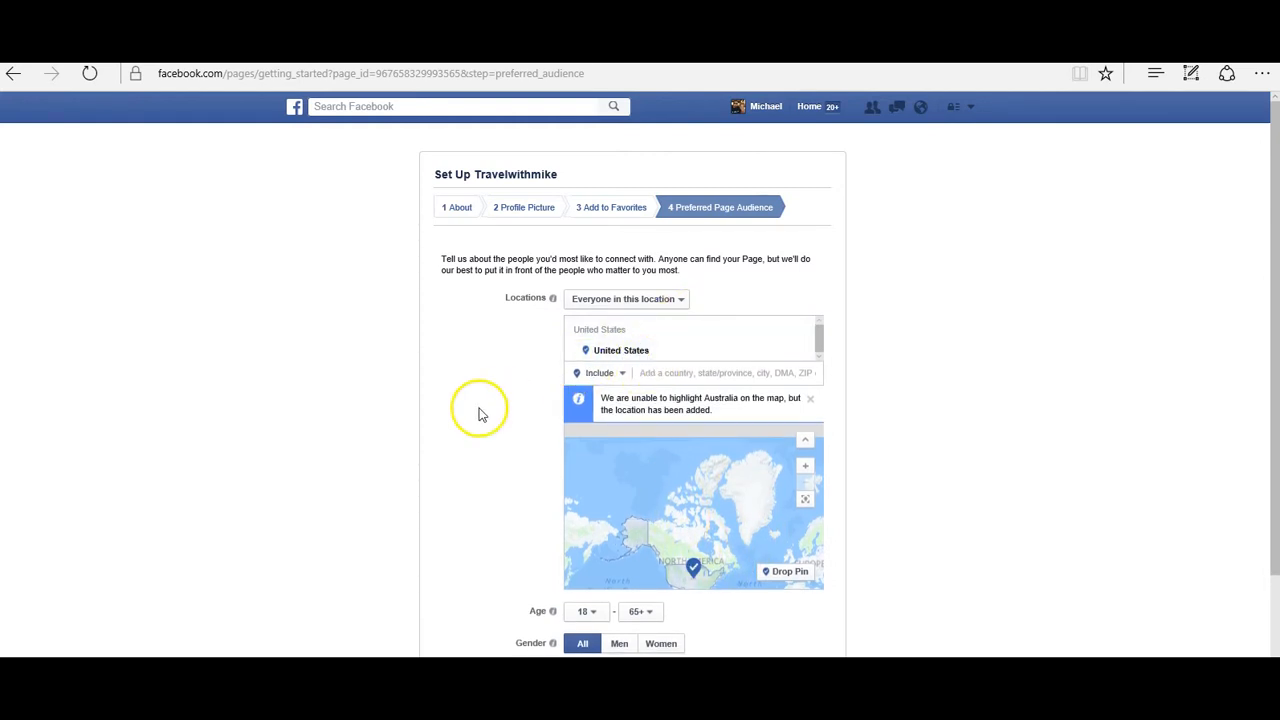
- Set the preferred audience's age range to 22–45
scroll(480, 410, down, 1)
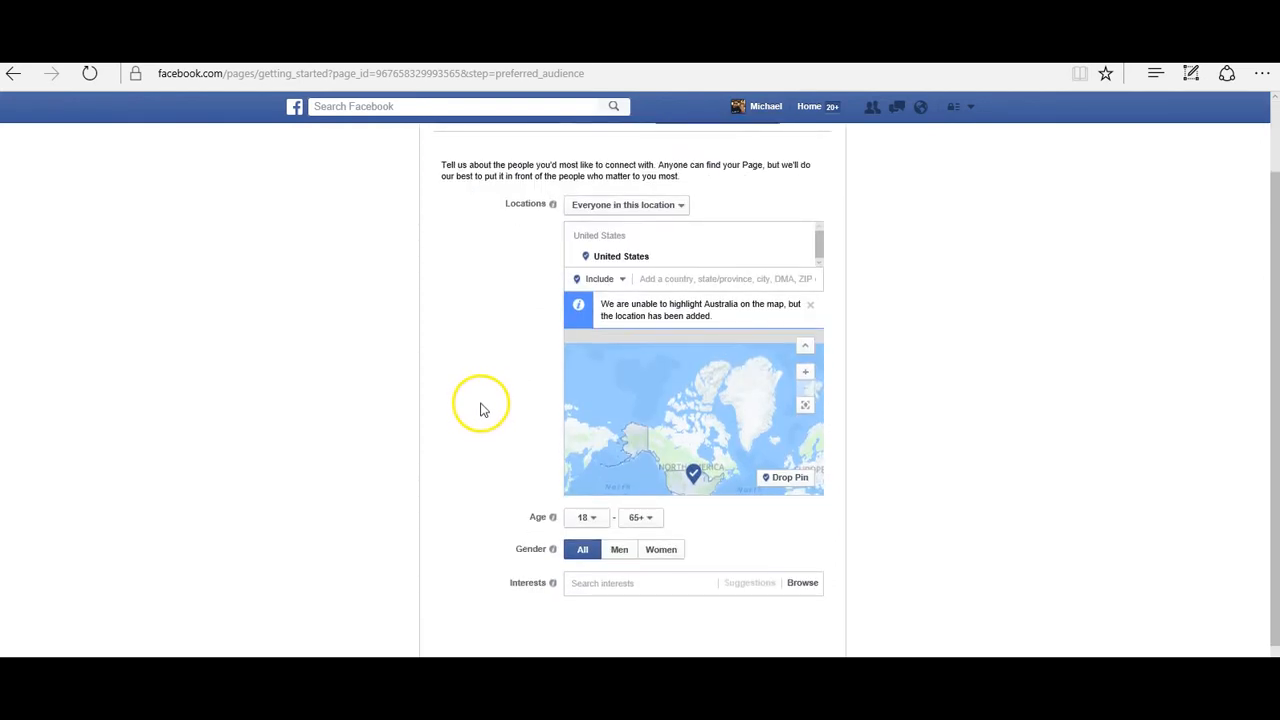
scroll(477, 409, down, 1)
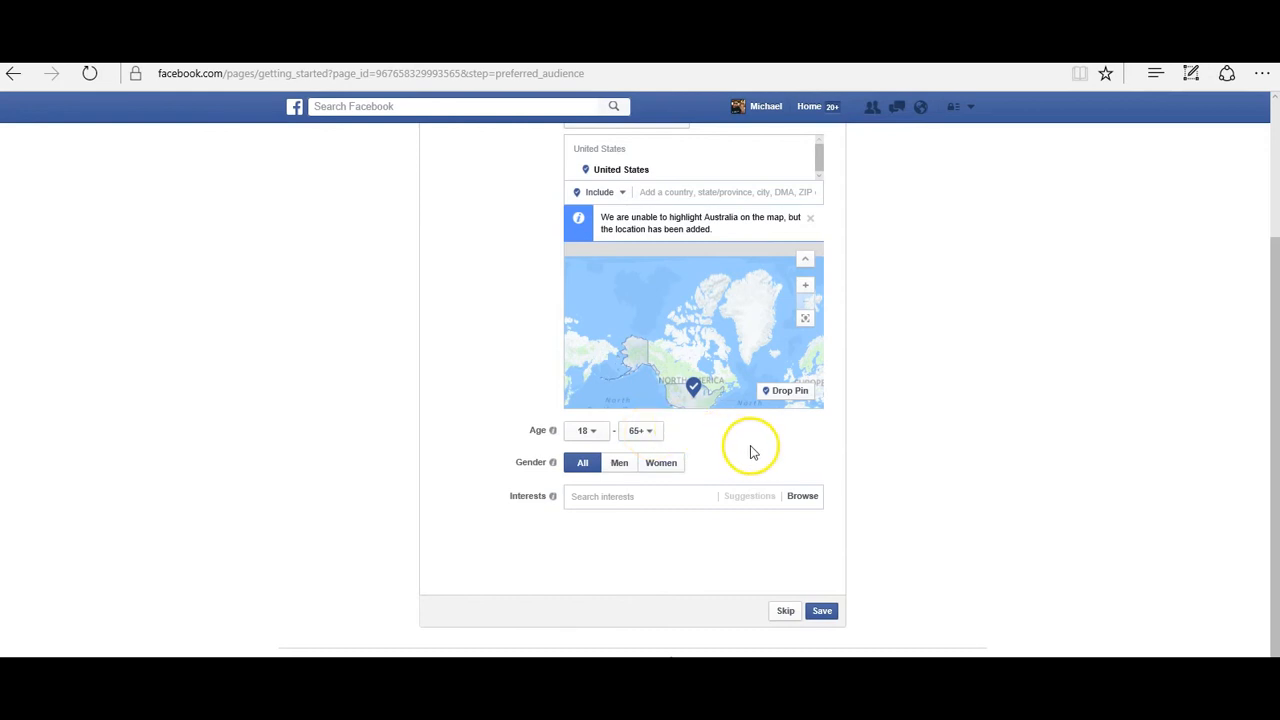
click(600, 434)
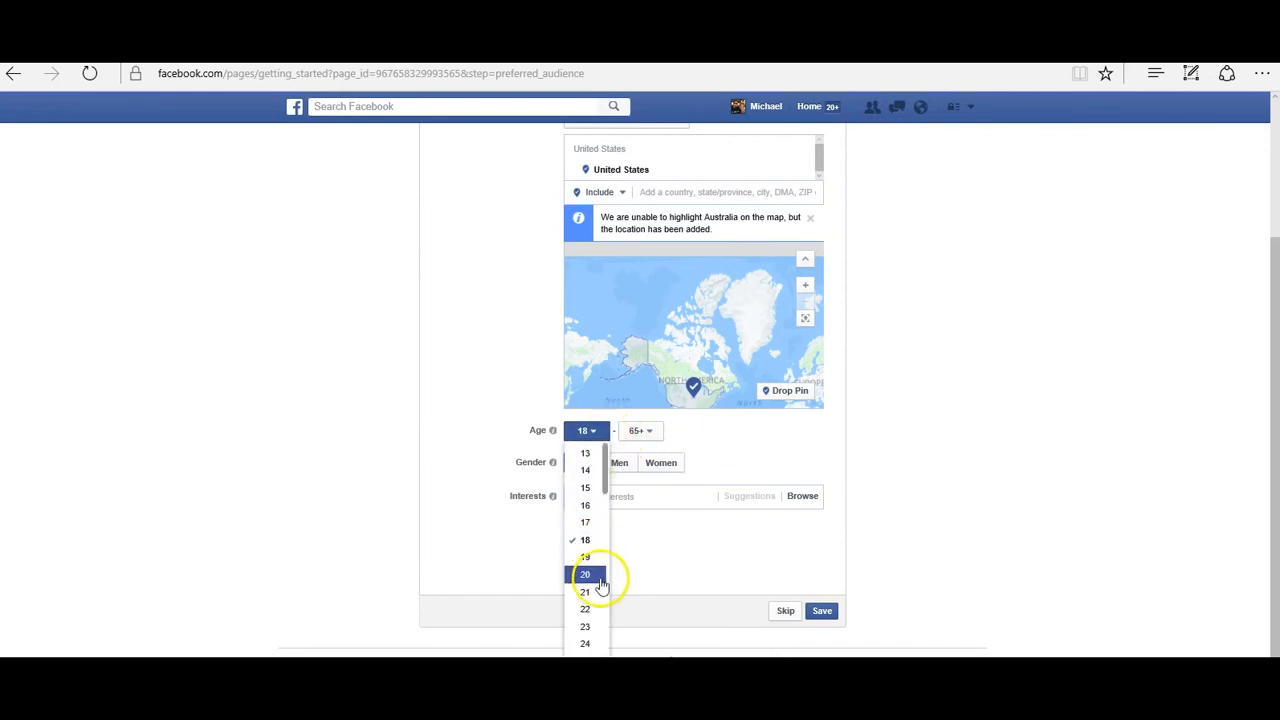
click(587, 615)
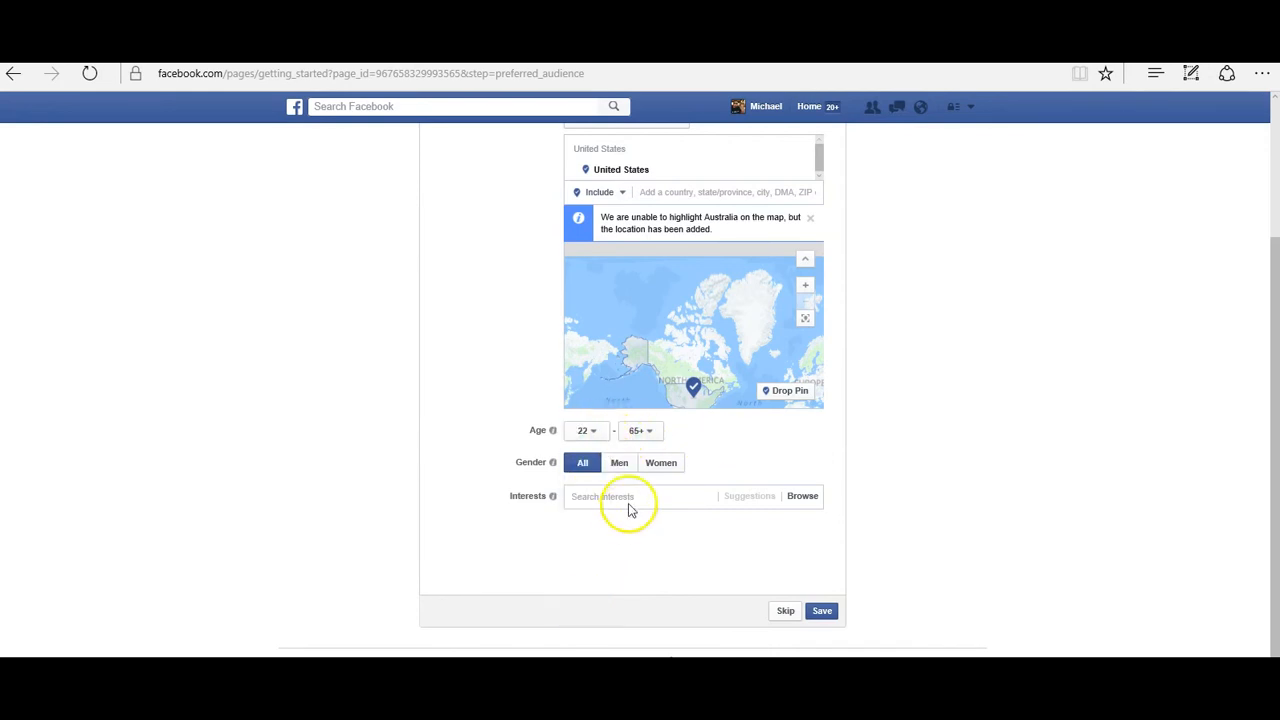
click(650, 438)
scroll(641, 563, down, 5)
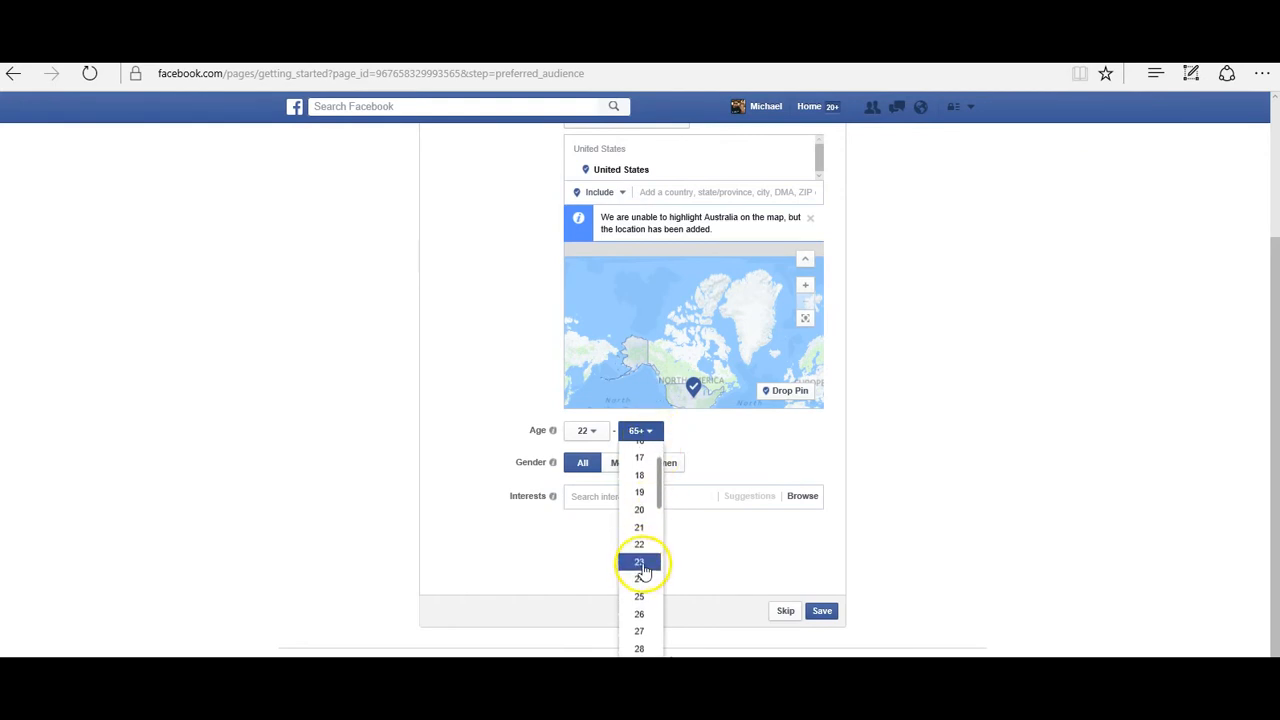
scroll(648, 565, down, 4)
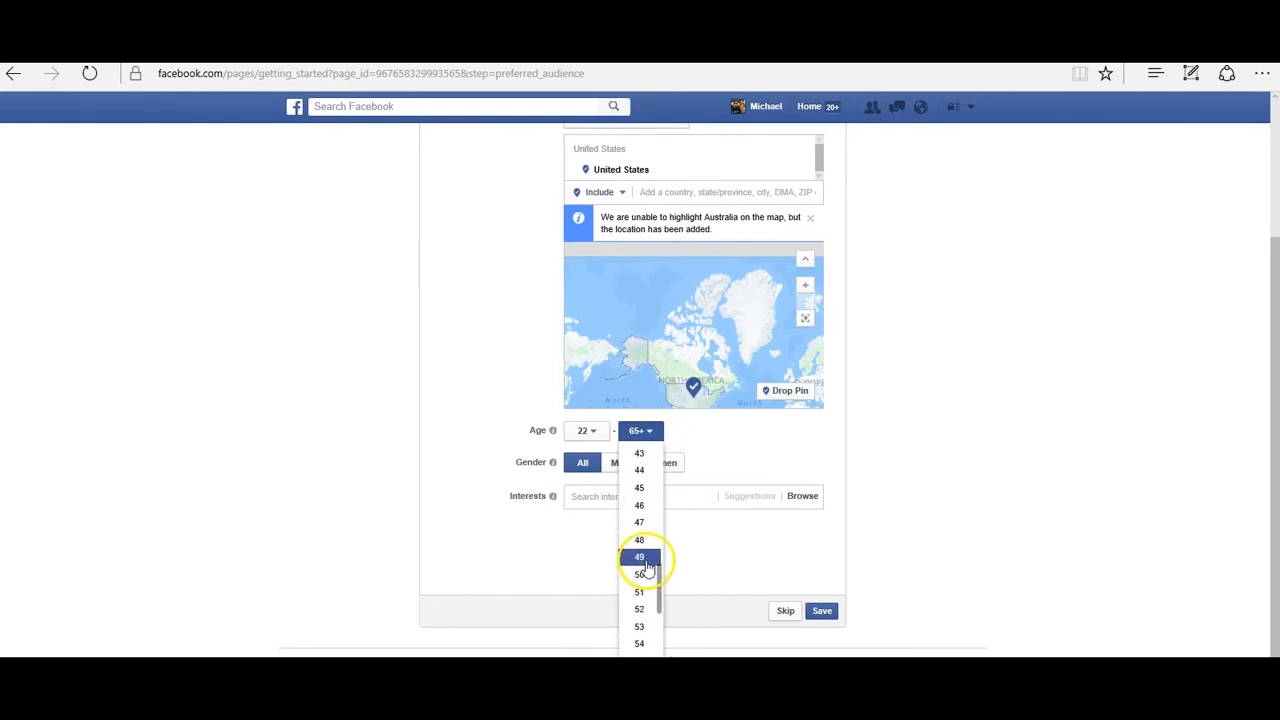
click(640, 488)
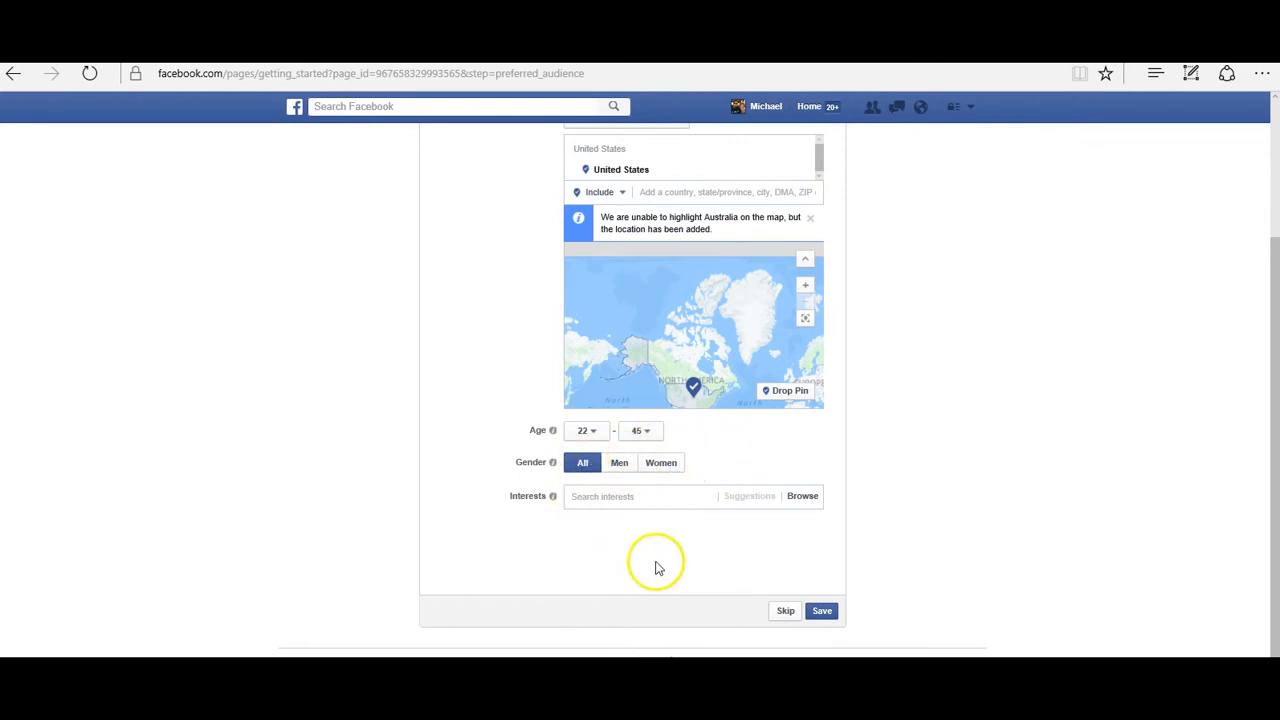
- Search the audience interests for "travel" and add Travel as an interest
click(611, 498)
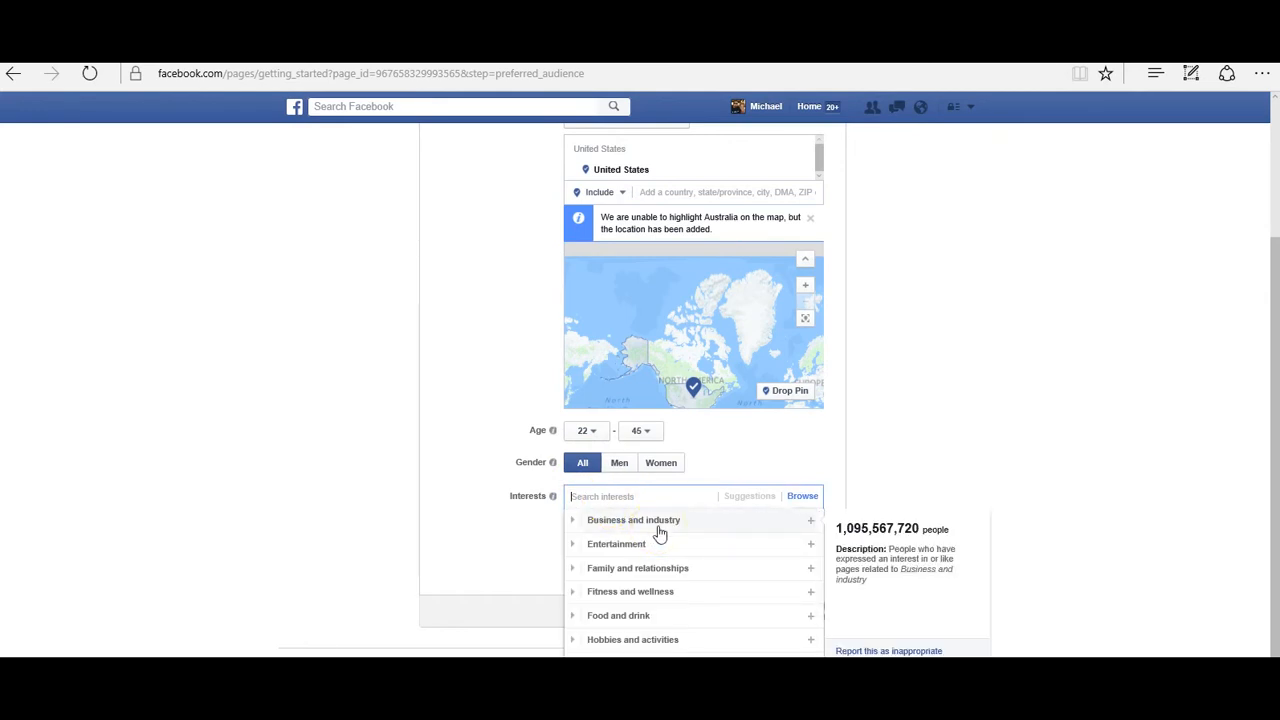
scroll(660, 535, down, 2)
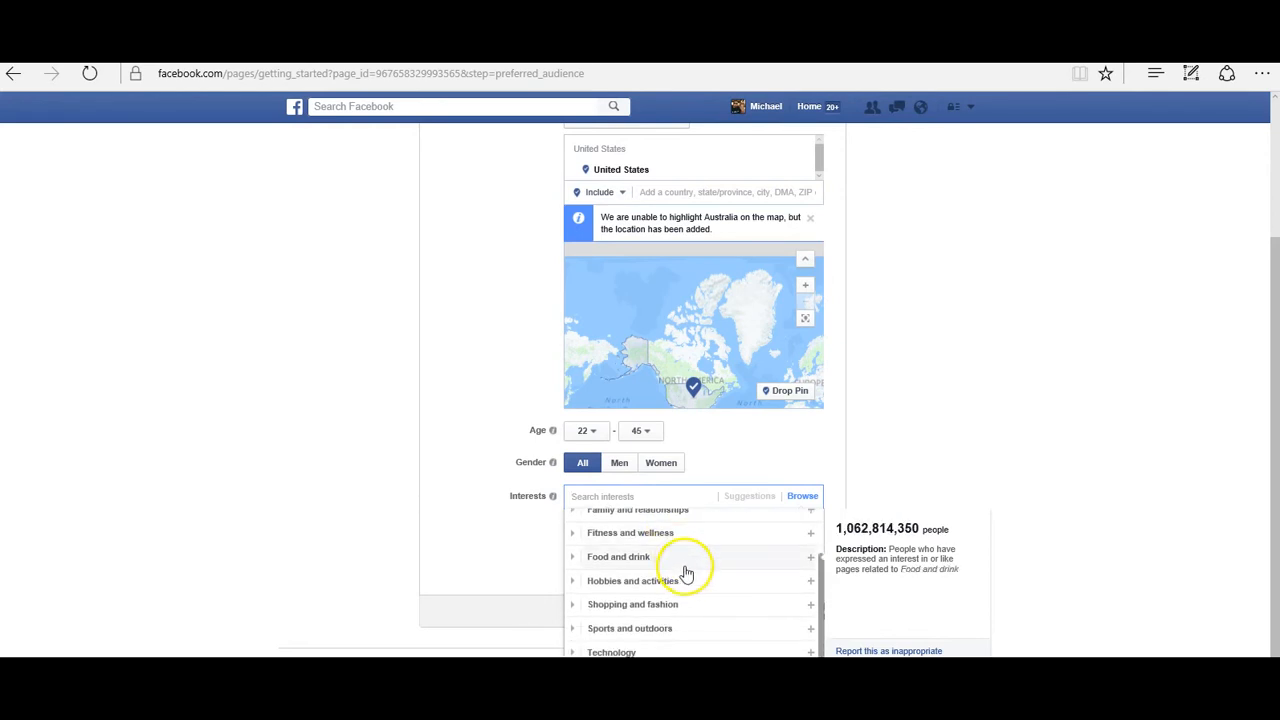
click(686, 572)
click(641, 496)
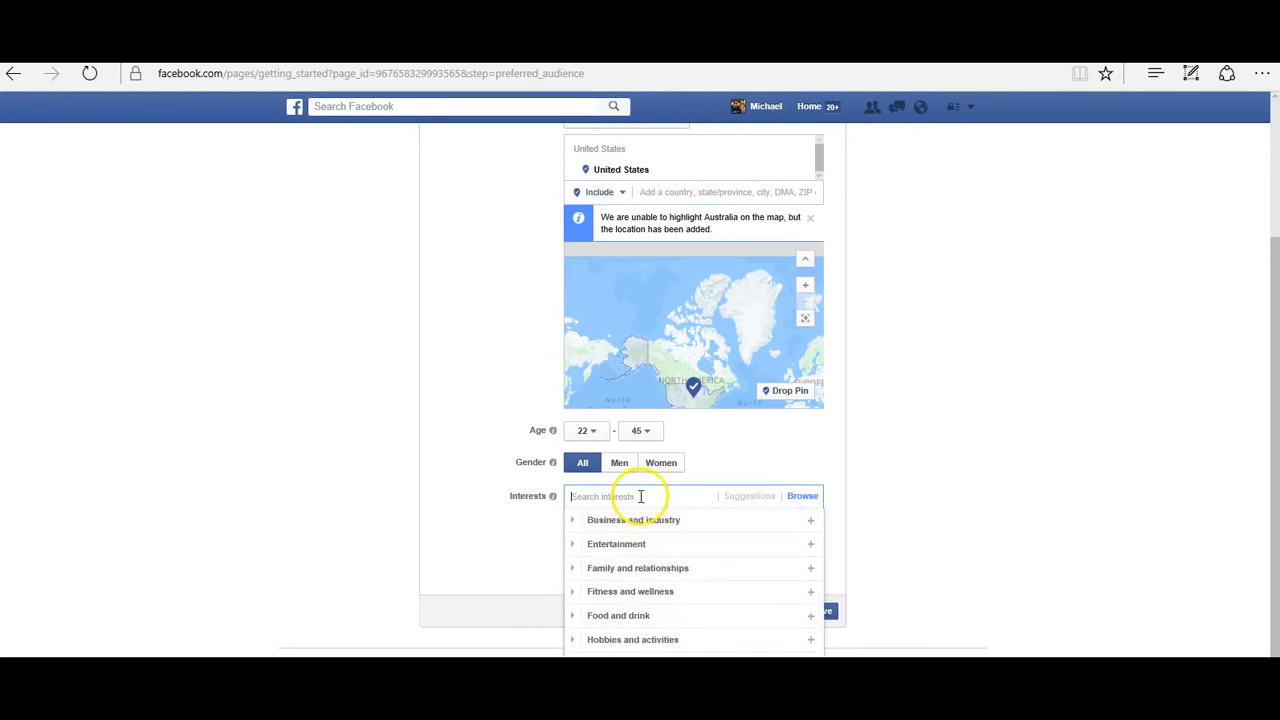
text(travel)
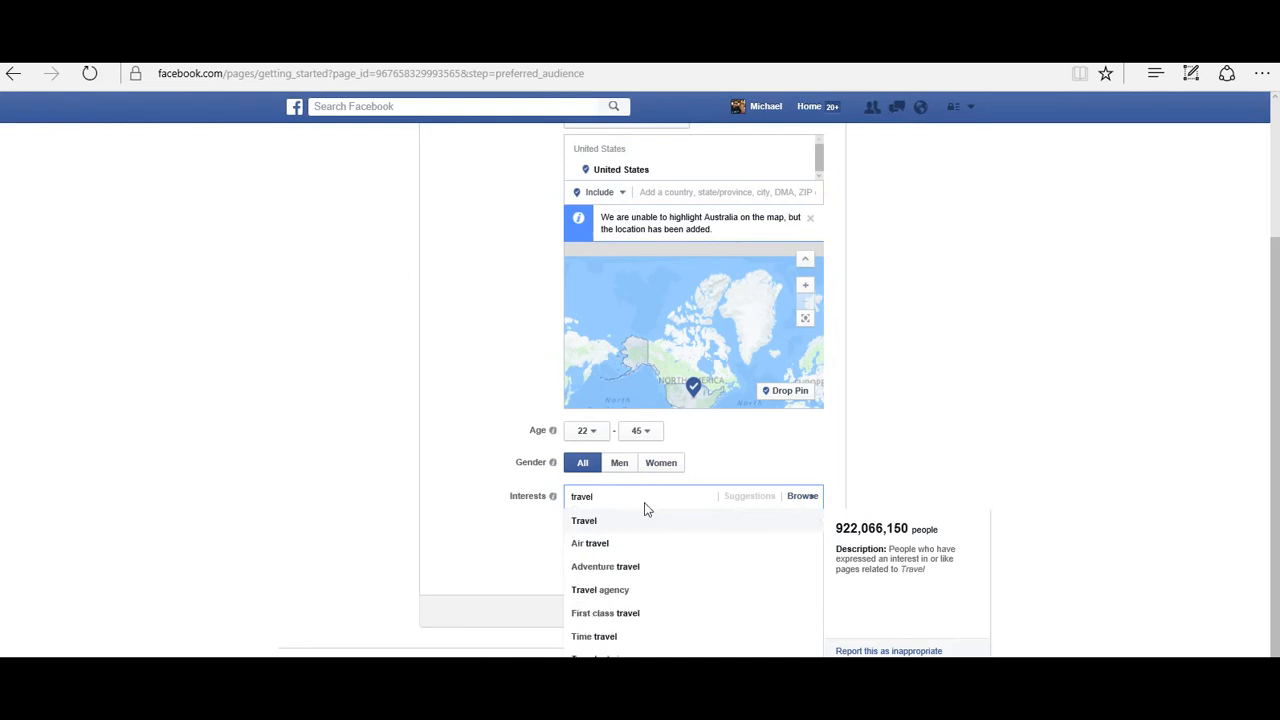
click(594, 526)
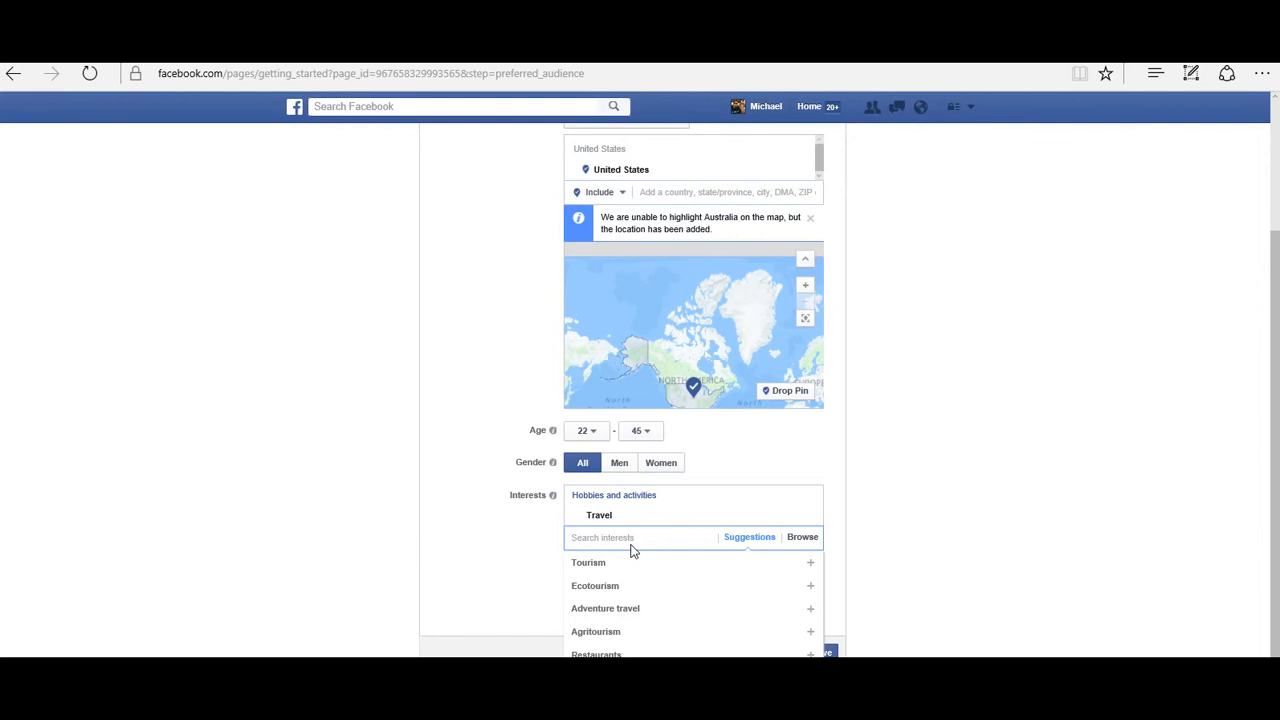
- Try to narrow the interest targeting from Travel to the suggested Adventure travel, cancelling the change
mouse_move(655, 565)
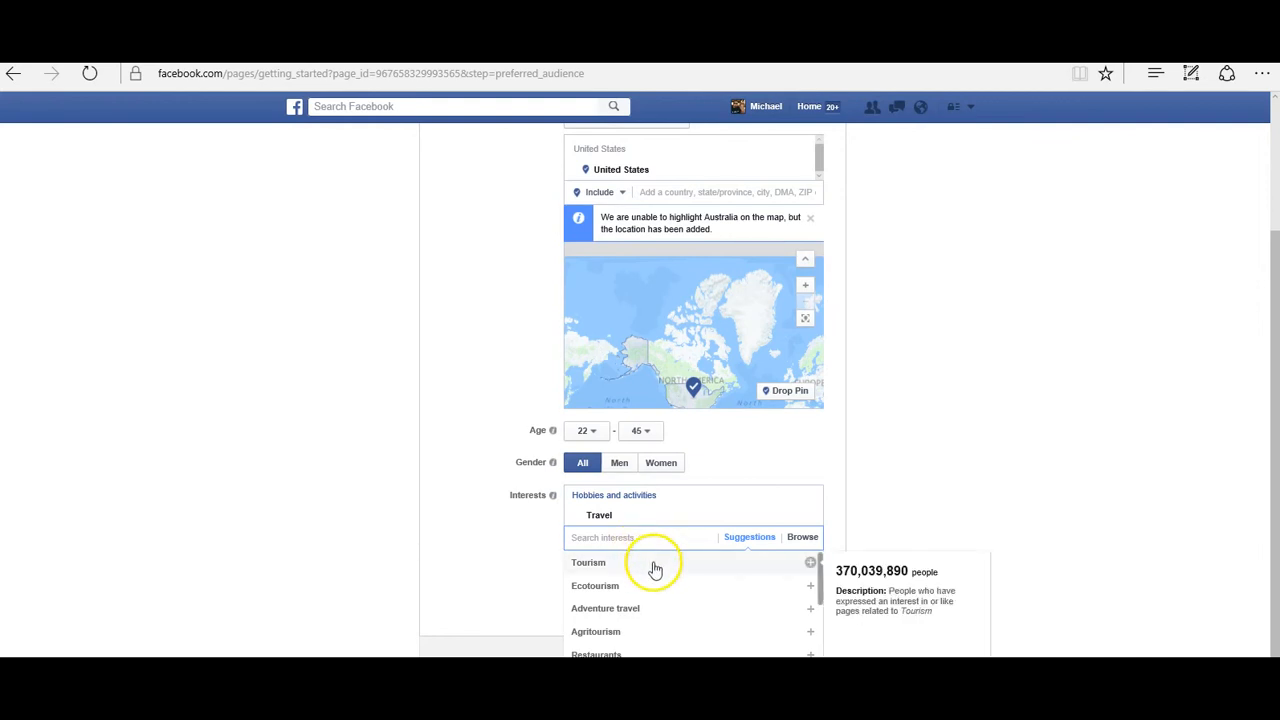
click(614, 608)
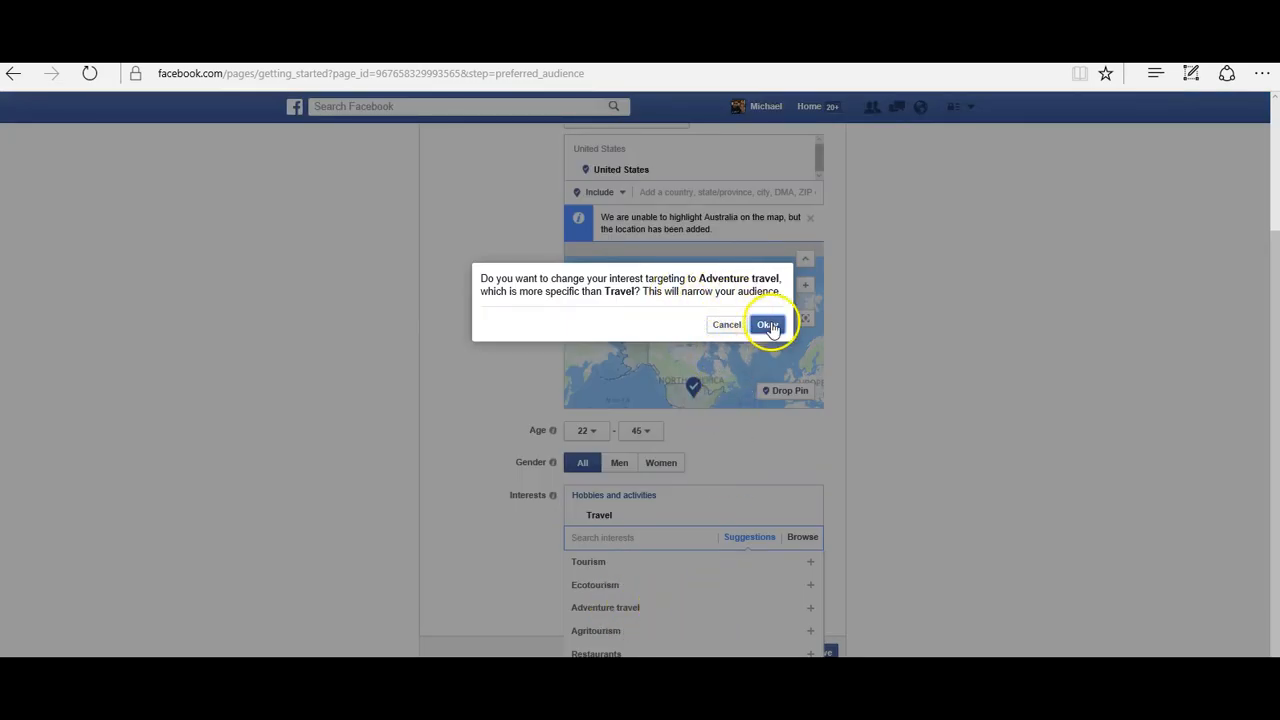
click(730, 328)
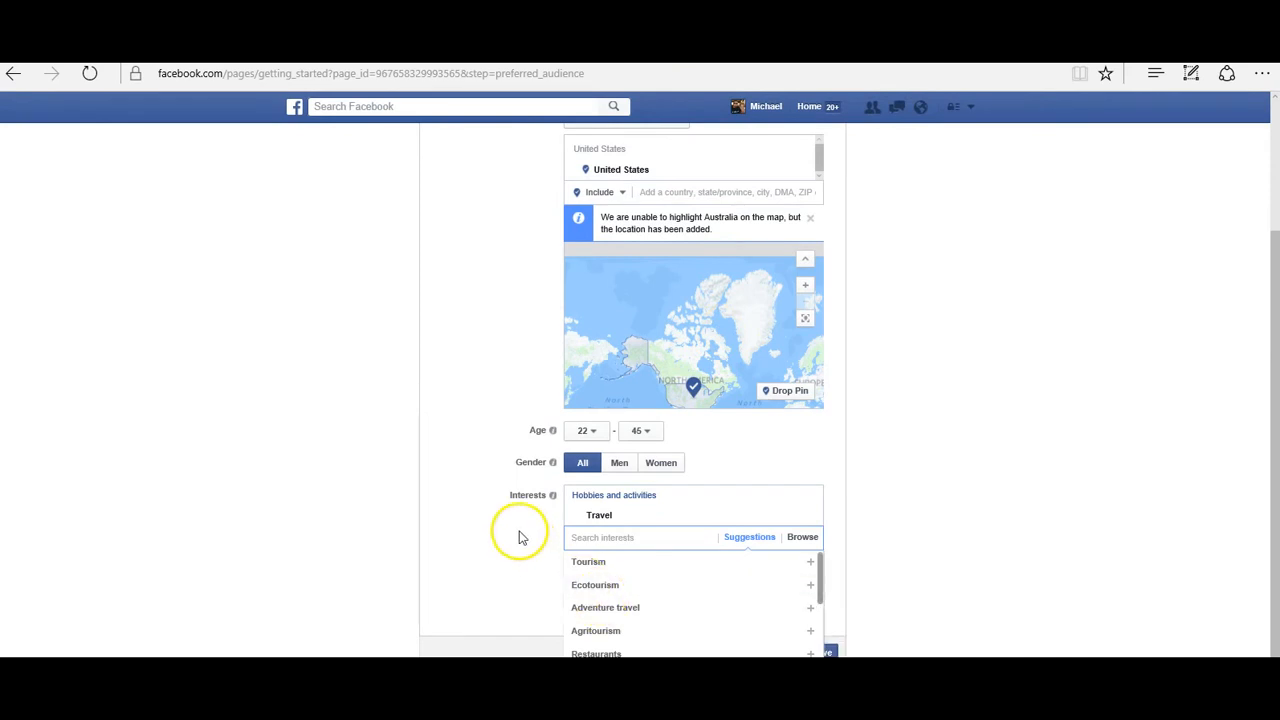
- Review the suggested interests related to Travel and close the suggestions, keeping Travel as the only interest
click(752, 540)
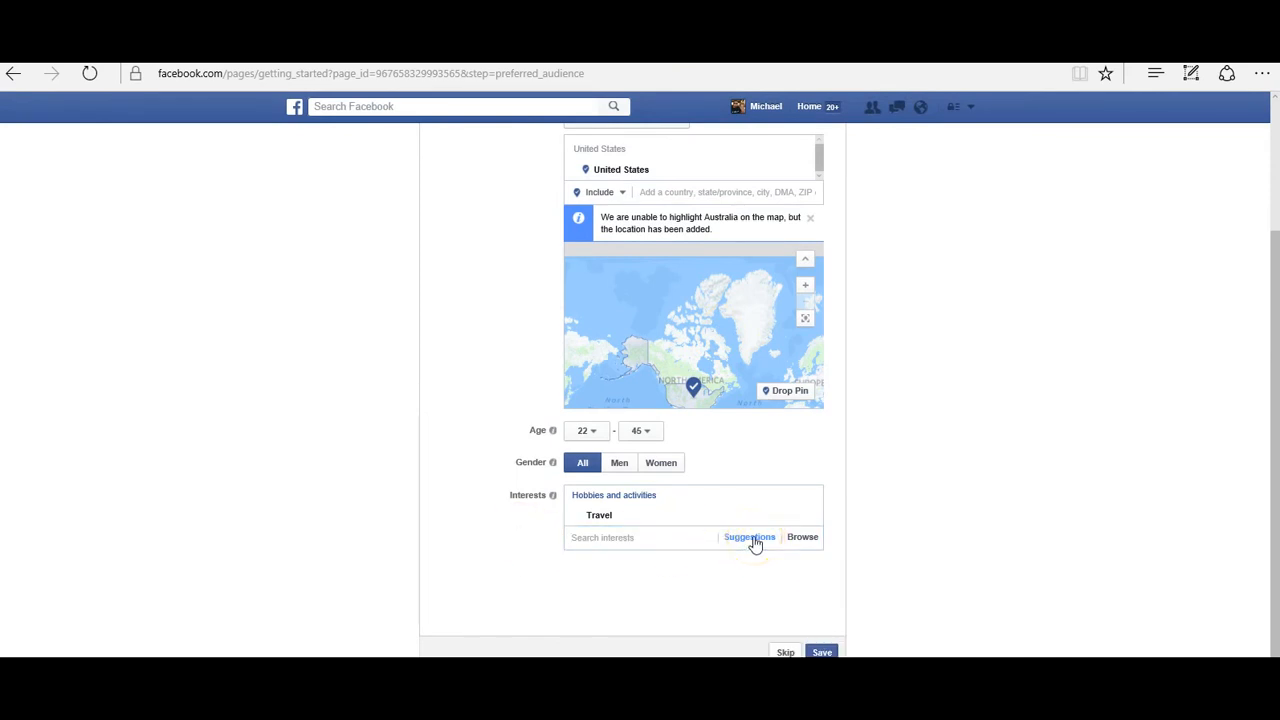
click(753, 540)
scroll(700, 565, down, 5)
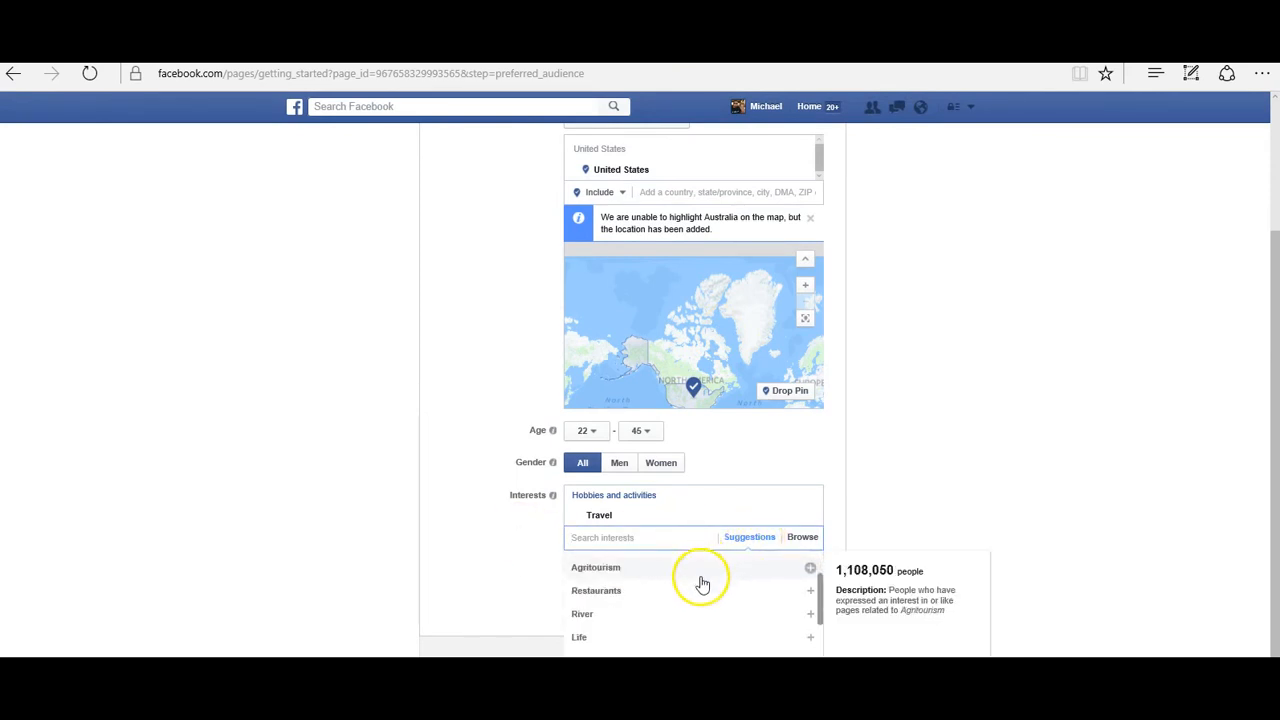
scroll(700, 600, down, 3)
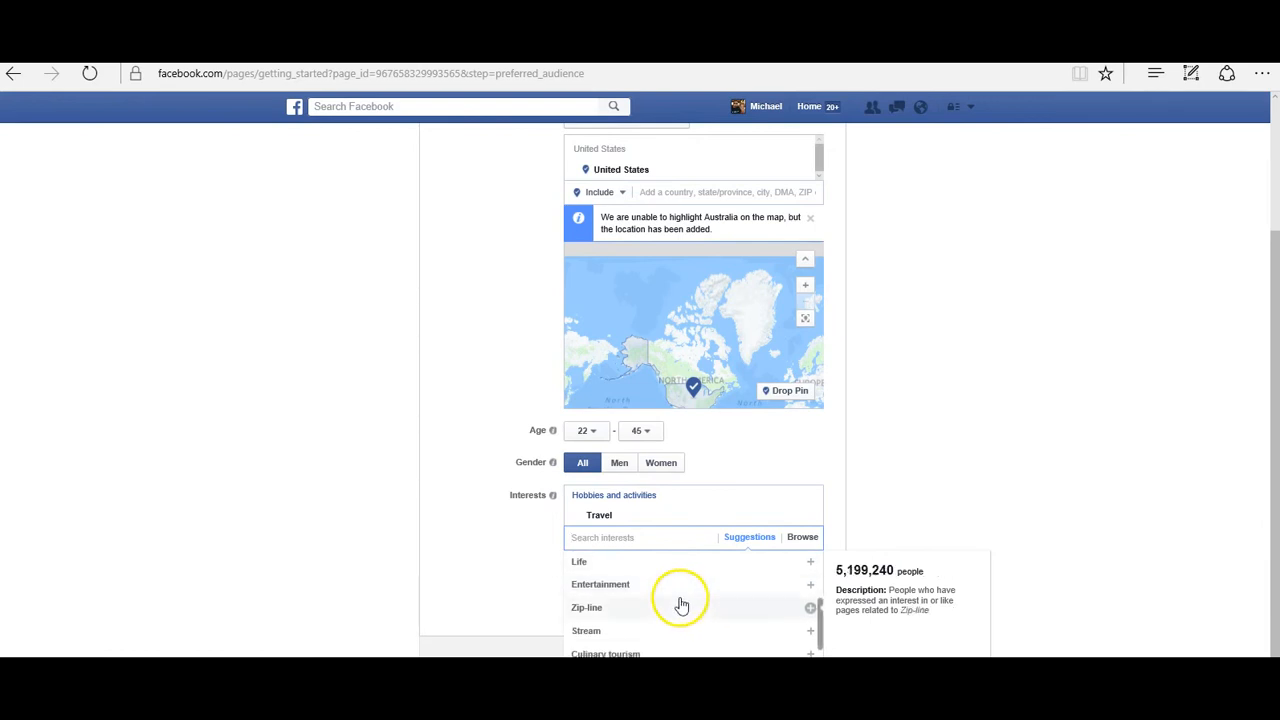
scroll(678, 601, up, 4)
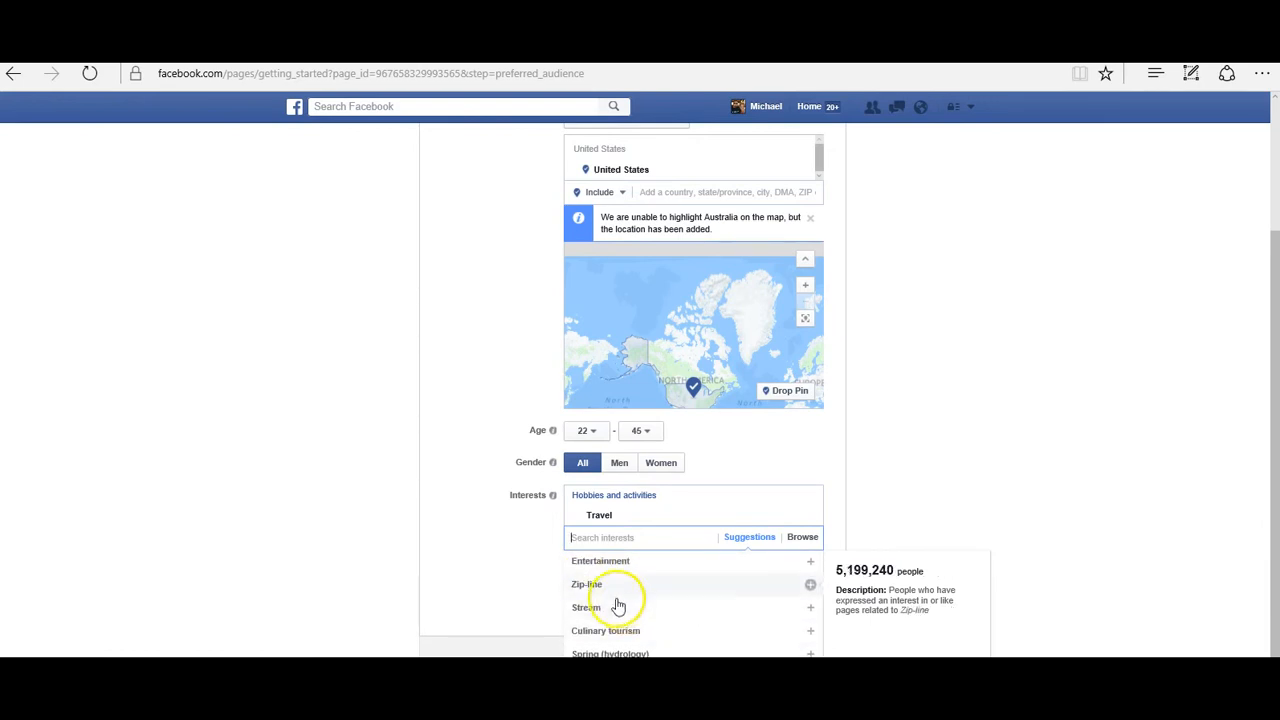
click(605, 590)
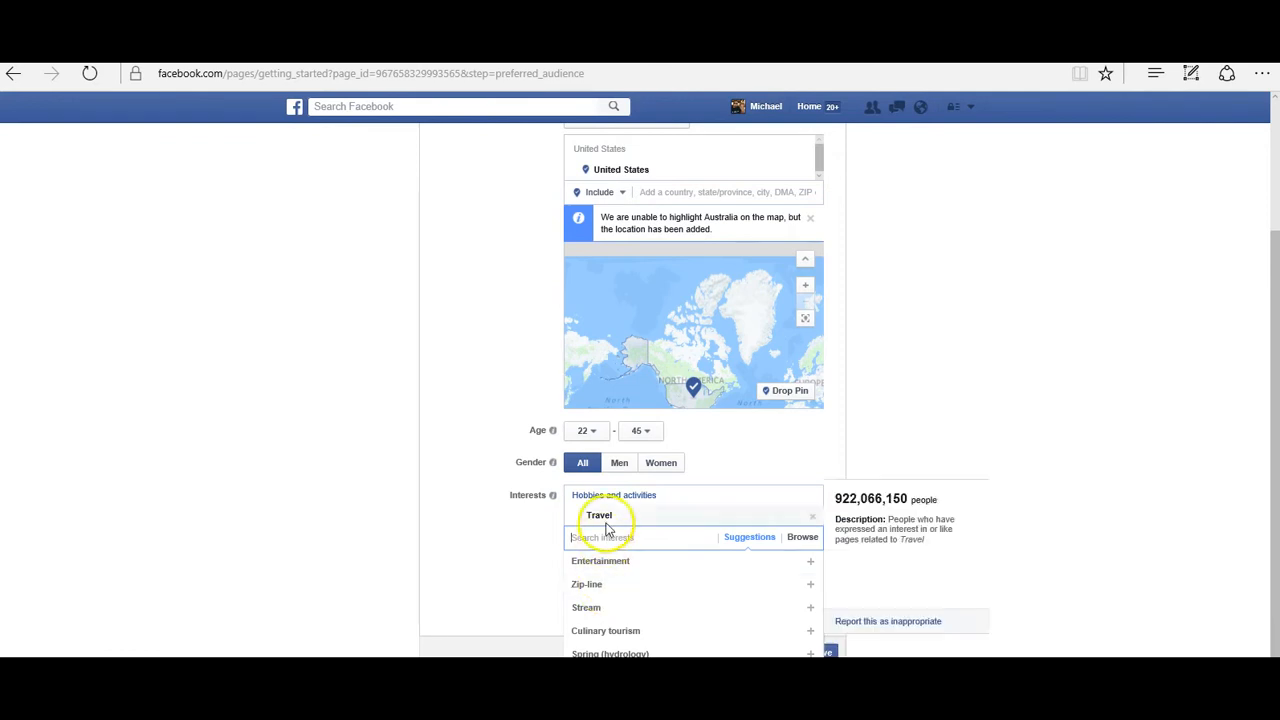
click(523, 543)
click(651, 562)
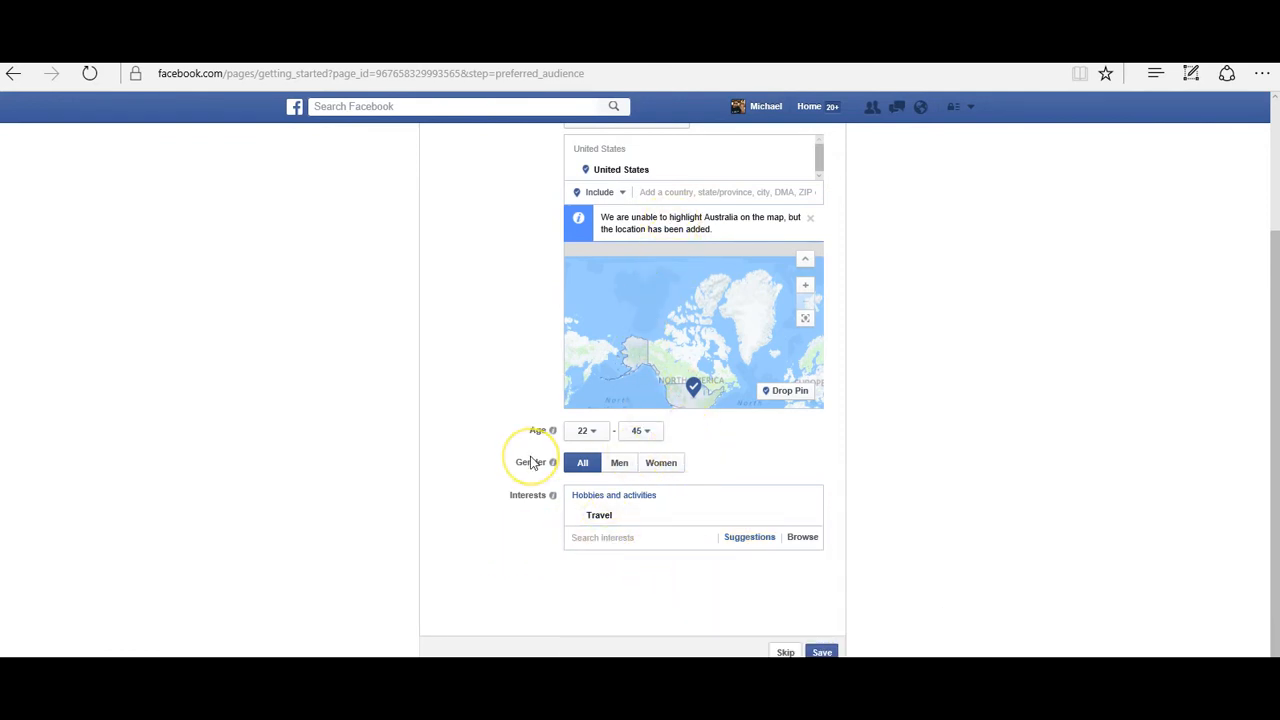
- Review the preferred page audience settings and save them to finish the page setup
scroll(531, 463, down, 1)
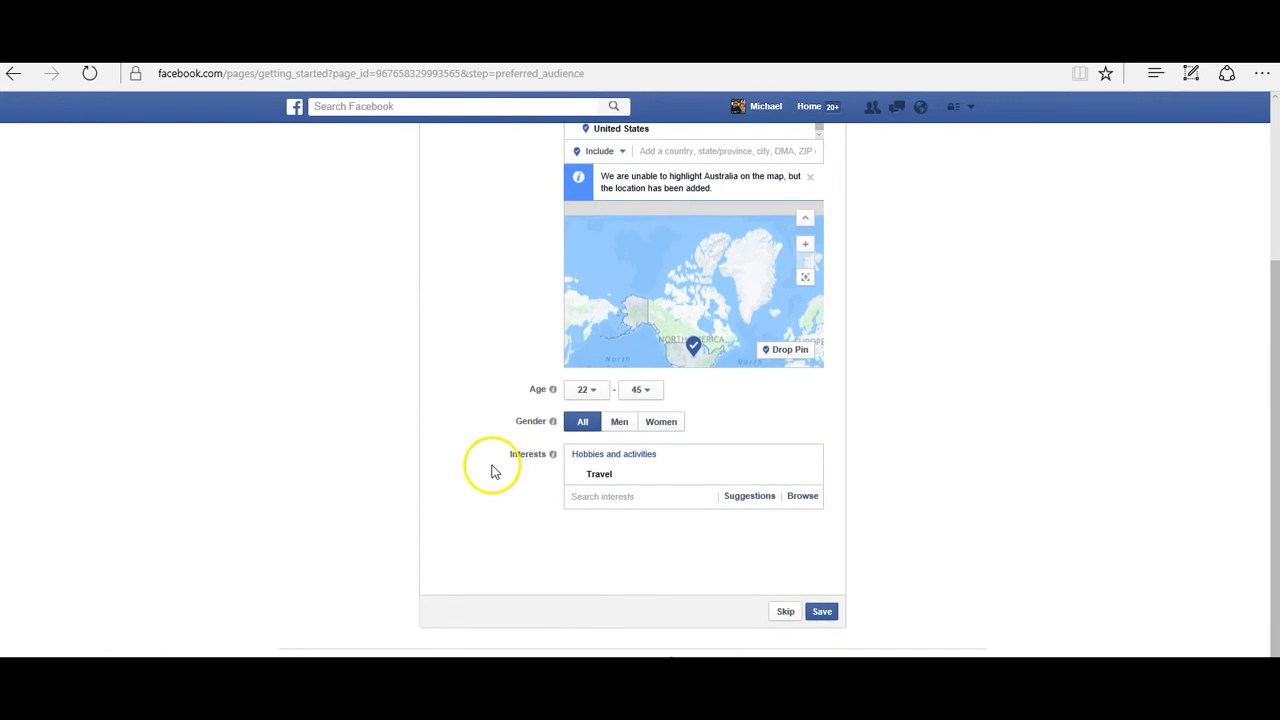
scroll(516, 435, up, 5)
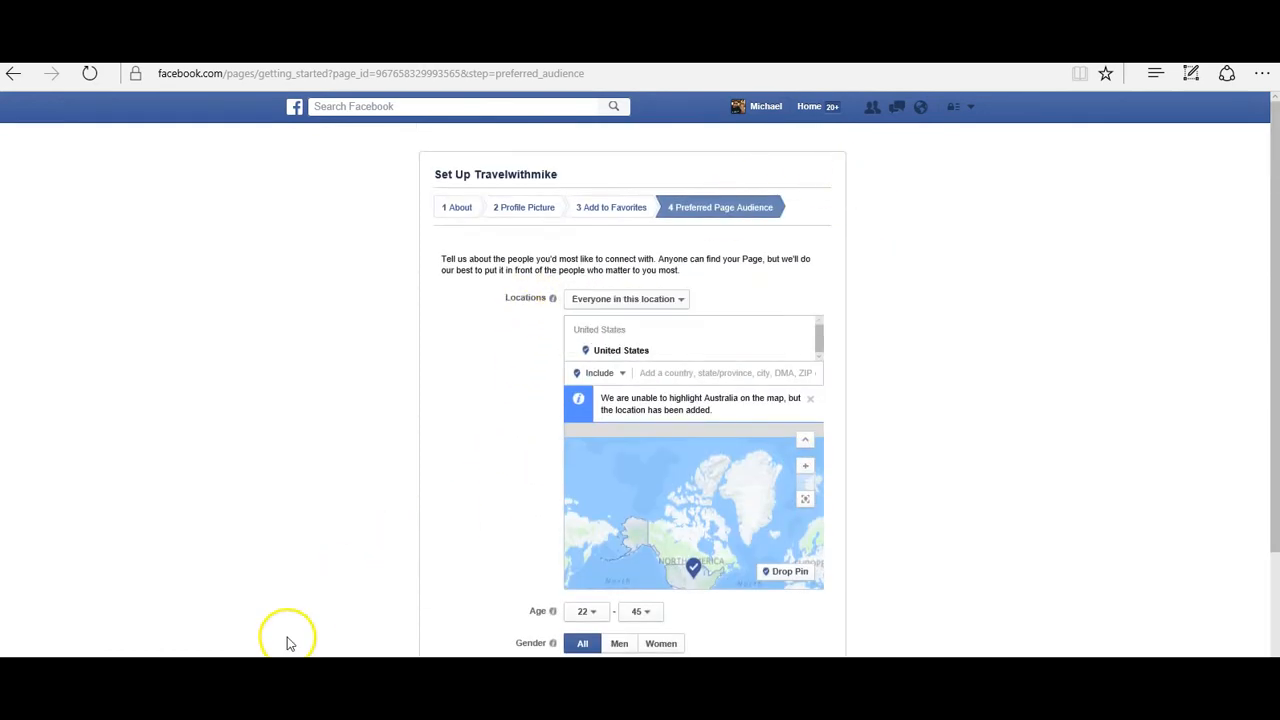
scroll(460, 527, down, 5)
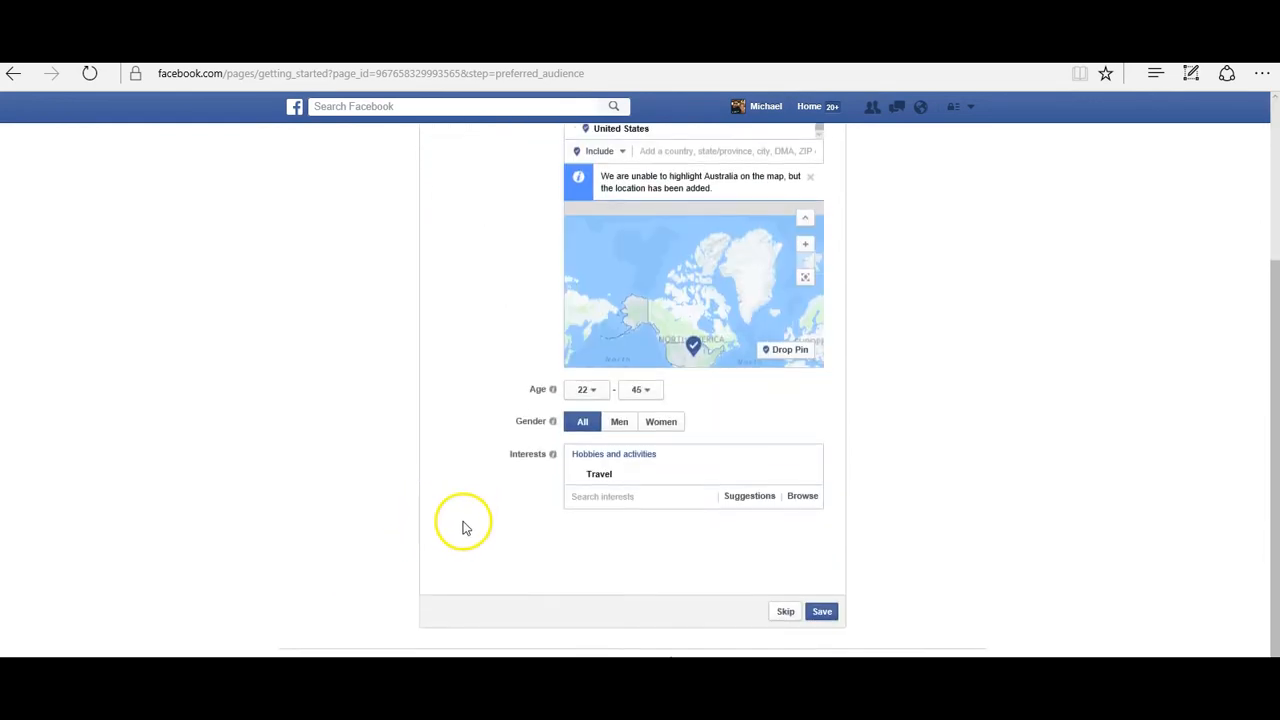
click(826, 612)
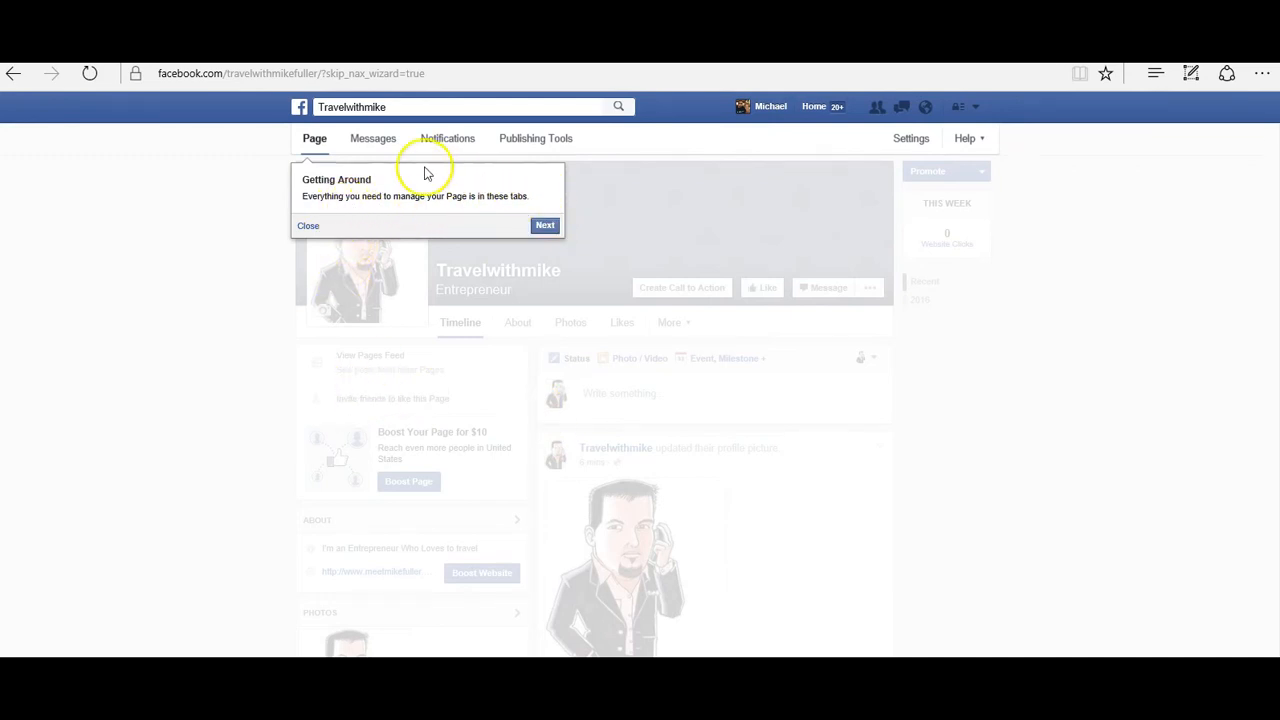
- Advance through the page tour, skipping the like suggestion, and close it at the invitation to invite friends
click(546, 227)
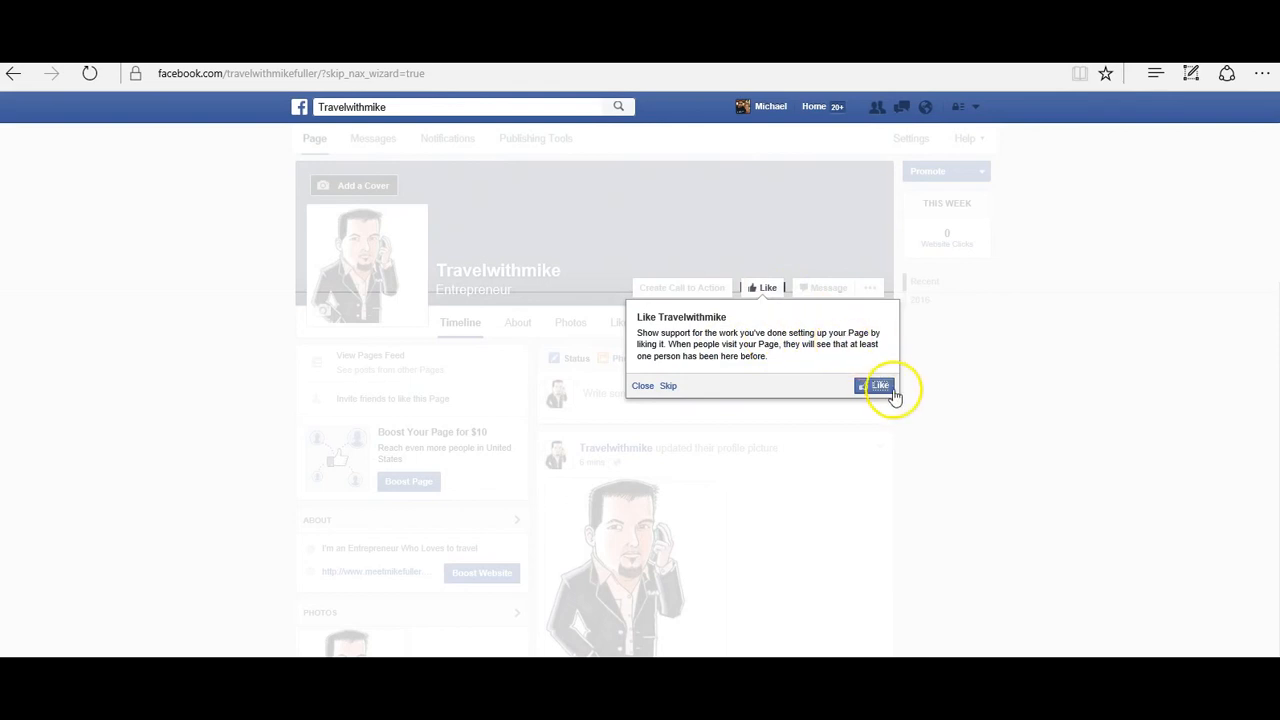
click(667, 386)
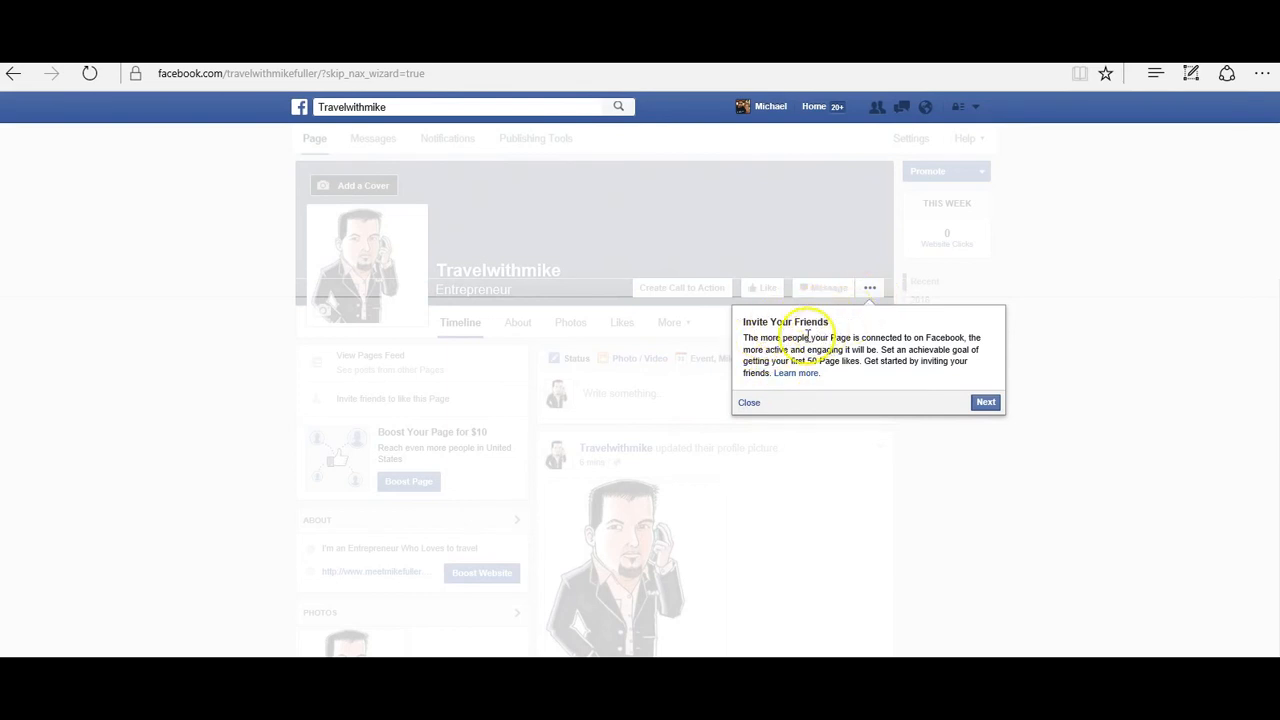
click(749, 404)
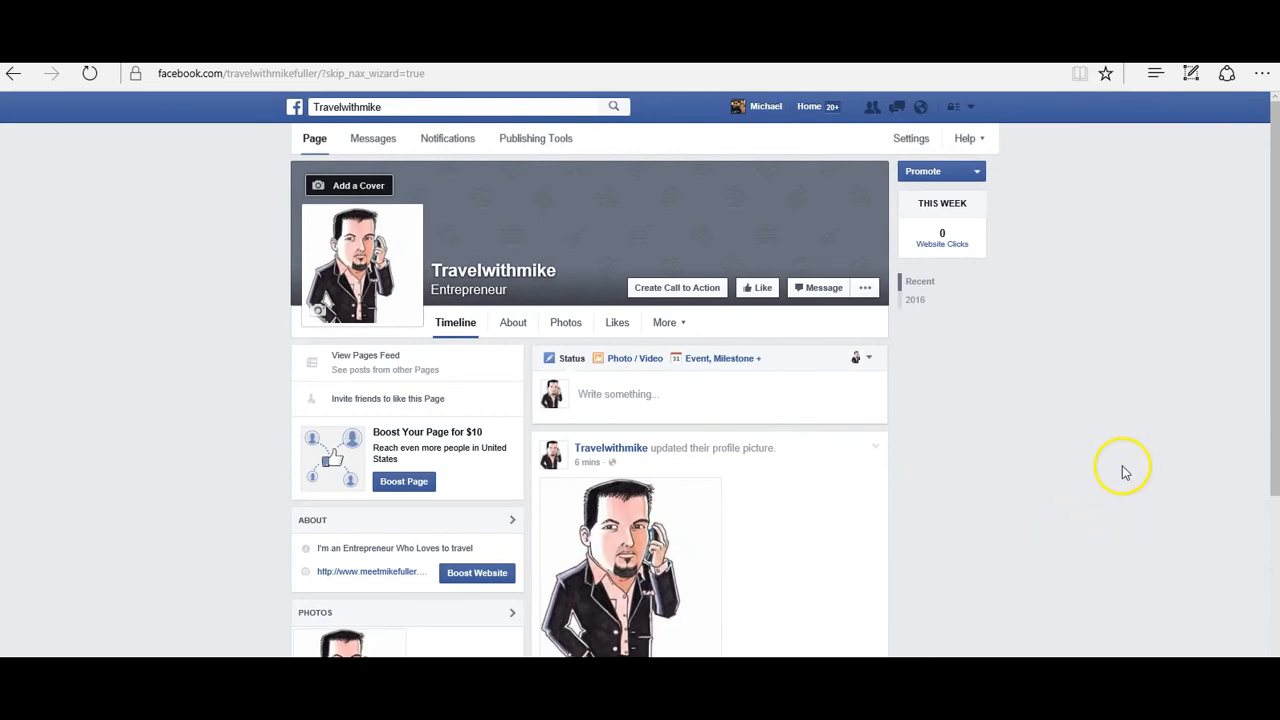
scroll(1122, 472, down, 3)
scroll(1135, 463, up, 3)
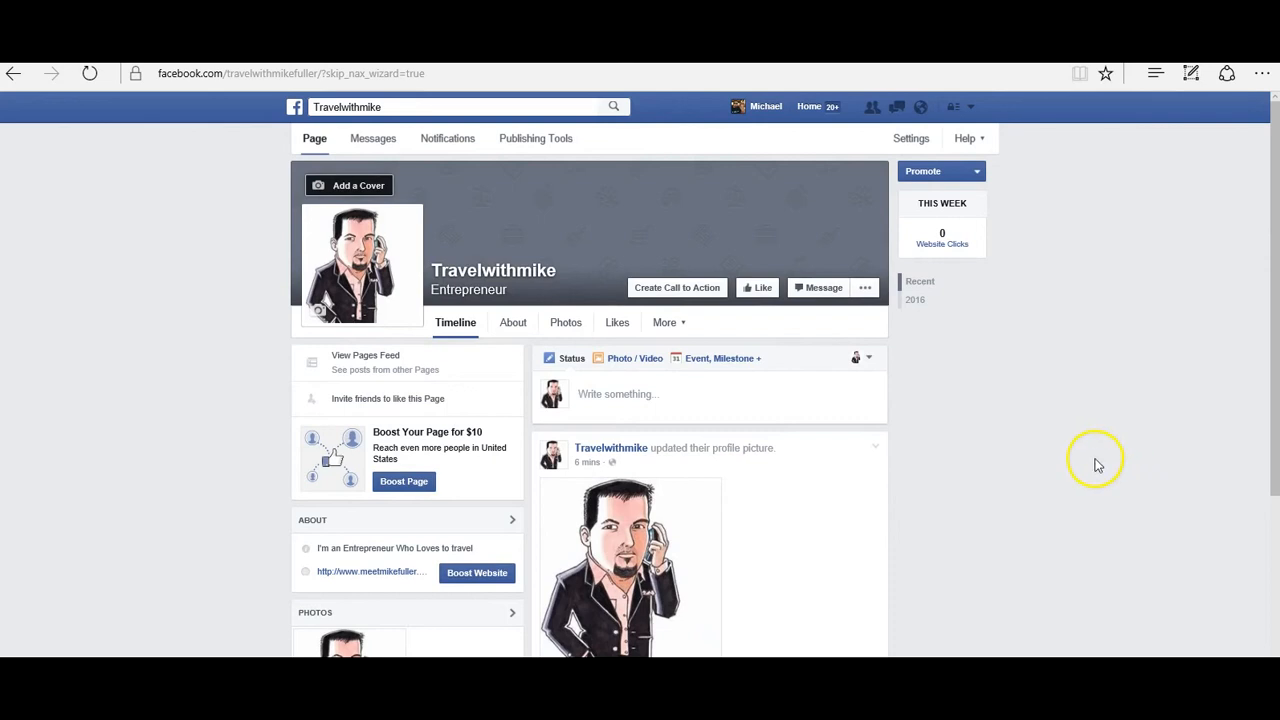
click(357, 190)
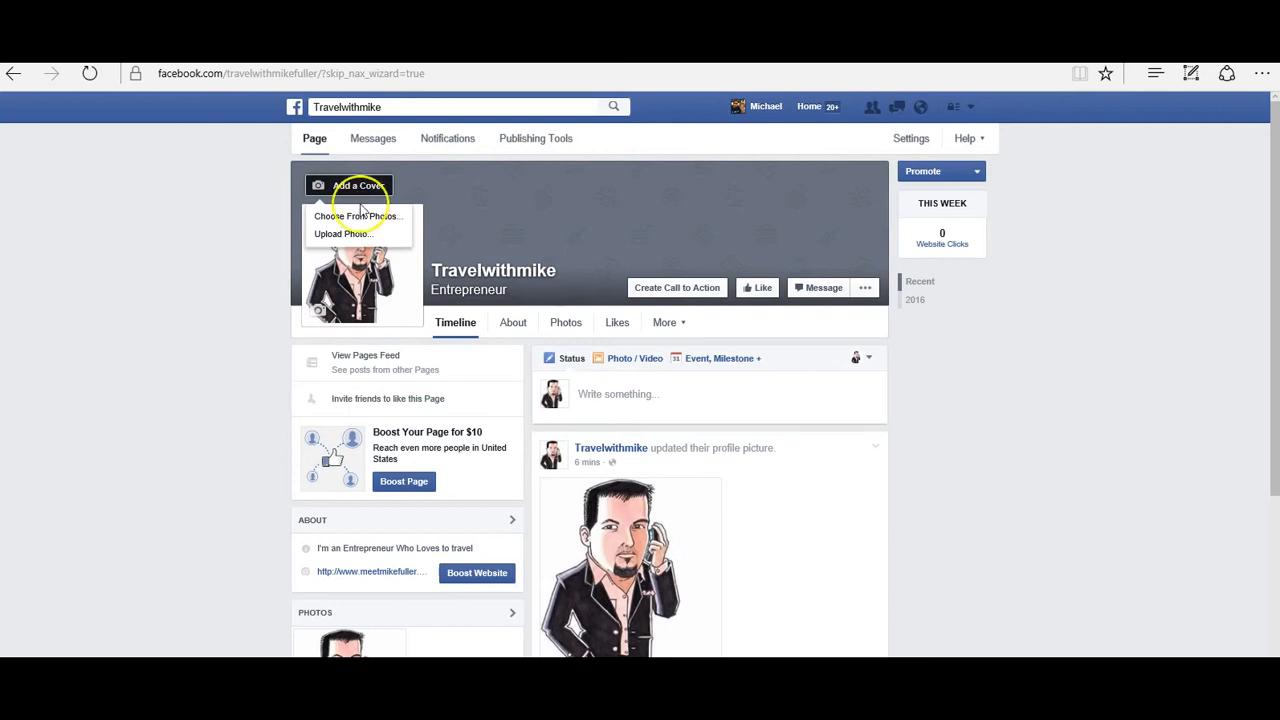
click(365, 222)
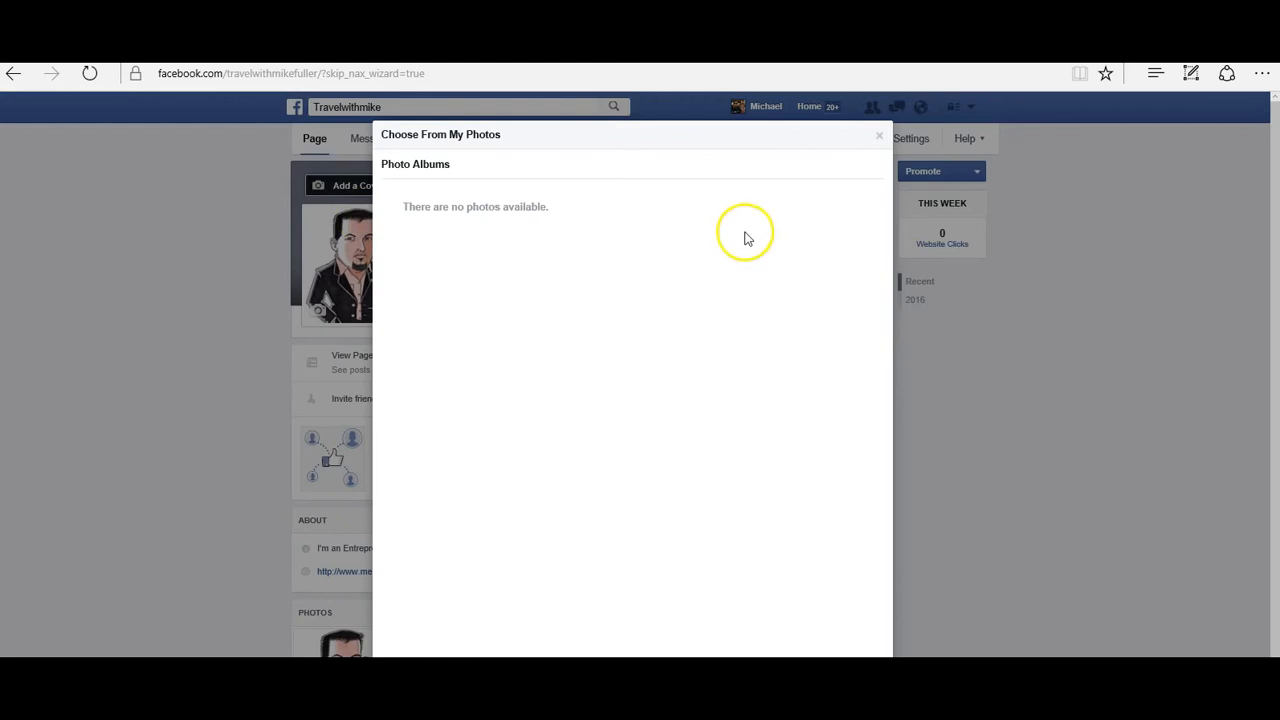
click(879, 135)
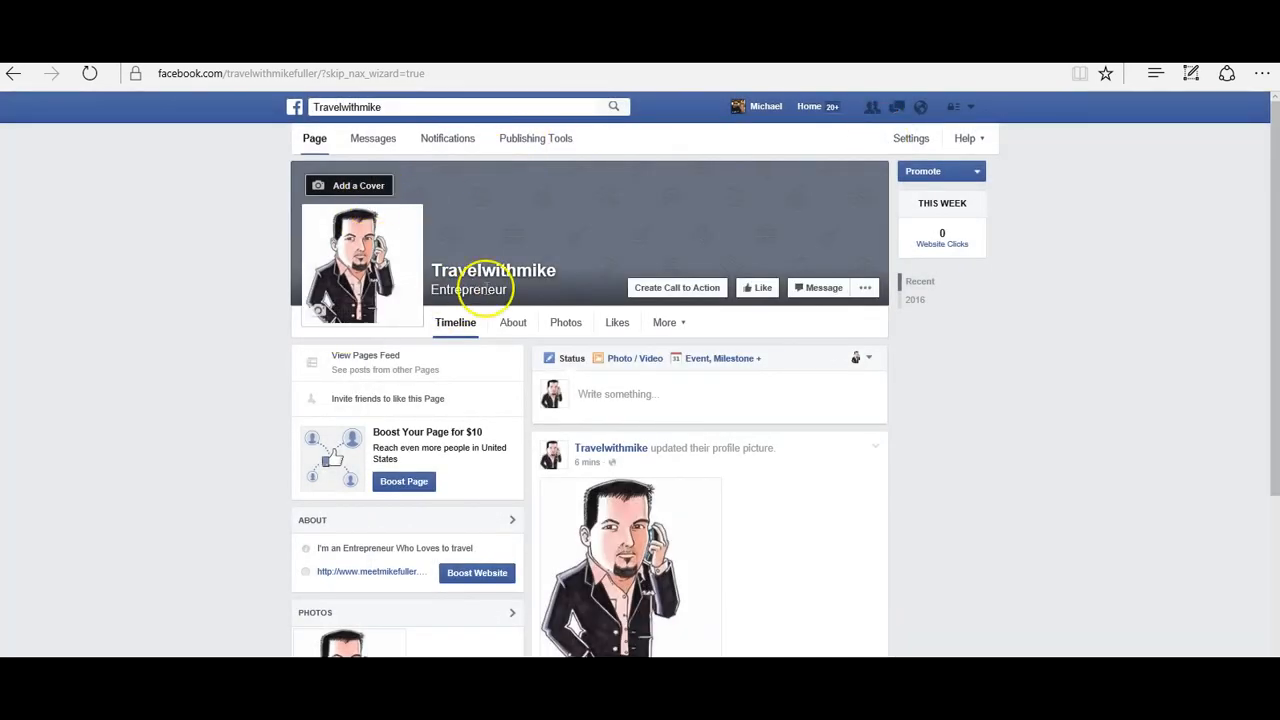
- Upload the image "are excuses holding you back" from the mike images folder as the page's cover photo
click(366, 188)
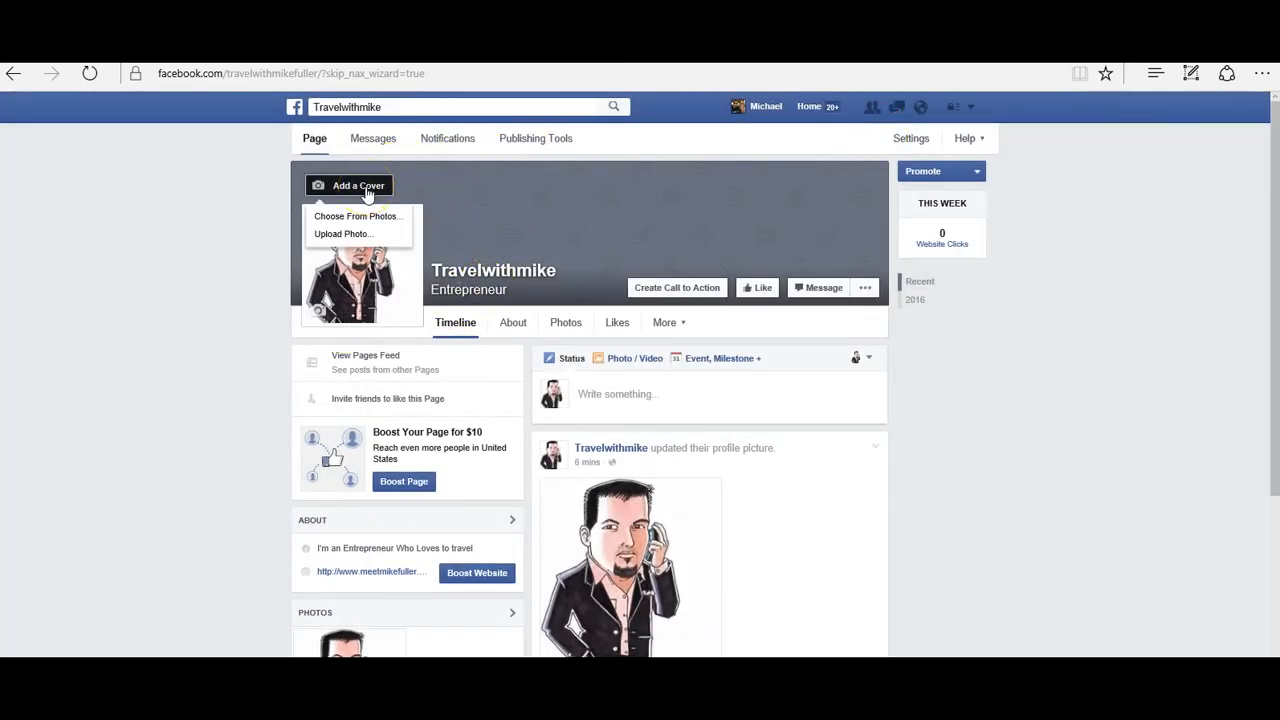
click(337, 236)
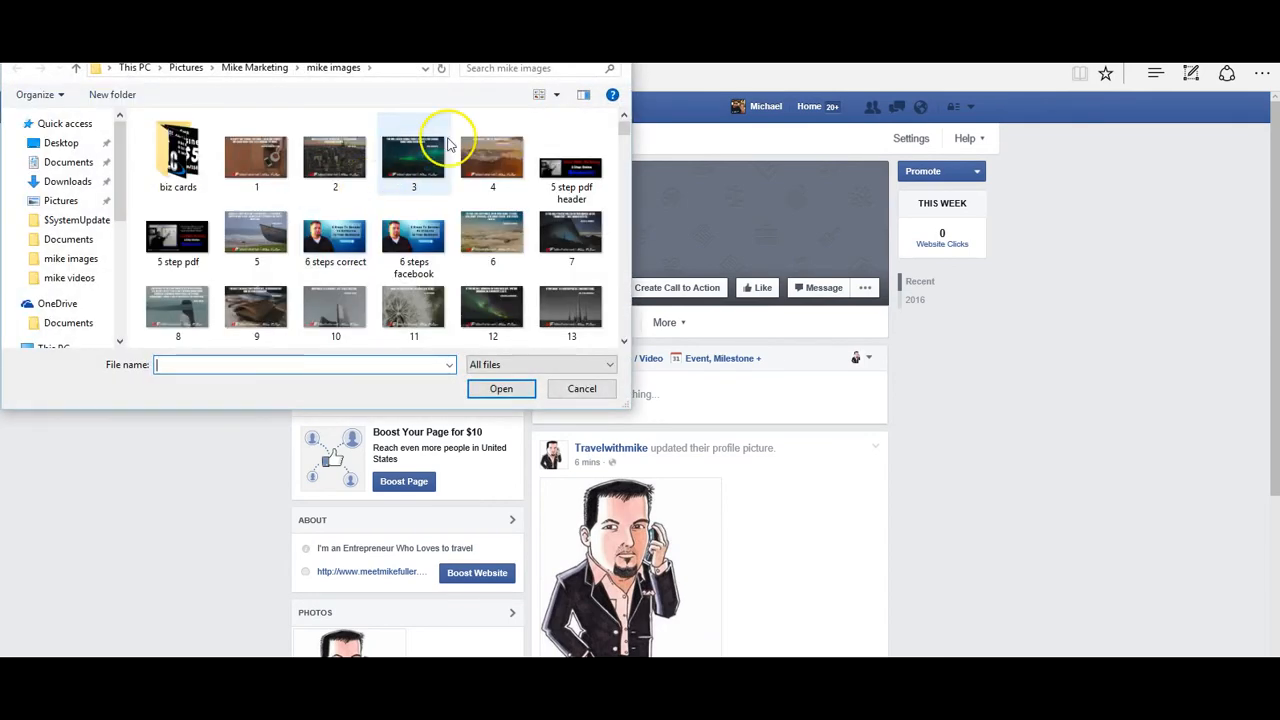
scroll(530, 243, down, 15)
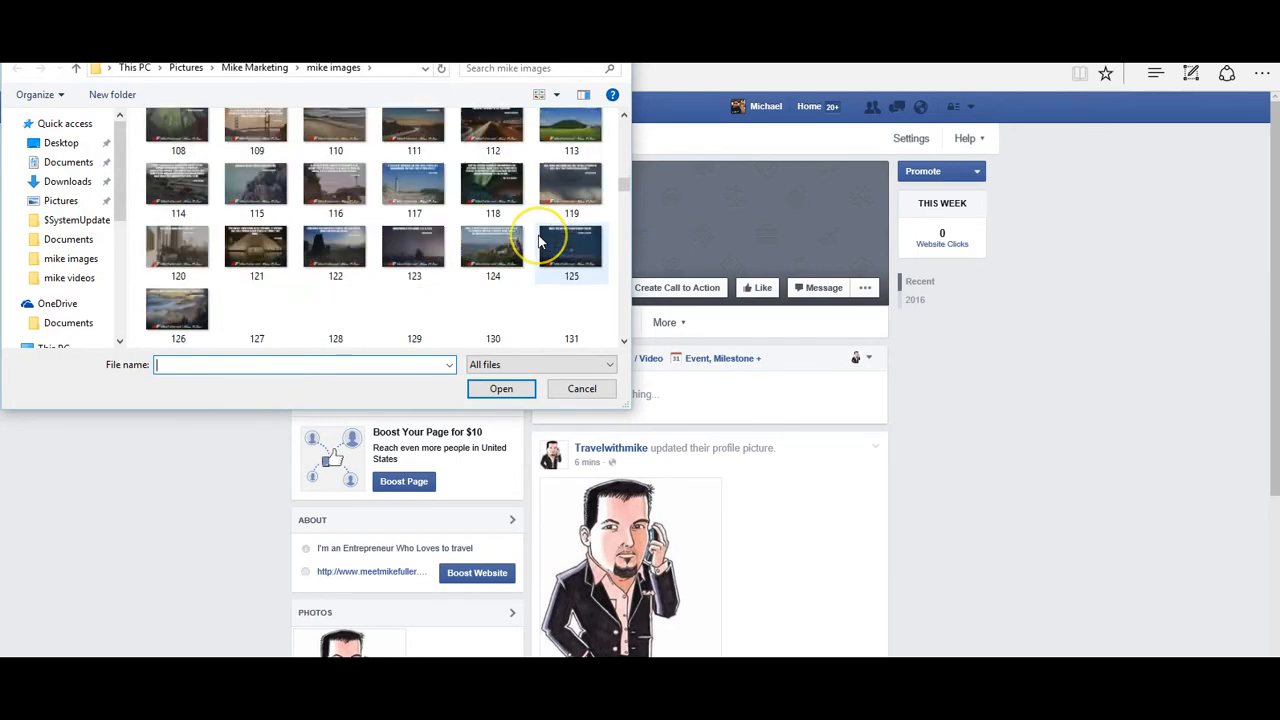
scroll(540, 238, down, 20)
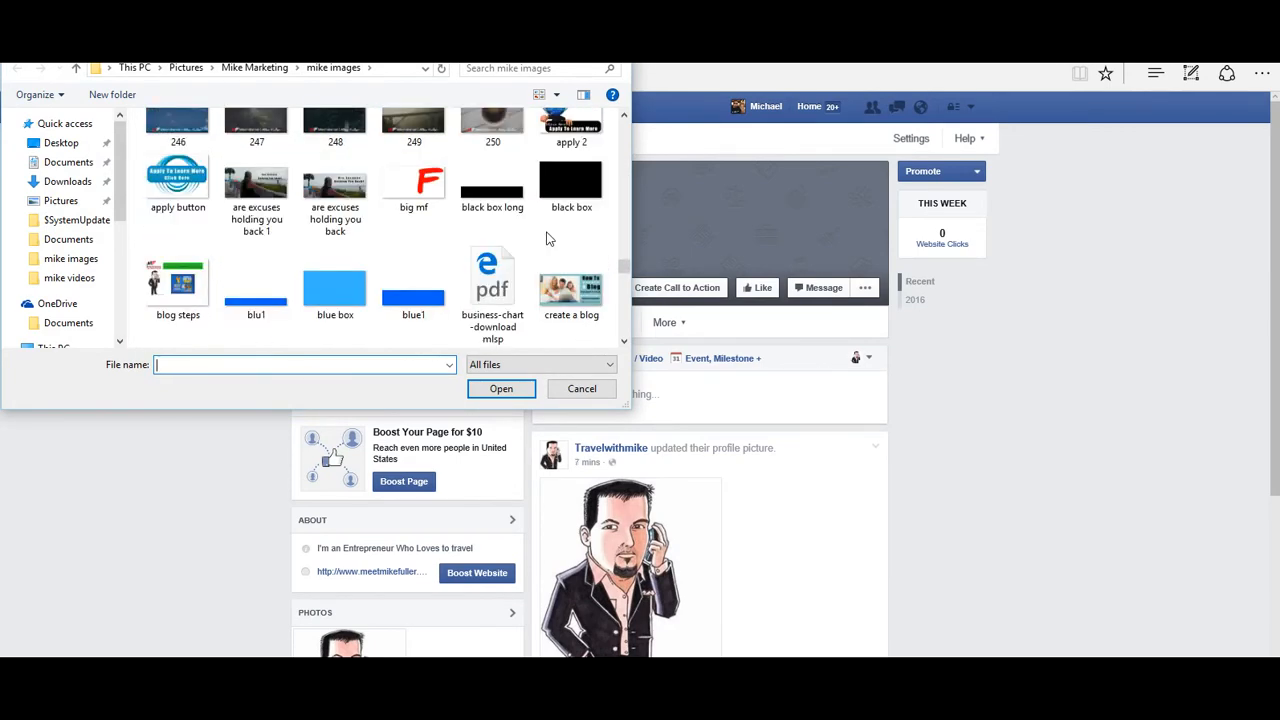
scroll(555, 243, down, 5)
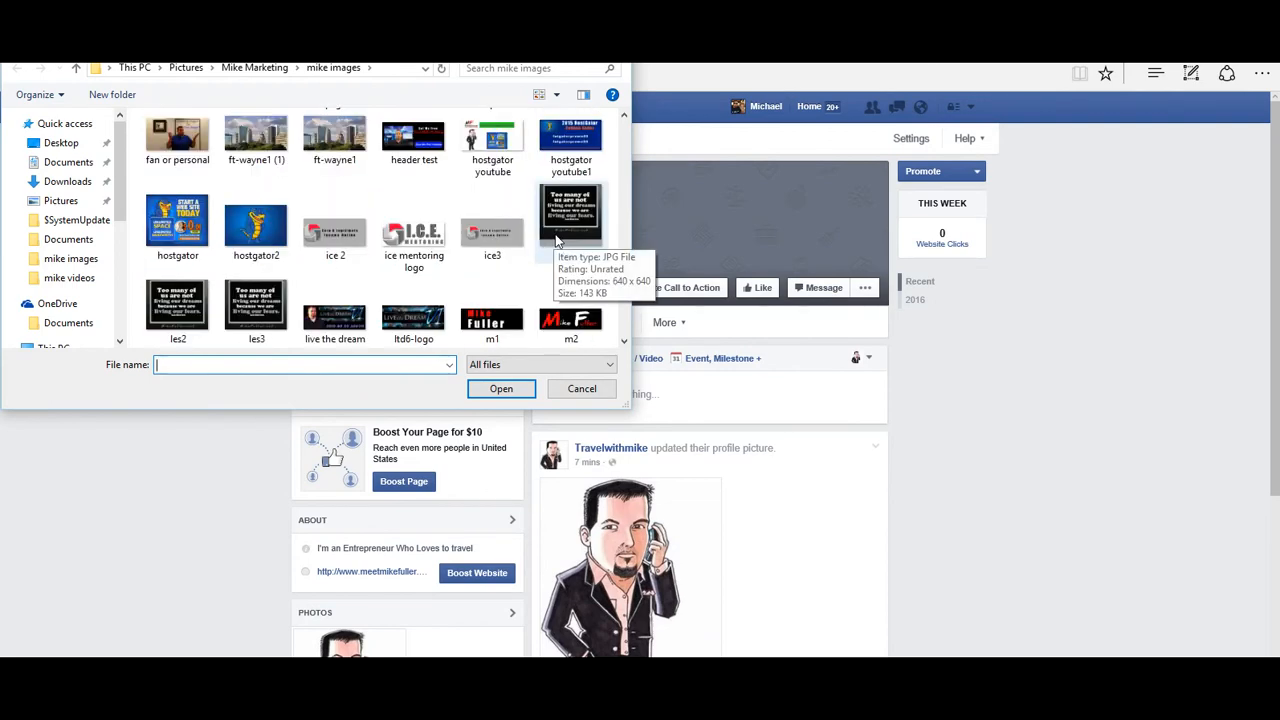
scroll(555, 243, up, 4)
scroll(556, 243, up, 2)
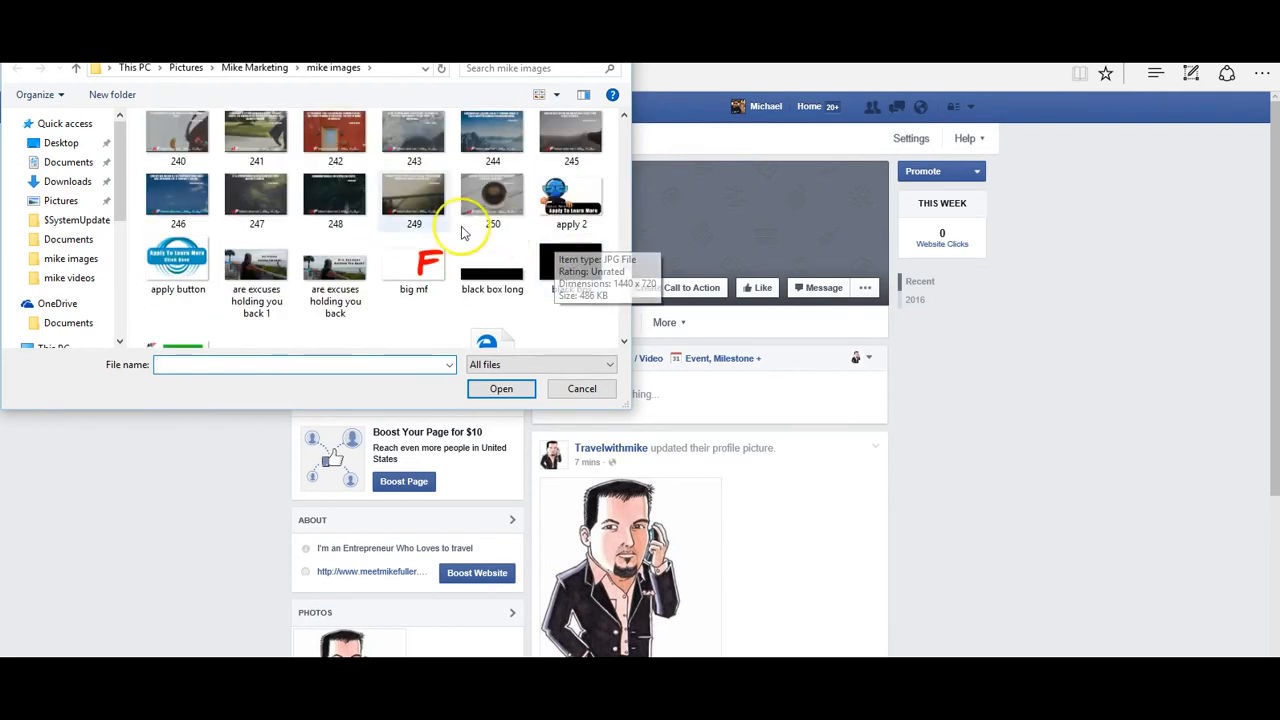
click(335, 275)
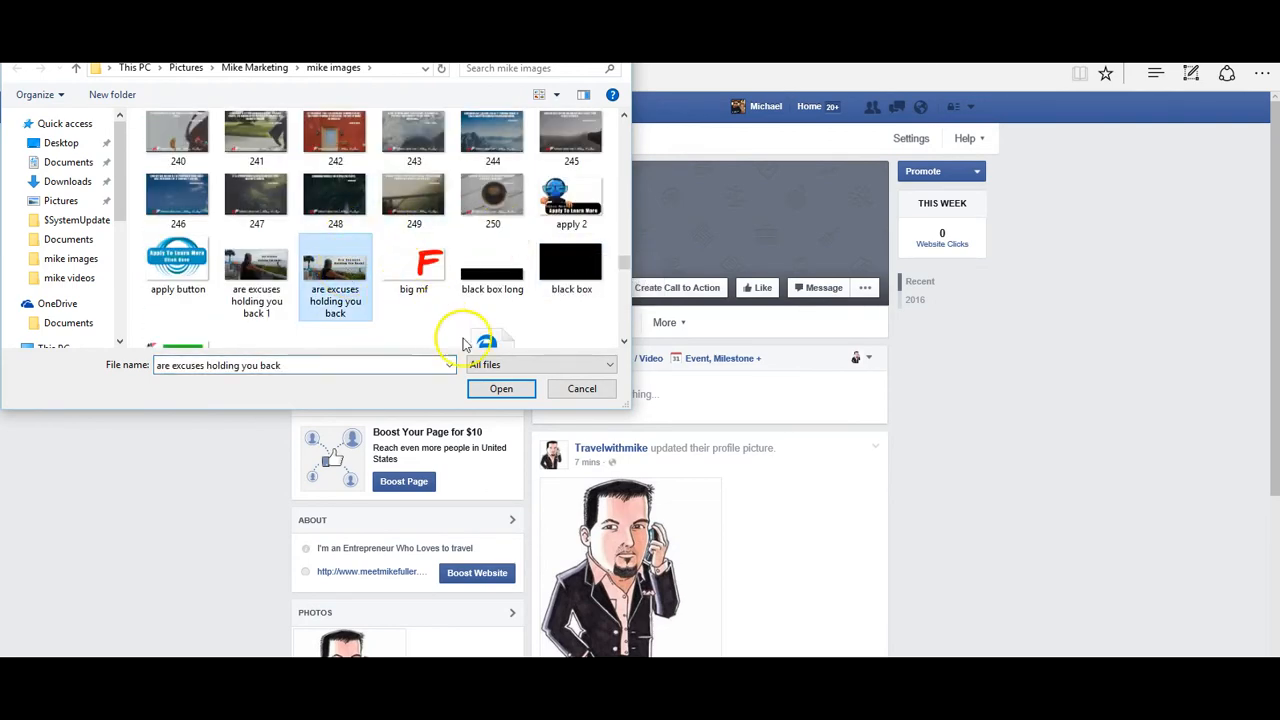
click(501, 388)
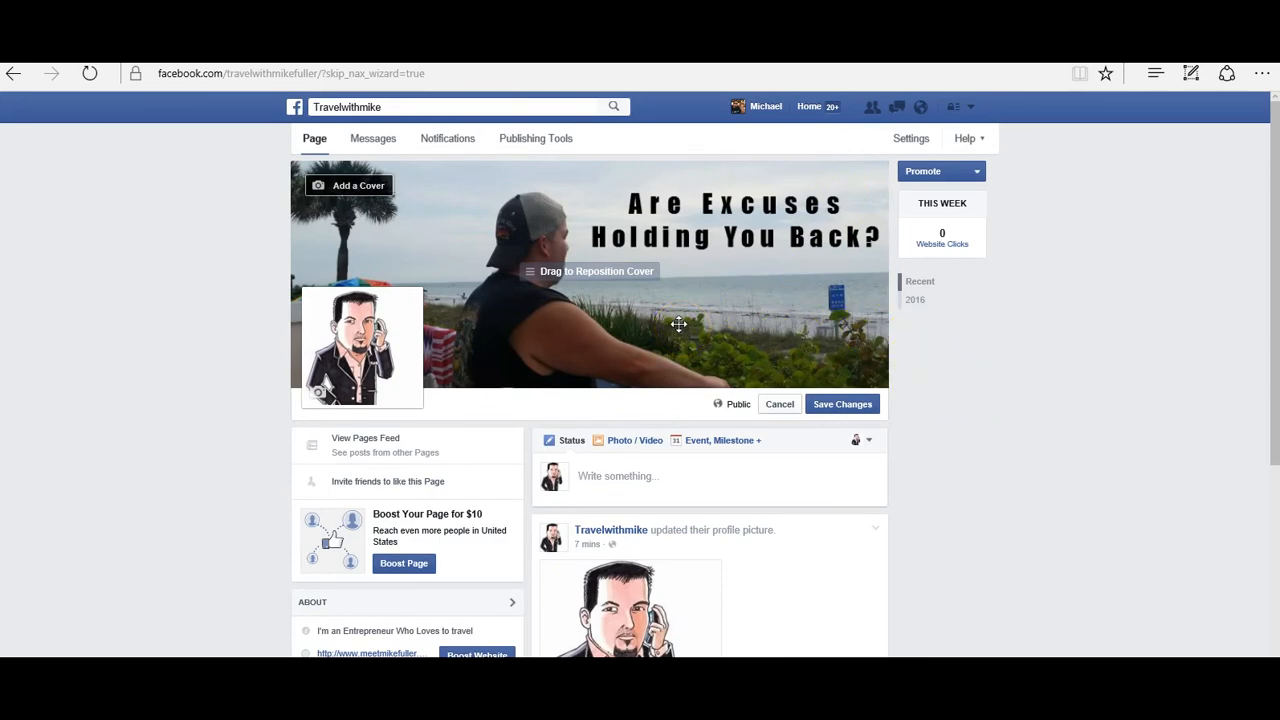
- Try repositioning the cover photo within its frame and save the cover changes
scroll(749, 371, down, 5)
scroll(752, 372, up, 5)
drag(756, 379, 783, 259)
drag(783, 259, 842, 228)
drag(800, 265, 543, 257)
click(852, 405)
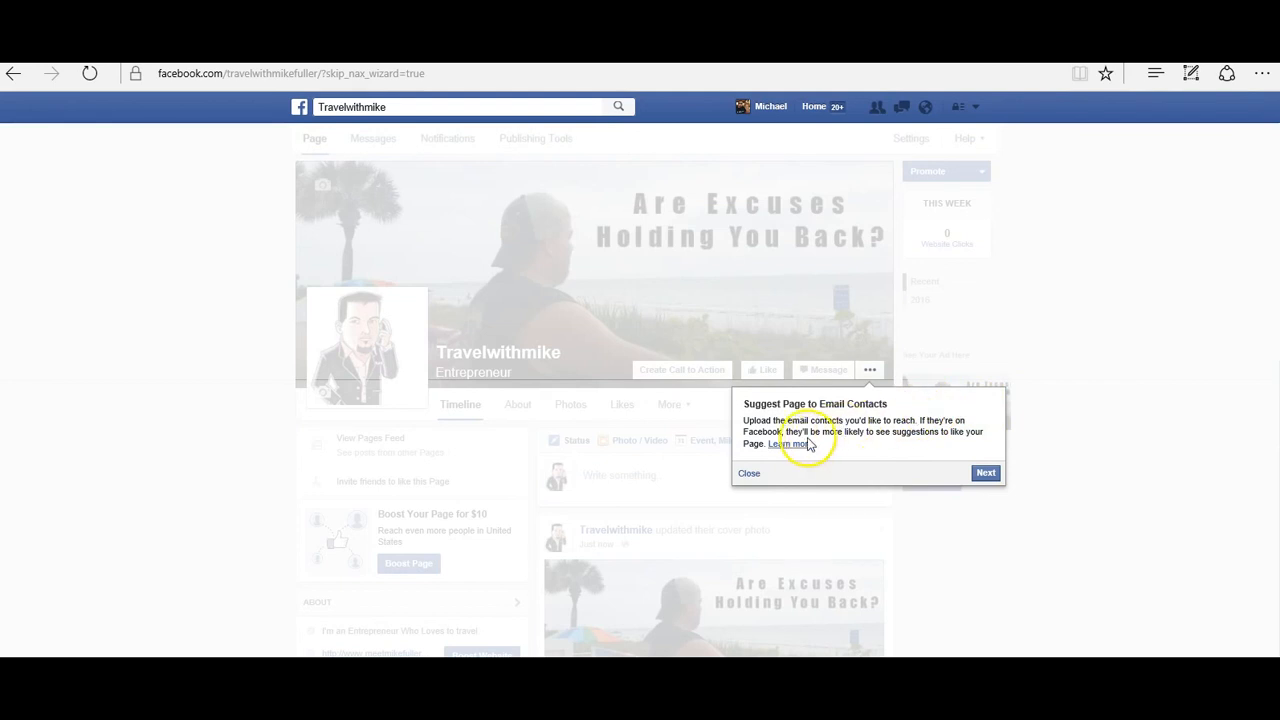
- Dismiss the tip about suggesting the page to email contacts and like the page
click(987, 474)
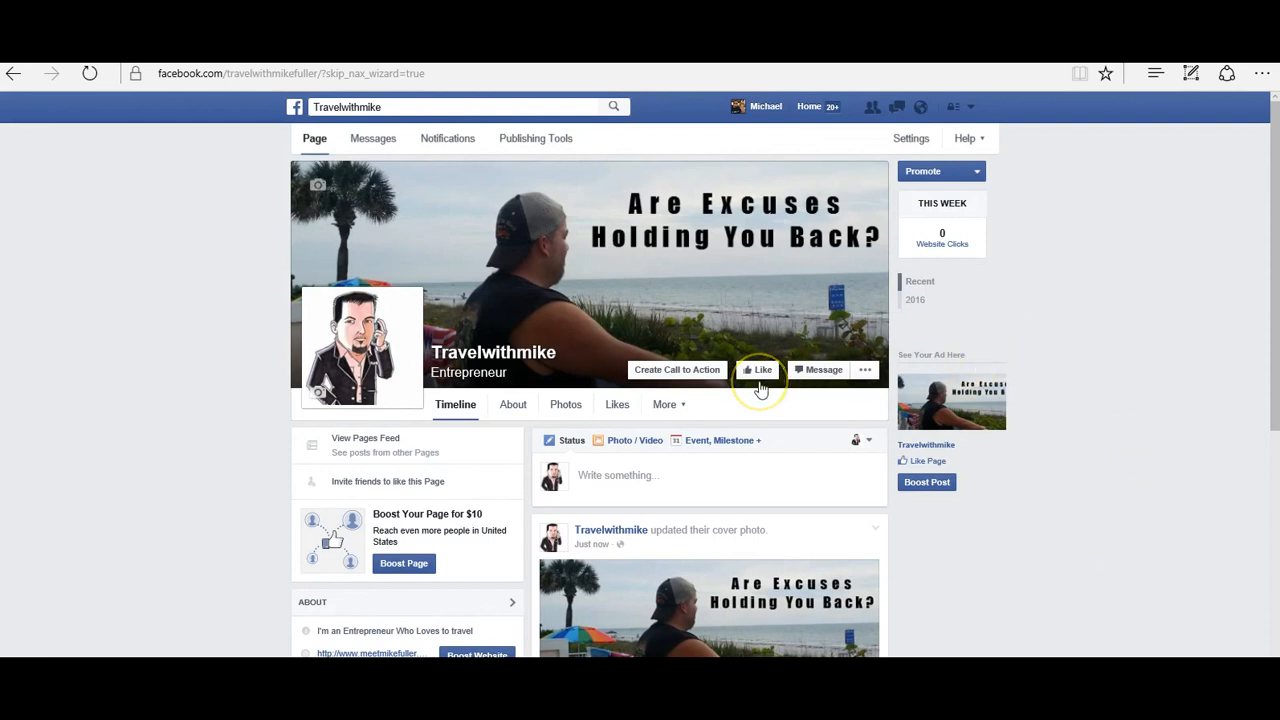
click(757, 370)
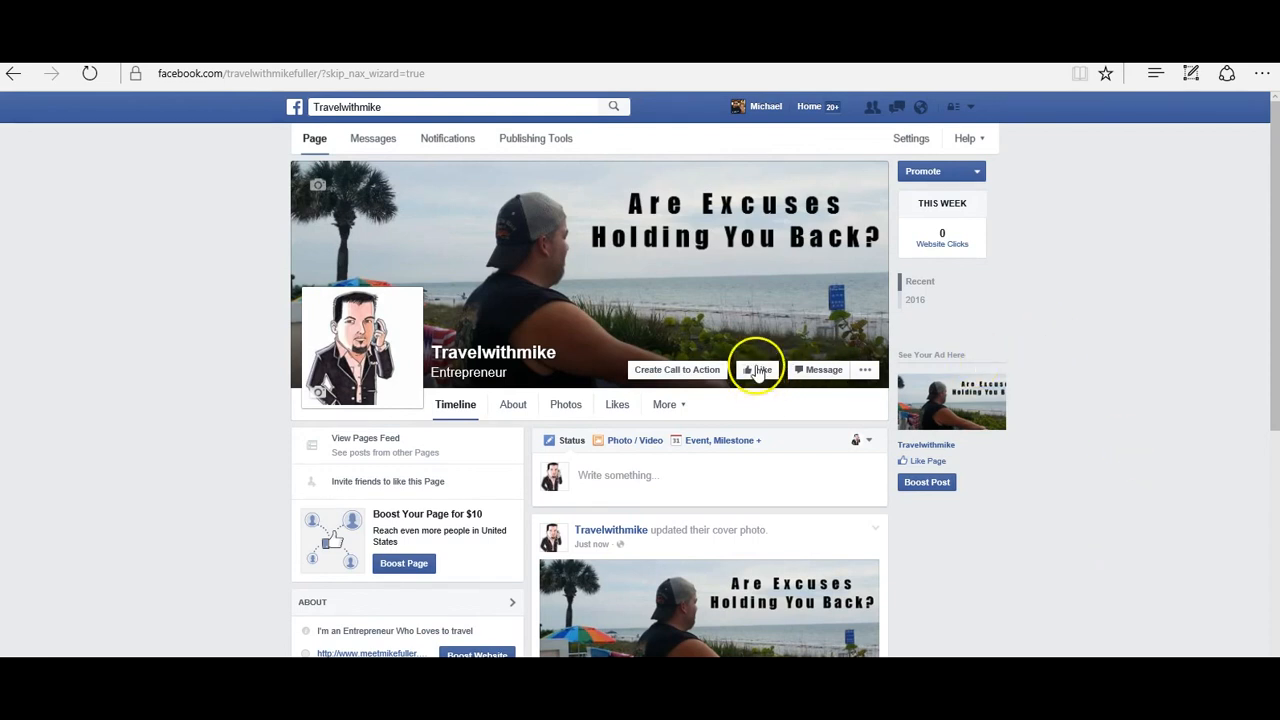